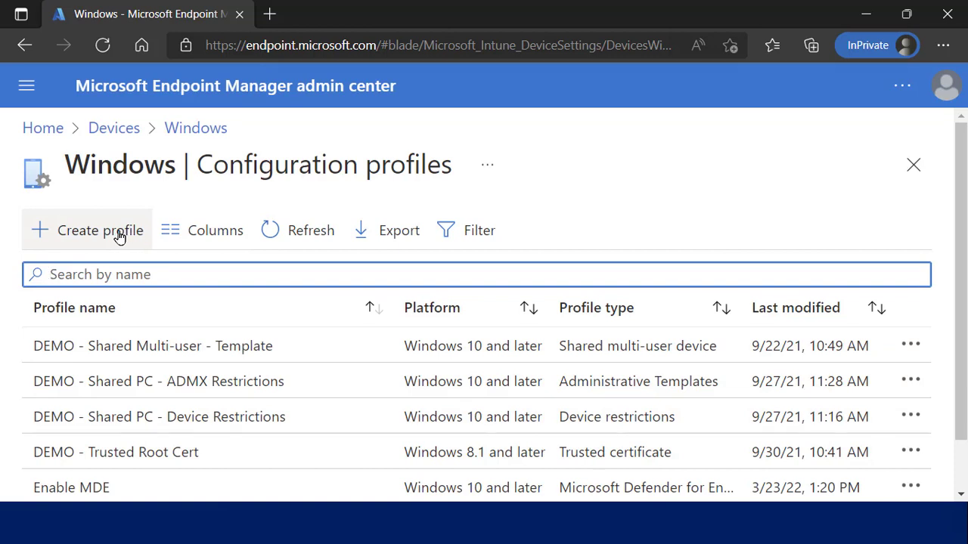
Start a new configuration profile for Windows 10 and later with the Templates profile type.
{"action": "left_click", "coordinate": [120, 237]}
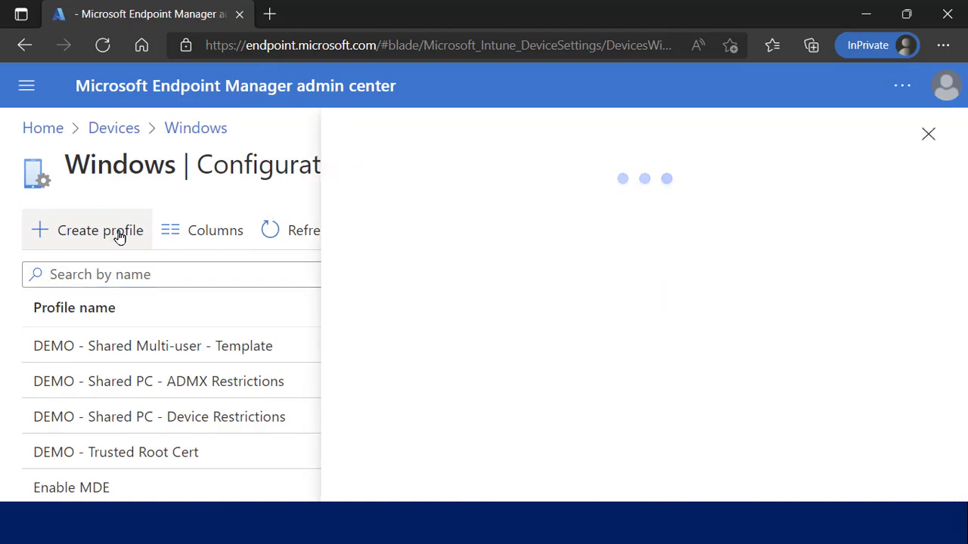
{"action": "left_click", "coordinate": [379, 241]}
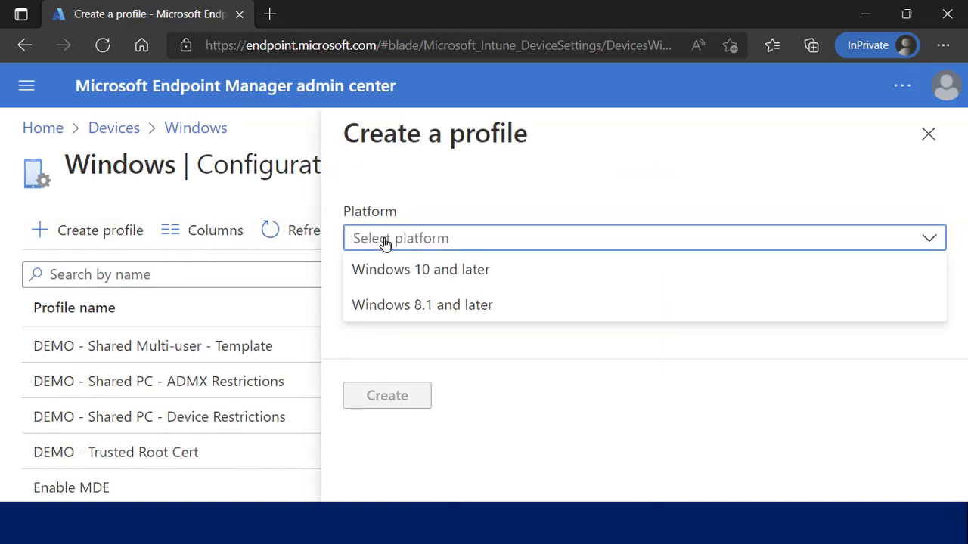
{"action": "left_click", "coordinate": [397, 272]}
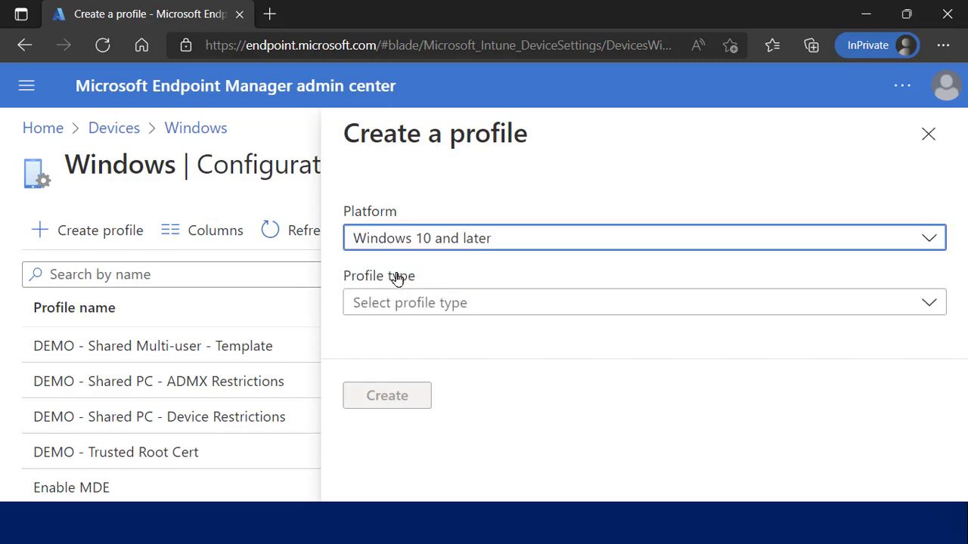
{"action": "left_click", "coordinate": [442, 239]}
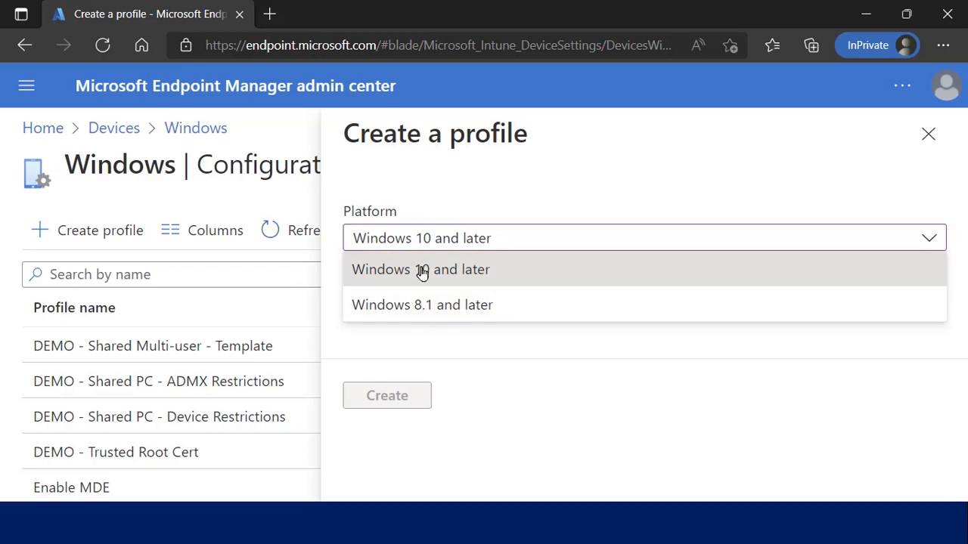
{"action": "left_click", "coordinate": [422, 272]}
{"action": "left_click", "coordinate": [421, 306]}
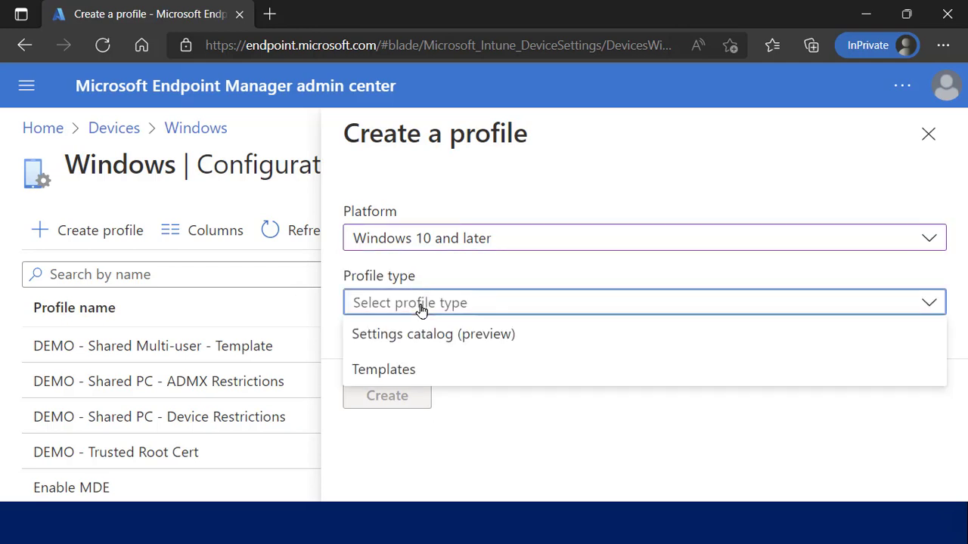
{"action": "left_click", "coordinate": [423, 370]}
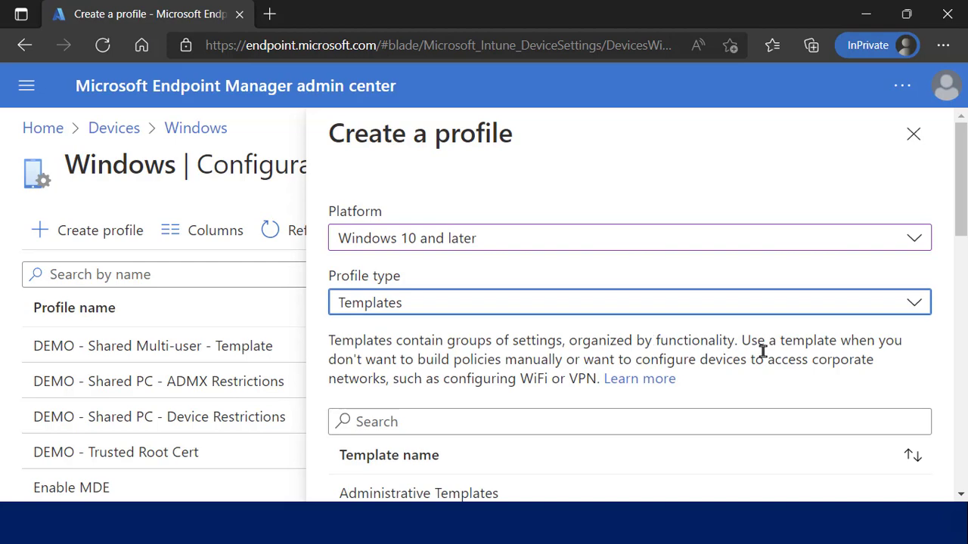
Choose the Shared multi-user device template and create the profile.
{"action": "scroll", "coordinate": [960, 174], "scroll_direction": "down", "scroll_amount": 5}
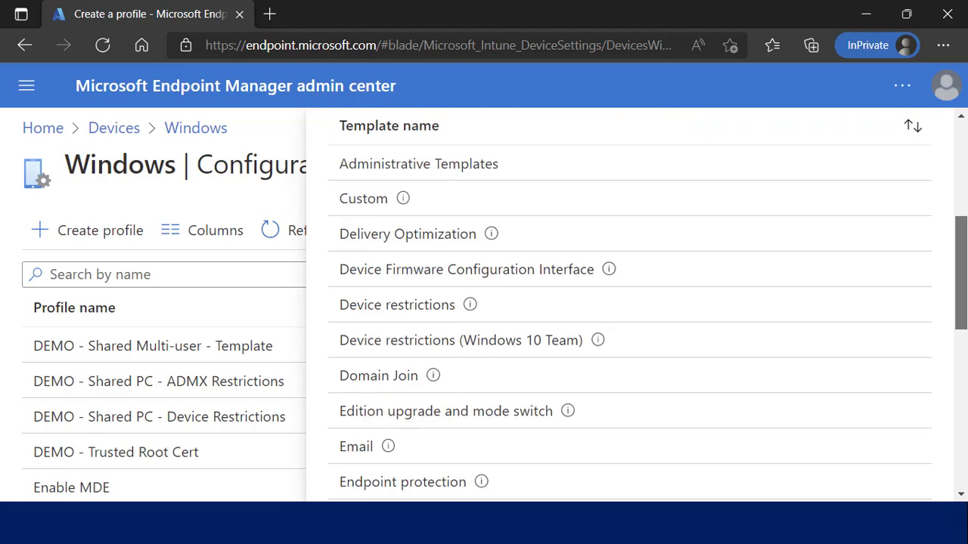
{"action": "scroll", "coordinate": [630, 303], "scroll_direction": "down", "scroll_amount": 4}
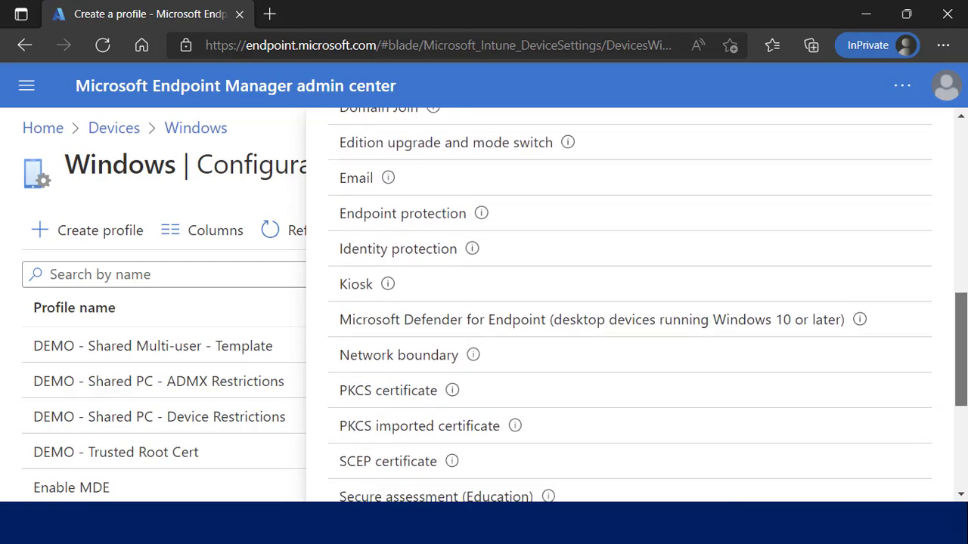
{"action": "scroll", "coordinate": [629, 304], "scroll_direction": "down", "scroll_amount": 3}
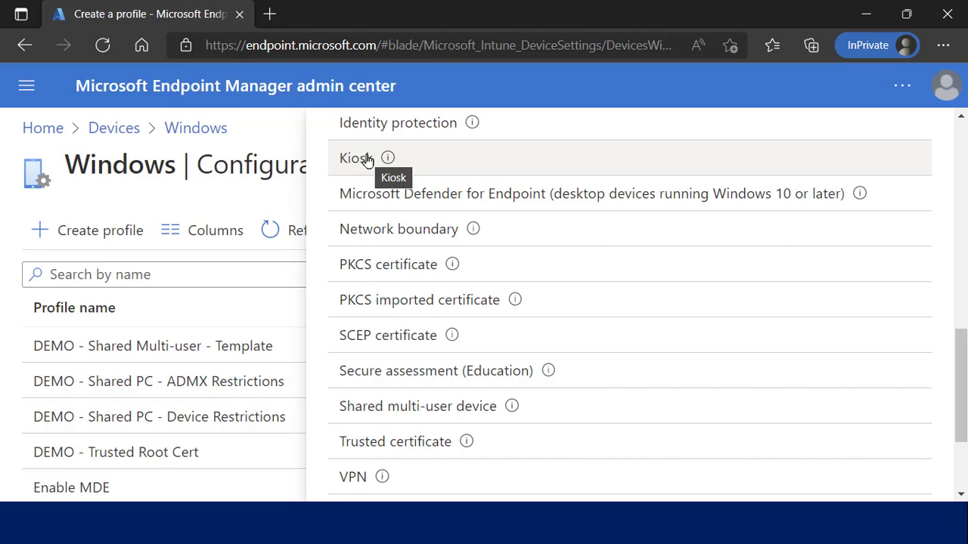
{"action": "left_click", "coordinate": [414, 416]}
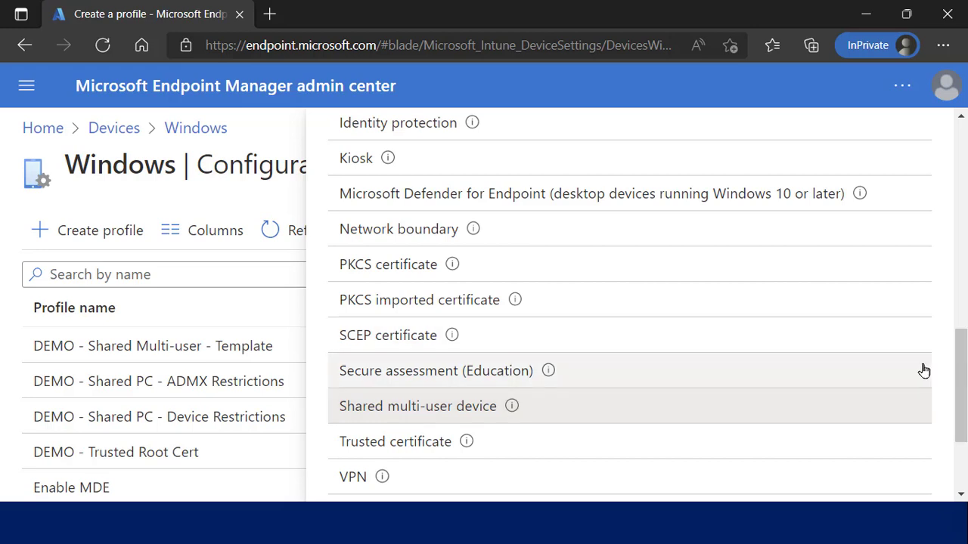
{"action": "scroll", "coordinate": [962, 359], "scroll_direction": "down", "scroll_amount": 2}
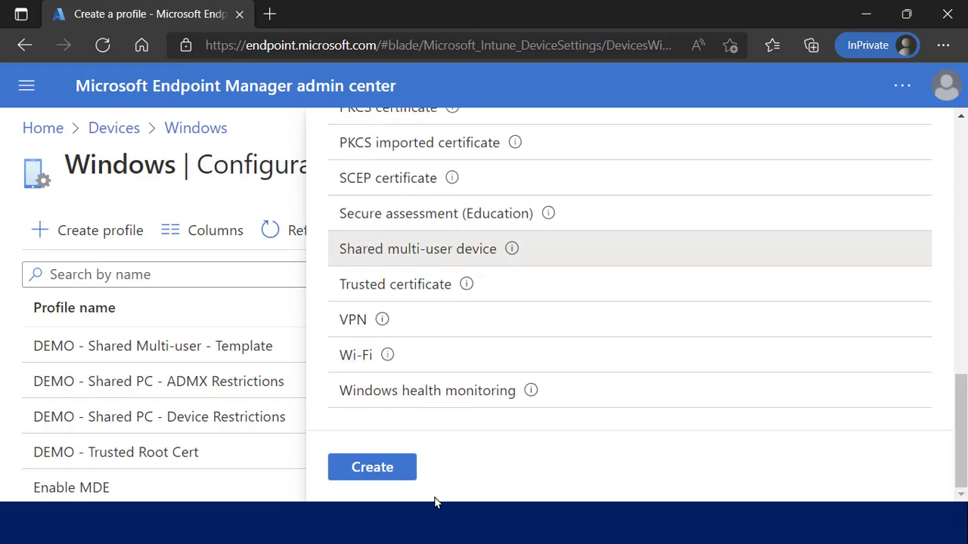
{"action": "left_click", "coordinate": [391, 479]}
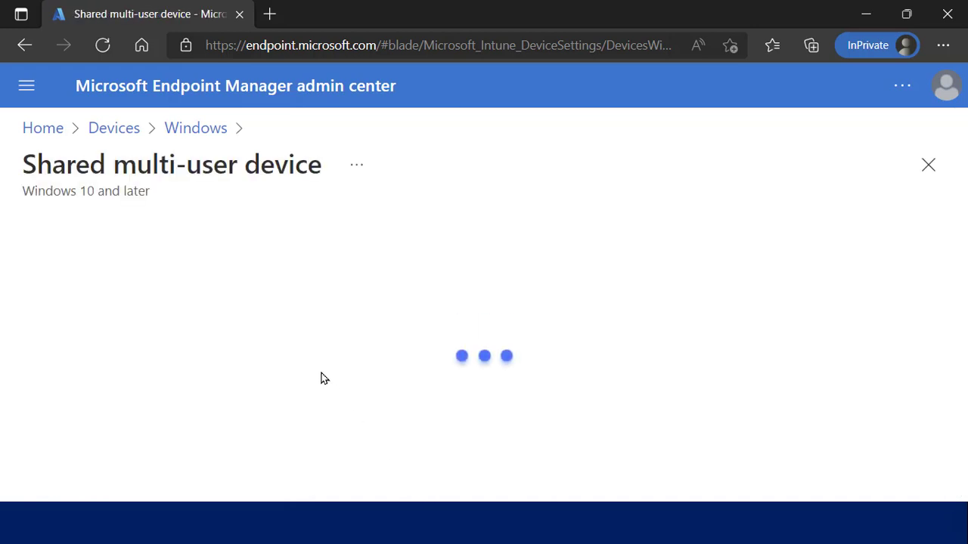
Name the profile 'jasldfjalkdsj' and continue to the Configuration settings step.
{"action": "left_click", "coordinate": [347, 299]}
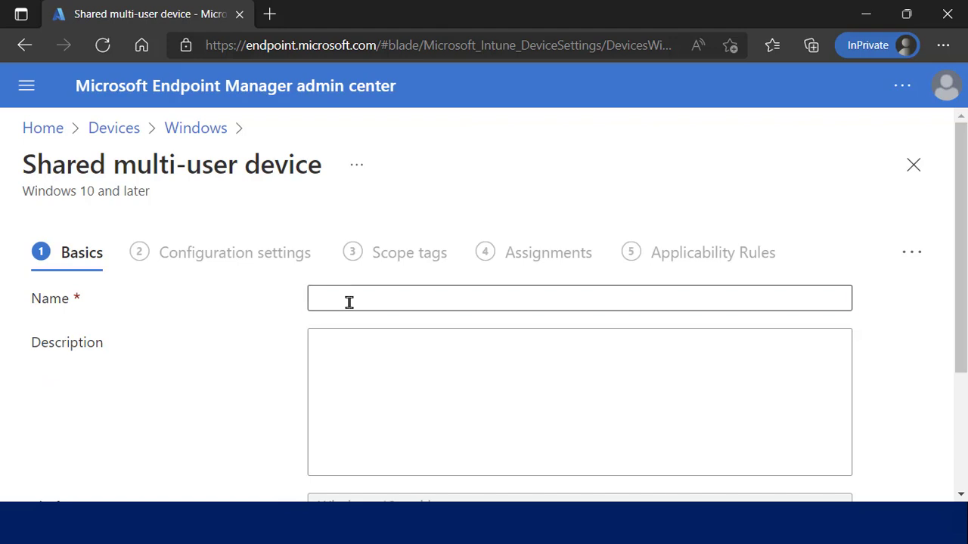
{"action": "type", "text": "jasldfjalkdsj"}
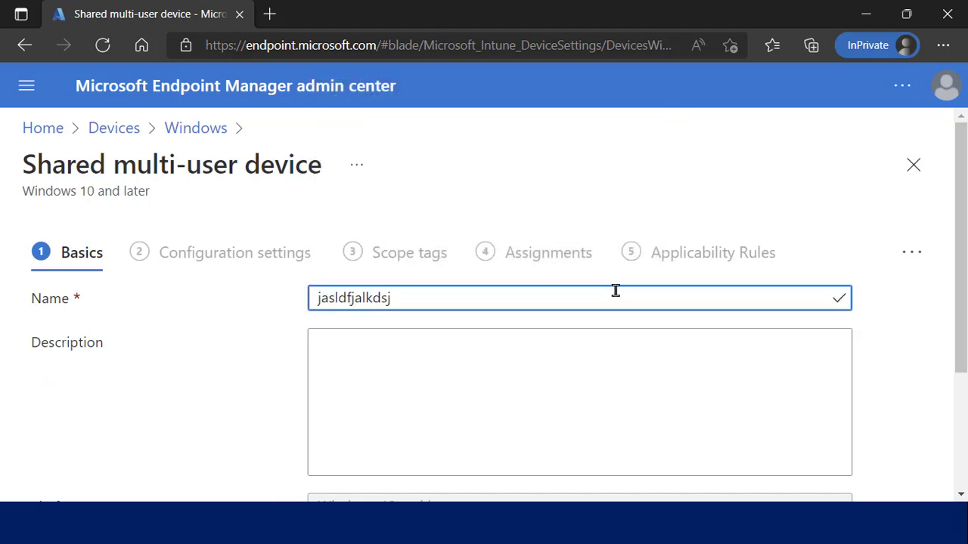
{"action": "scroll", "coordinate": [960, 239], "scroll_direction": "down", "scroll_amount": 3}
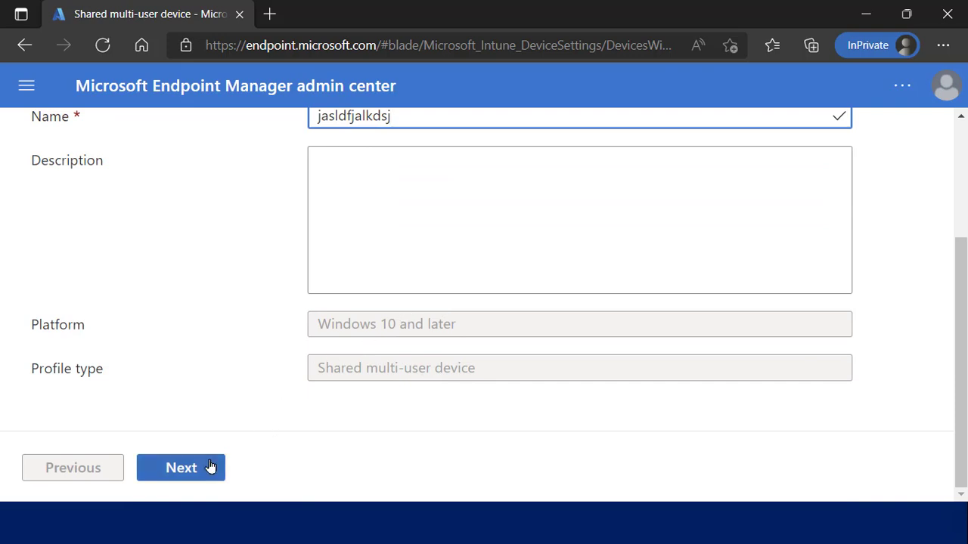
{"action": "left_click", "coordinate": [199, 473]}
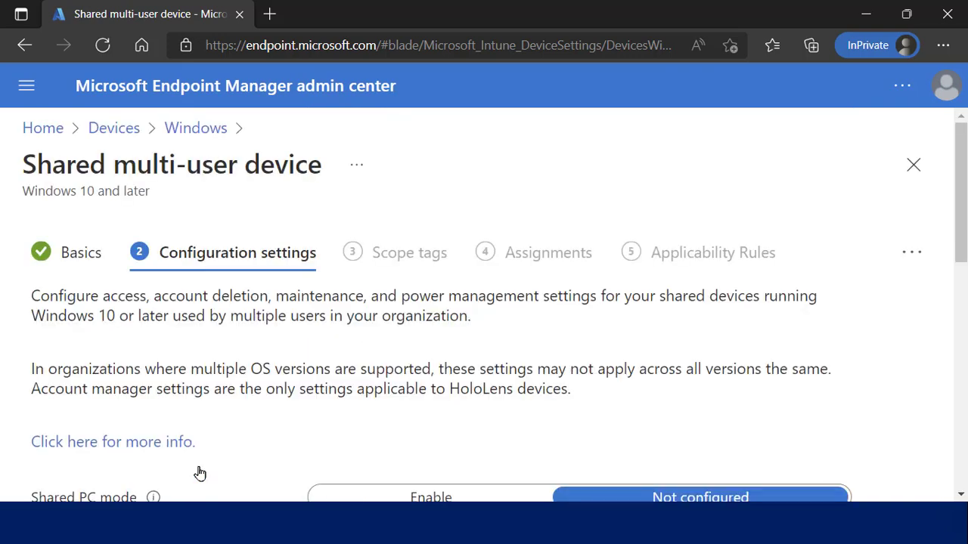
Set Shared PC mode to Enable.
{"action": "scroll", "coordinate": [296, 452], "scroll_direction": "down", "scroll_amount": 3}
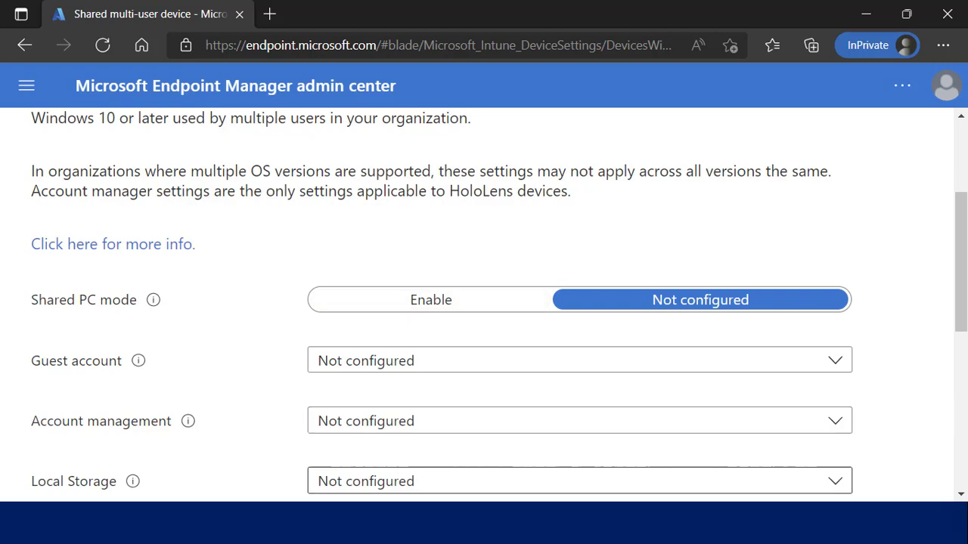
{"action": "left_click", "coordinate": [458, 313]}
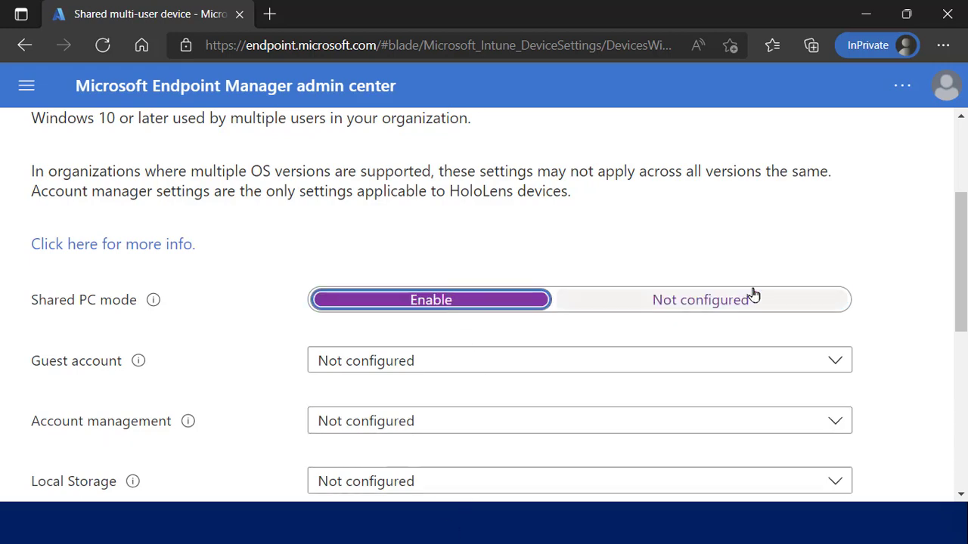
{"action": "scroll", "coordinate": [964, 230], "scroll_direction": "down", "scroll_amount": 3}
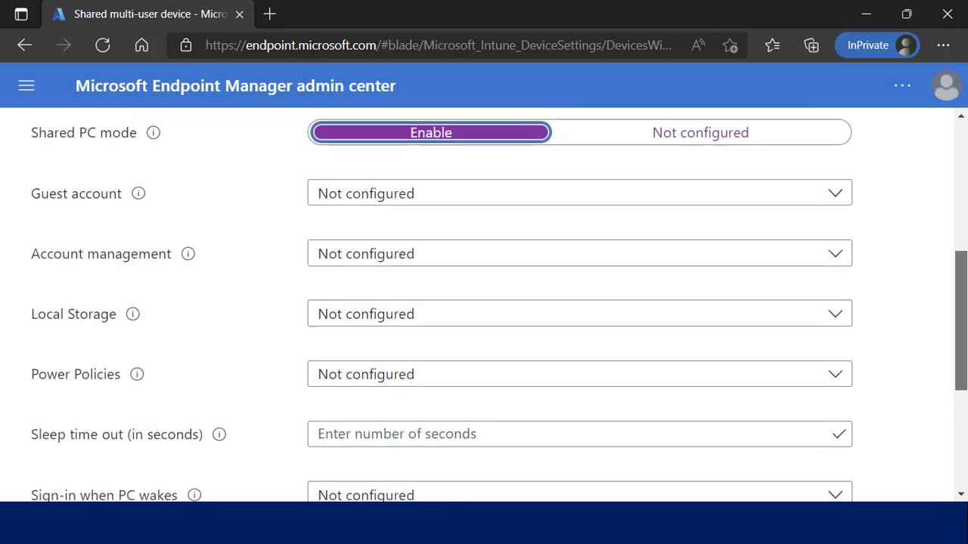
Look over the Guest account, Local Storage and Power Policies choices unchanged, then return to the top.
{"action": "left_click", "coordinate": [447, 194]}
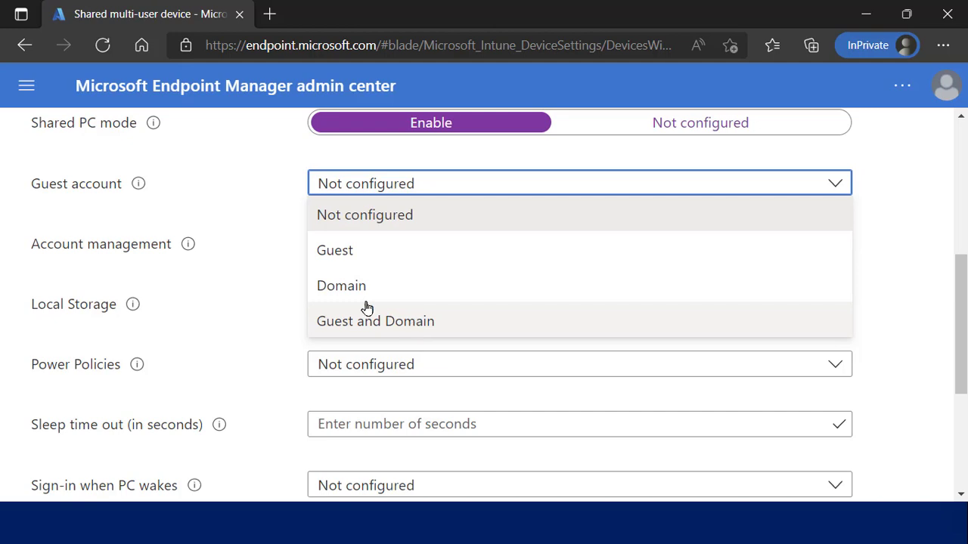
{"action": "left_click", "coordinate": [274, 266]}
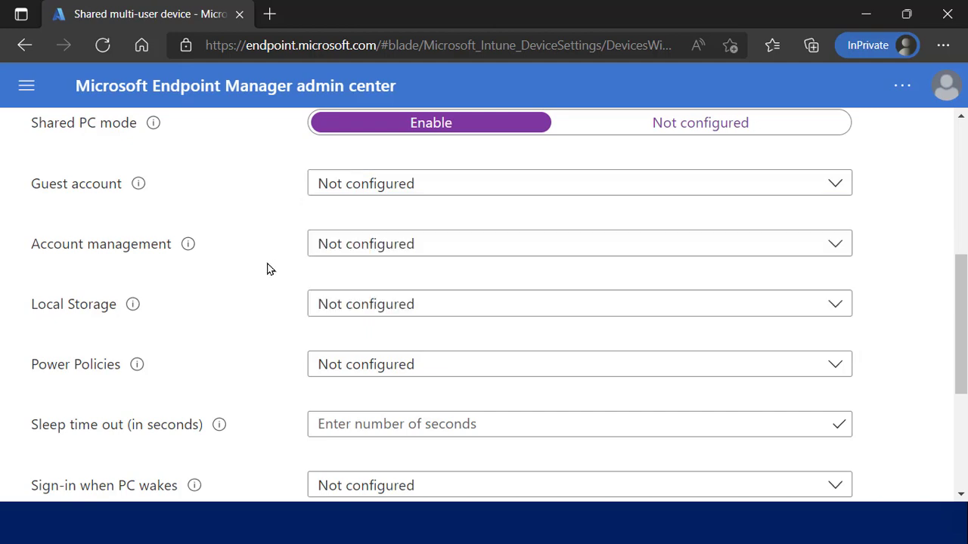
{"action": "left_click", "coordinate": [344, 307]}
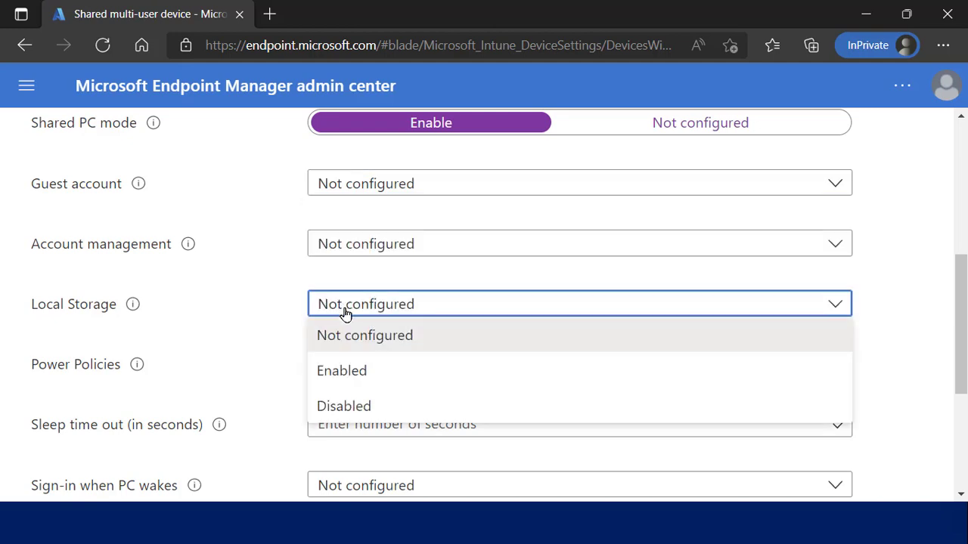
{"action": "left_click", "coordinate": [240, 341]}
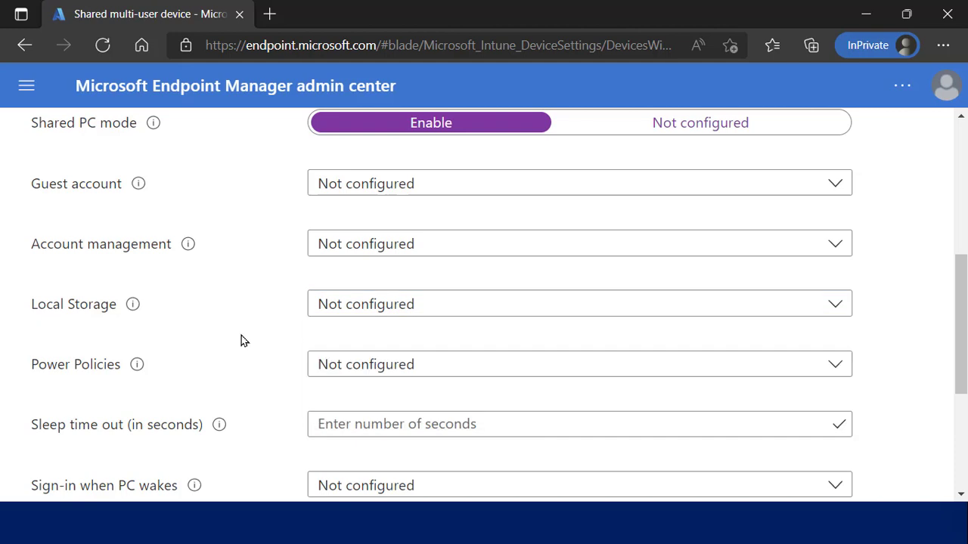
{"action": "left_click", "coordinate": [326, 371]}
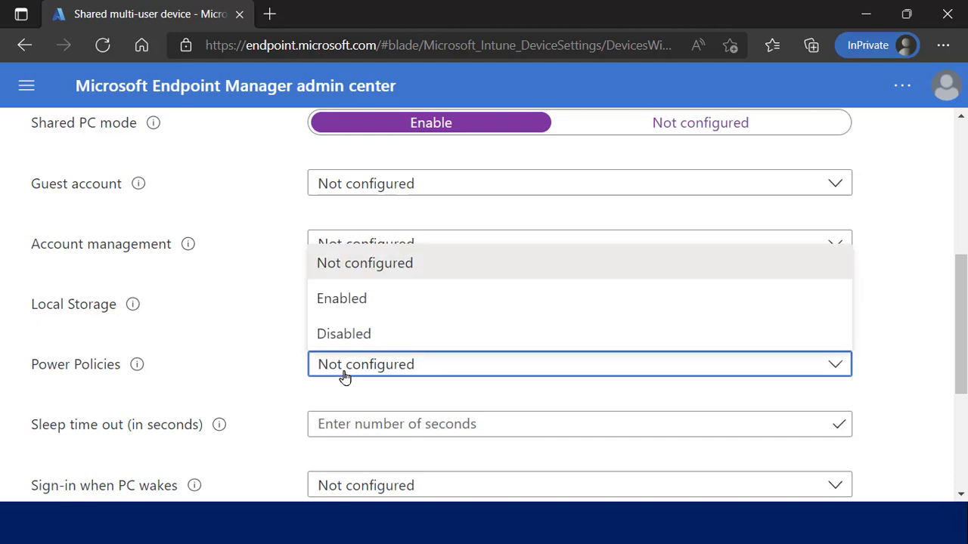
{"action": "left_click", "coordinate": [256, 354]}
{"action": "scroll", "coordinate": [257, 355], "scroll_direction": "down", "scroll_amount": 4}
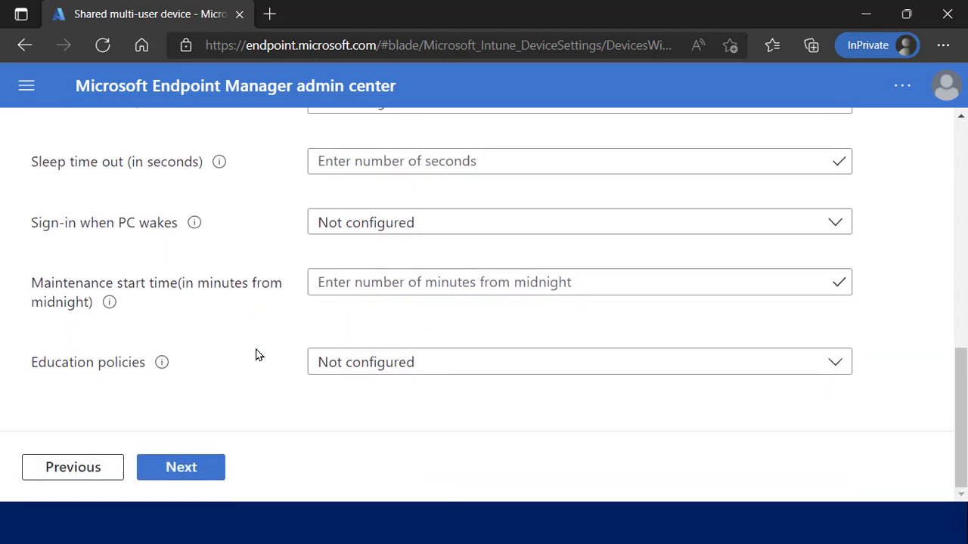
{"action": "scroll", "coordinate": [256, 355], "scroll_direction": "up", "scroll_amount": 5}
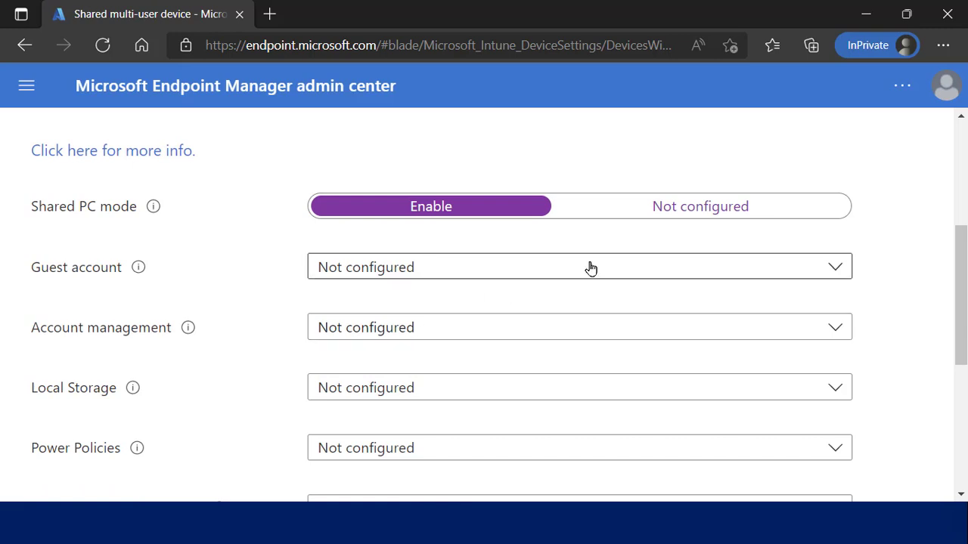
{"action": "left_click_drag", "start_coordinate": [959, 308], "coordinate": [960, 250]}
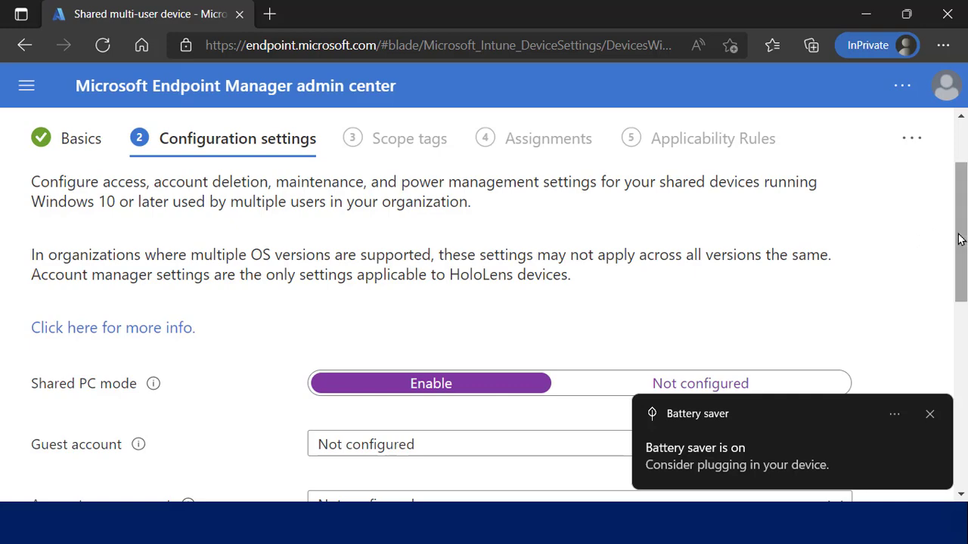
{"action": "left_click_drag", "start_coordinate": [960, 239], "coordinate": [959, 182]}
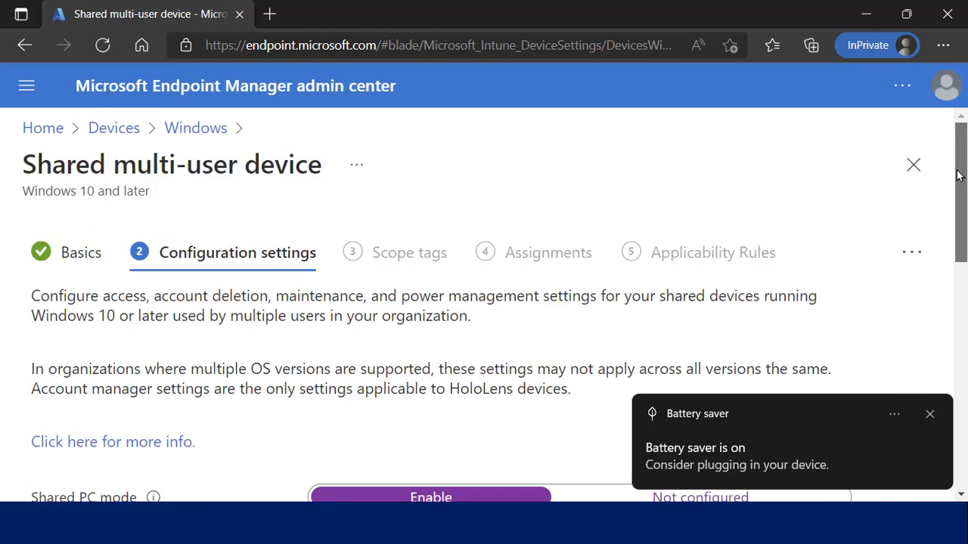
Discard the unsaved Shared multi-user device profile and bring the PowerPoint slide back into view.
{"action": "left_click", "coordinate": [915, 168]}
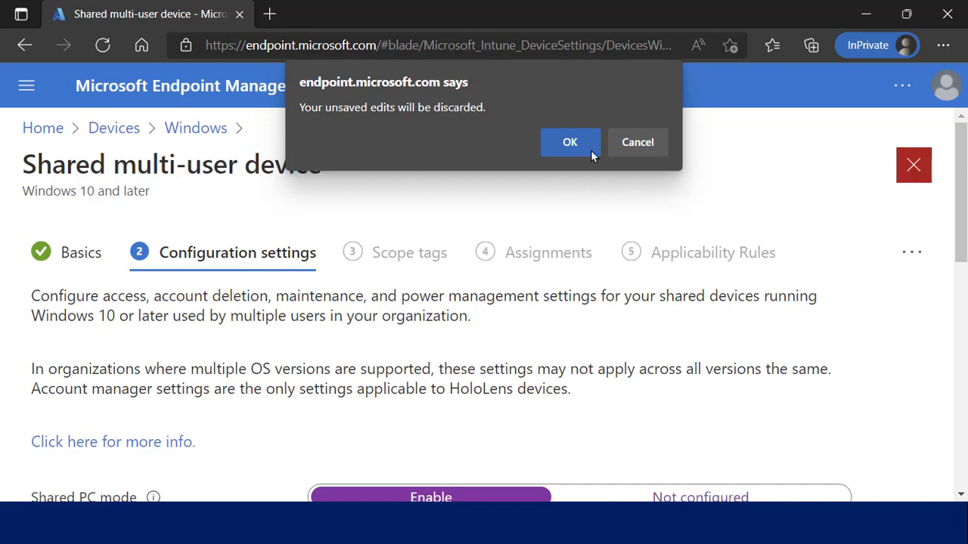
{"action": "left_click", "coordinate": [561, 150]}
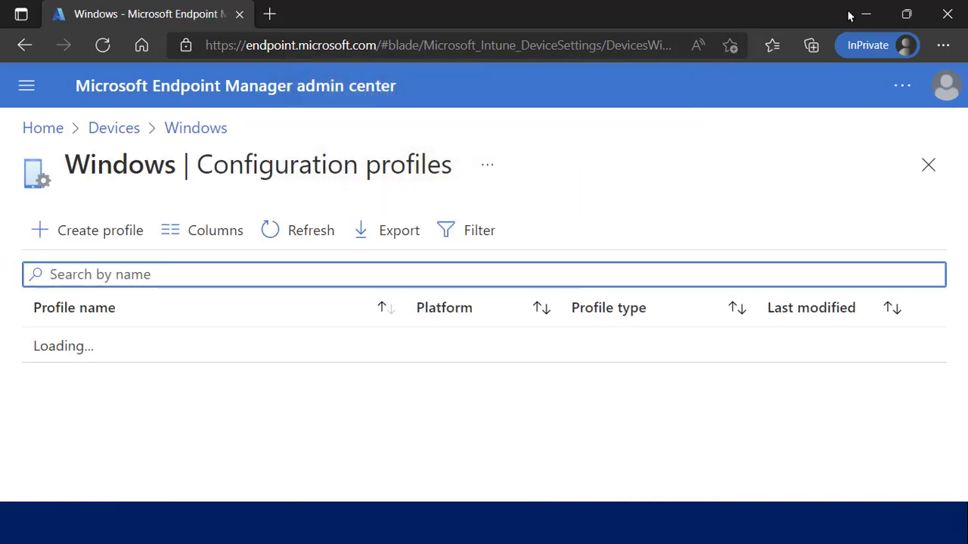
{"action": "left_click", "coordinate": [864, 14]}
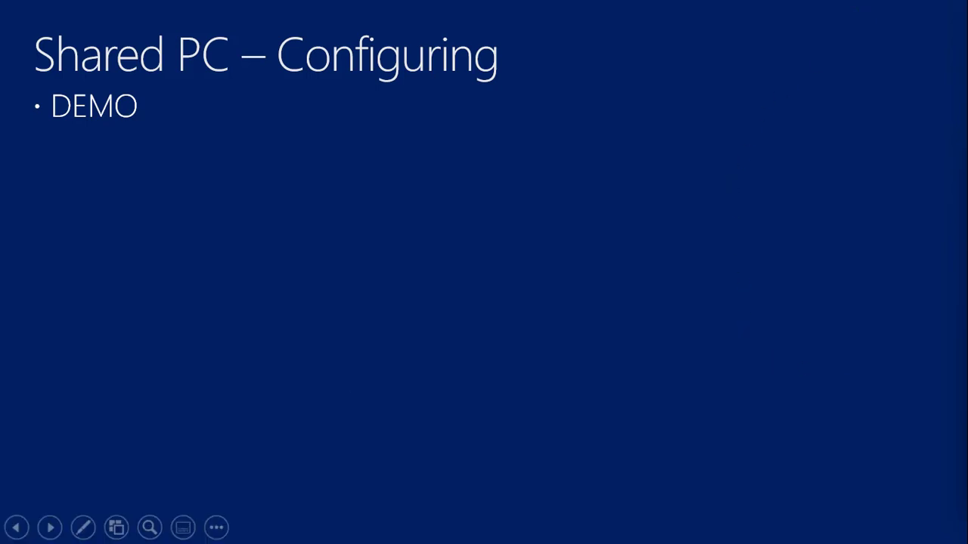
Advance to the 'Shared PC – In Action!' slide, then open the 'DEMO - Shared Multi-user - Template' profile in Edge.
{"action": "key", "text": "Right"}
{"action": "key", "text": "Right"}
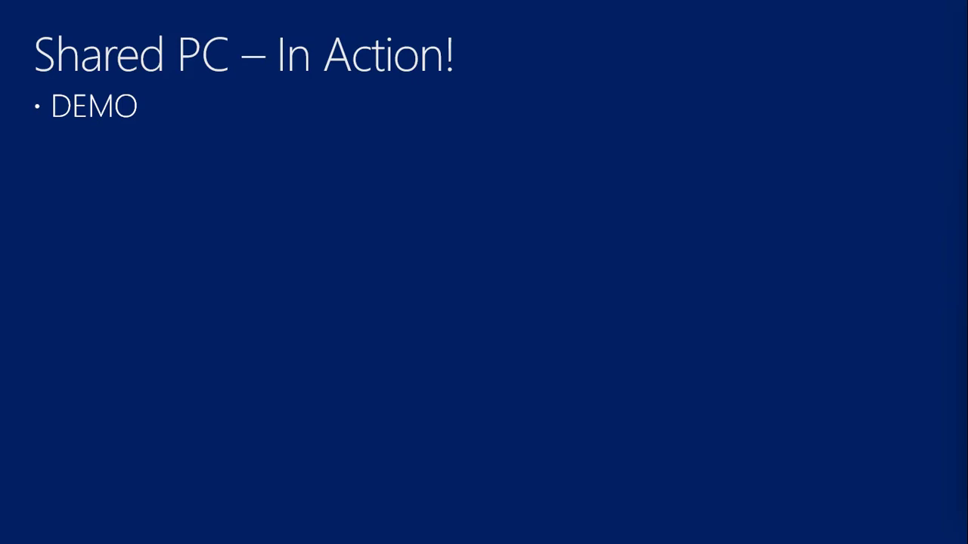
{"action": "key", "text": "Left"}
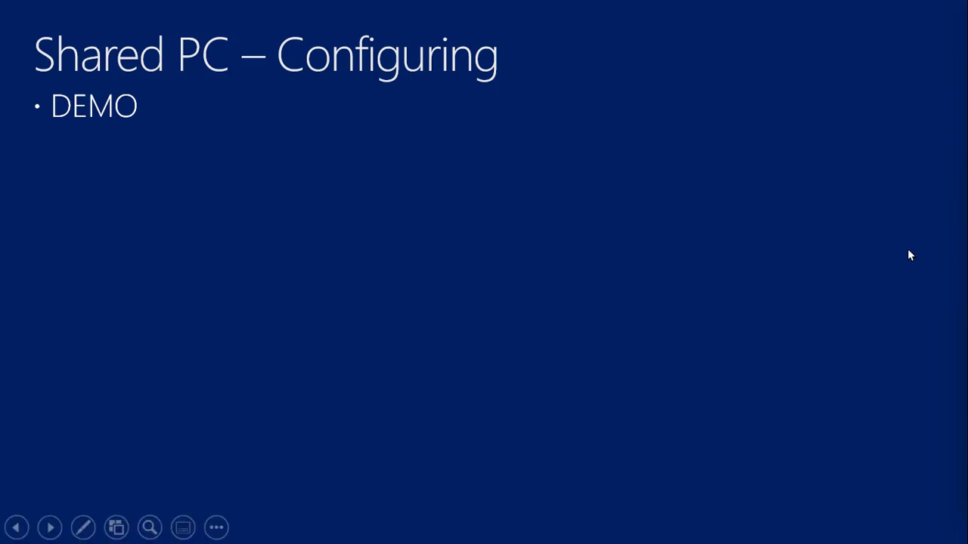
{"action": "left_click", "coordinate": [485, 216]}
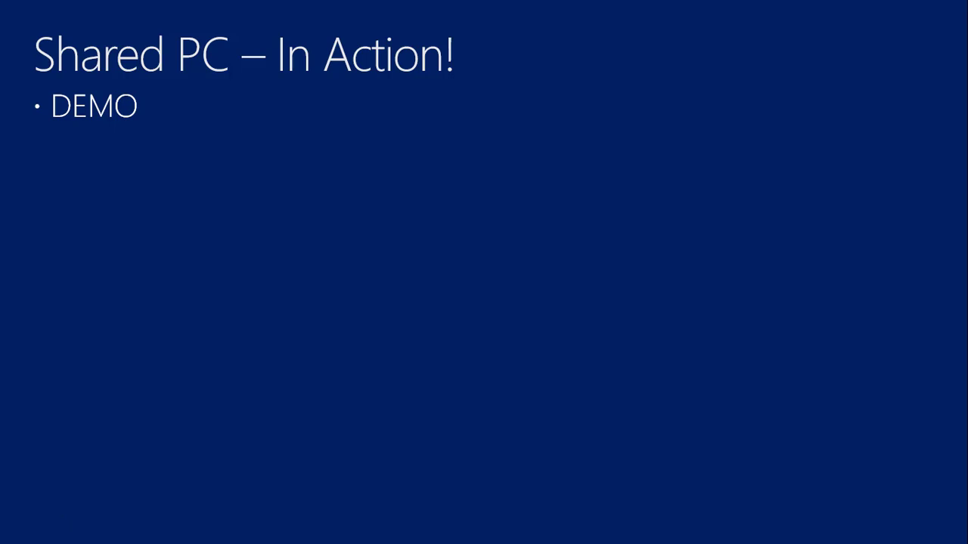
{"action": "key", "text": "alt+Tab"}
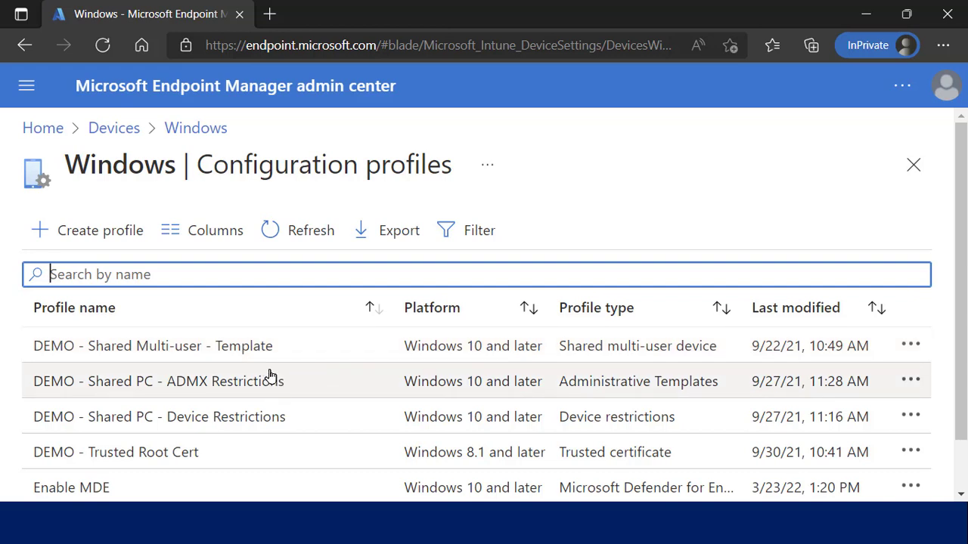
{"action": "left_click", "coordinate": [251, 348]}
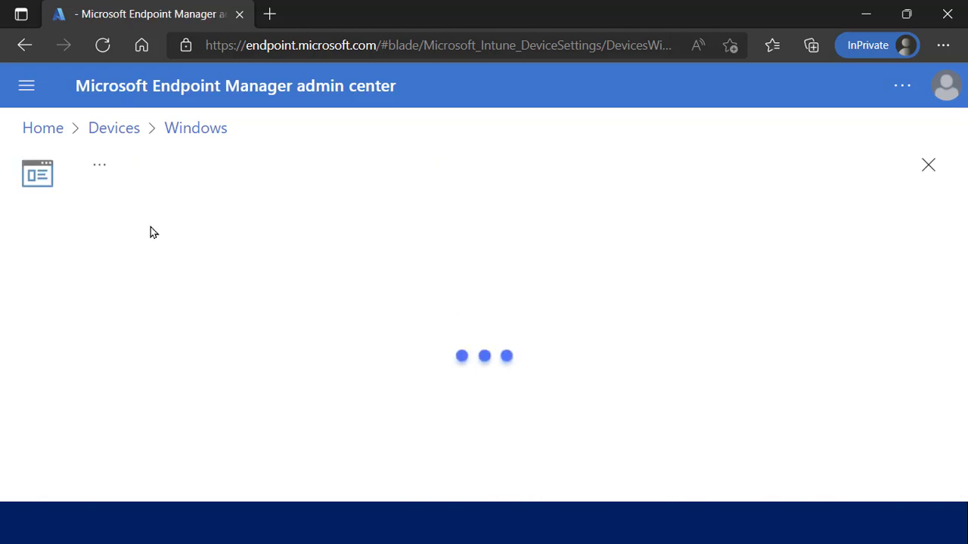
Expand Shared multi-user device settings to review guest account, delete-after-log-out and 60-second sleep values.
{"action": "left_click", "coordinate": [29, 95]}
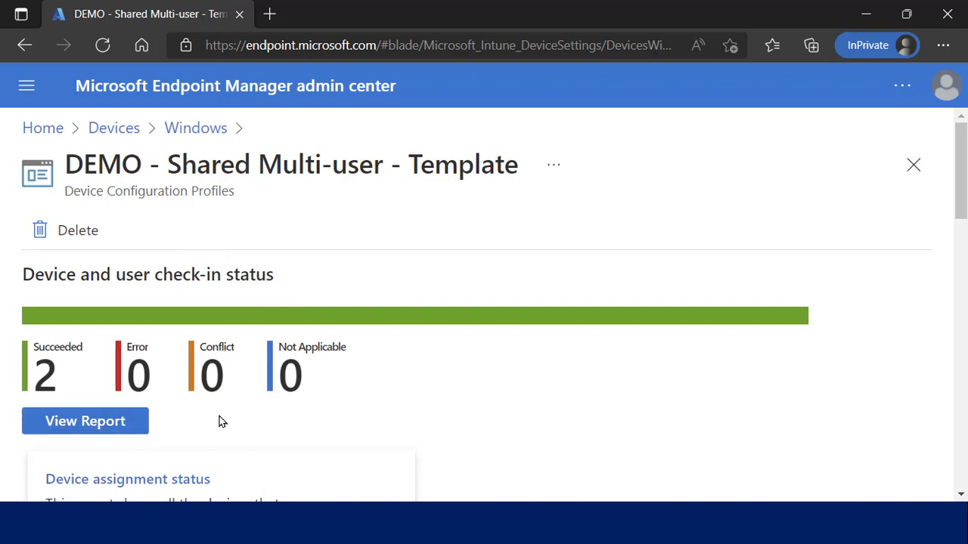
{"action": "scroll", "coordinate": [218, 421], "scroll_direction": "down", "scroll_amount": 2}
{"action": "scroll", "coordinate": [219, 421], "scroll_direction": "down", "scroll_amount": 6}
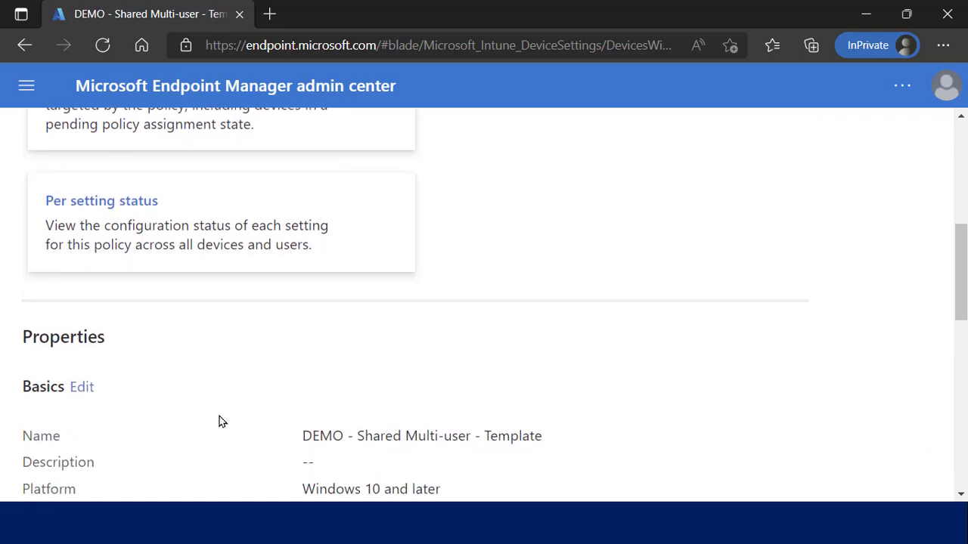
{"action": "scroll", "coordinate": [219, 421], "scroll_direction": "down", "scroll_amount": 6}
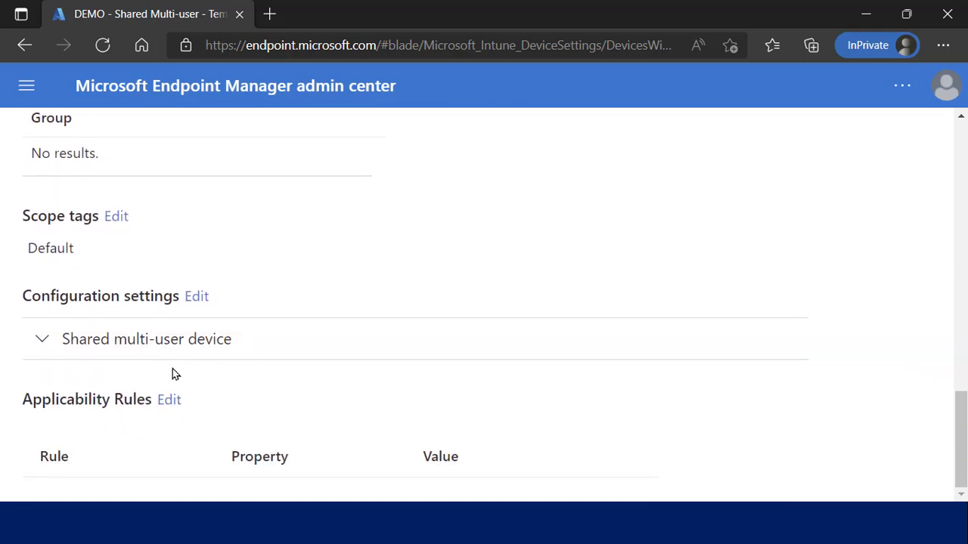
{"action": "left_click", "coordinate": [39, 345]}
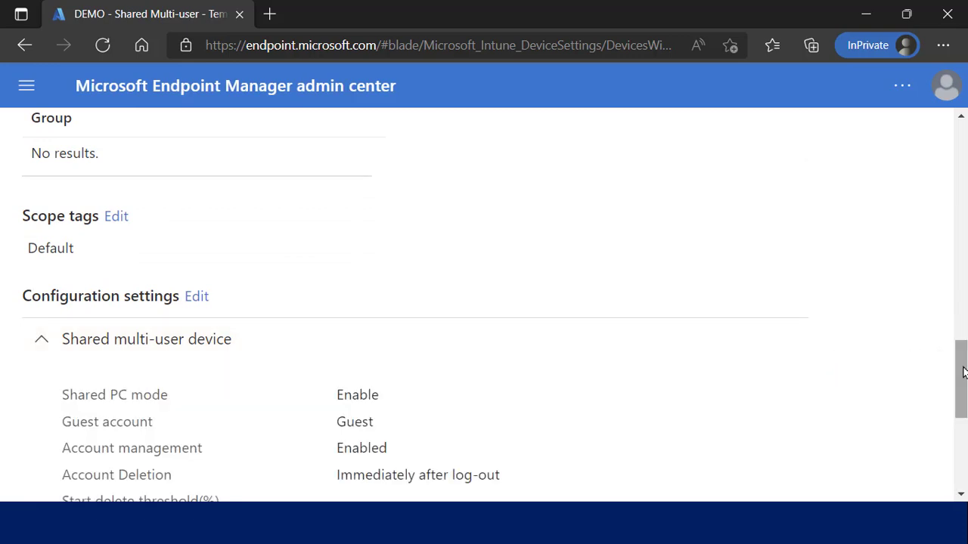
{"action": "left_click_drag", "start_coordinate": [961, 370], "coordinate": [961, 410]}
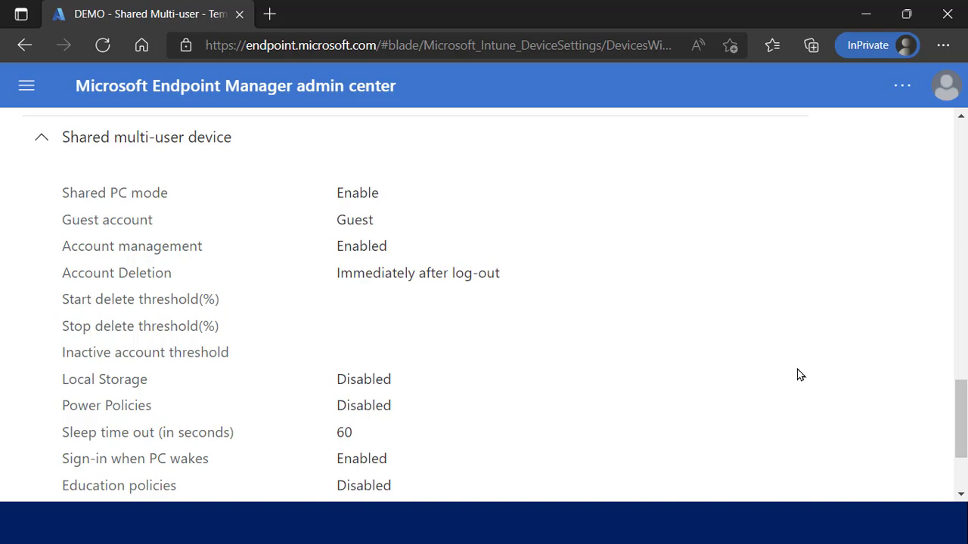
{"action": "left_click_drag", "start_coordinate": [964, 411], "coordinate": [946, 134]}
Open the DEMO - Shared PC - ADMX Restrictions profile and check its device status.
{"action": "left_click", "coordinate": [919, 166]}
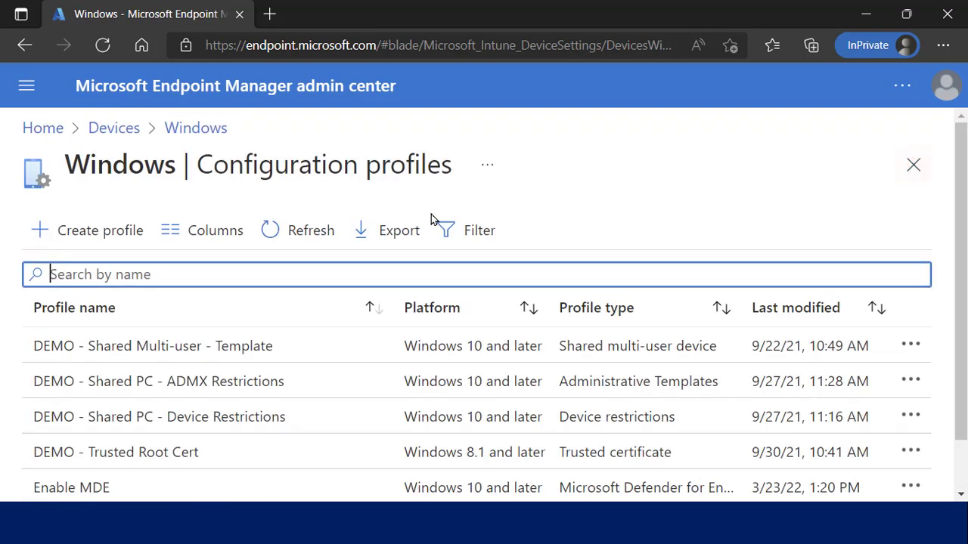
{"action": "left_click", "coordinate": [250, 387]}
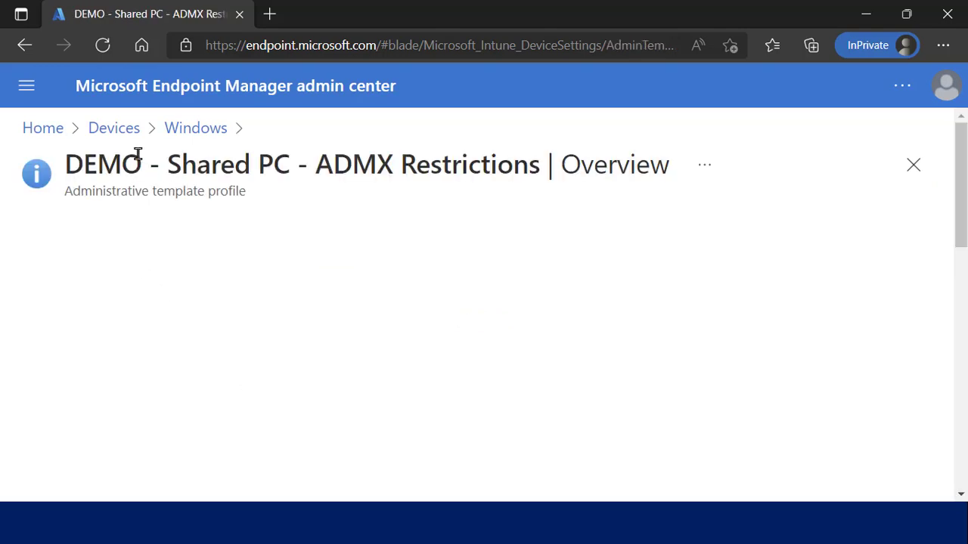
{"action": "left_click", "coordinate": [27, 85]}
{"action": "left_click", "coordinate": [108, 437]}
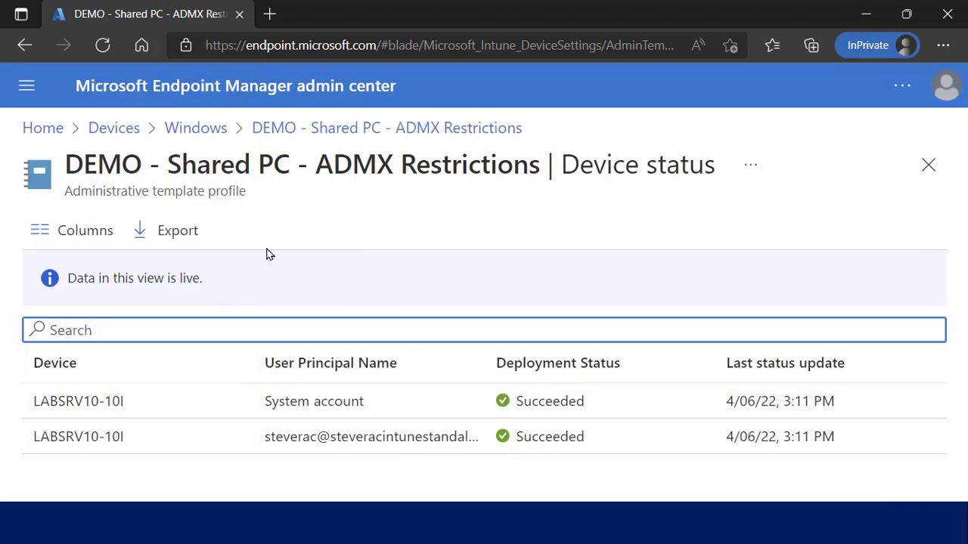
Review the ADMX Restrictions profile's properties, then close it.
{"action": "left_click", "coordinate": [27, 86]}
{"action": "left_click", "coordinate": [96, 356]}
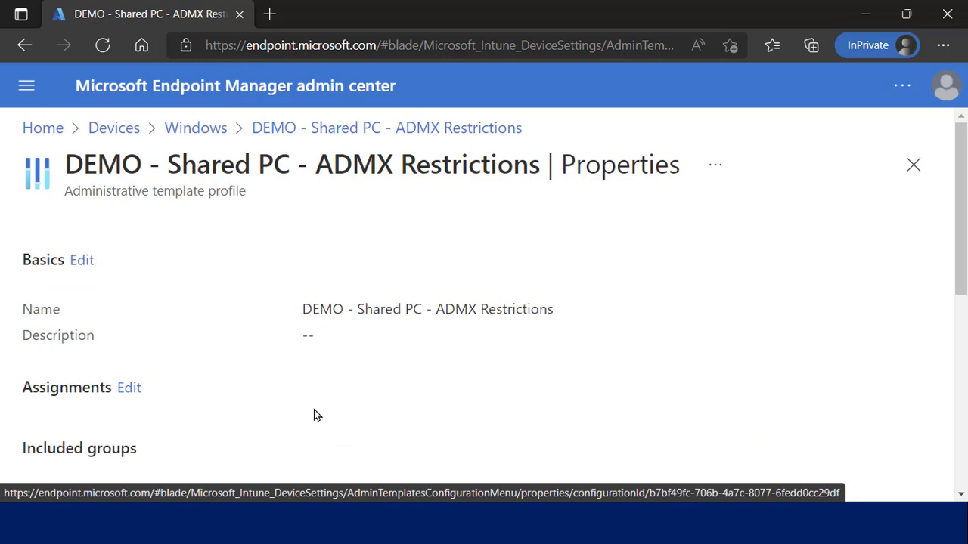
{"action": "scroll", "coordinate": [316, 415], "scroll_direction": "down", "scroll_amount": 3}
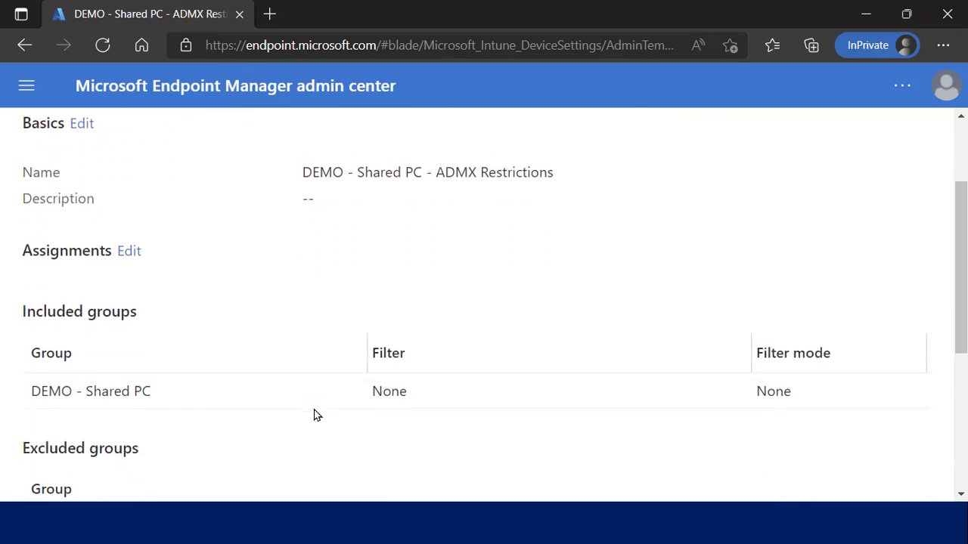
{"action": "scroll", "coordinate": [316, 415], "scroll_direction": "down", "scroll_amount": 3}
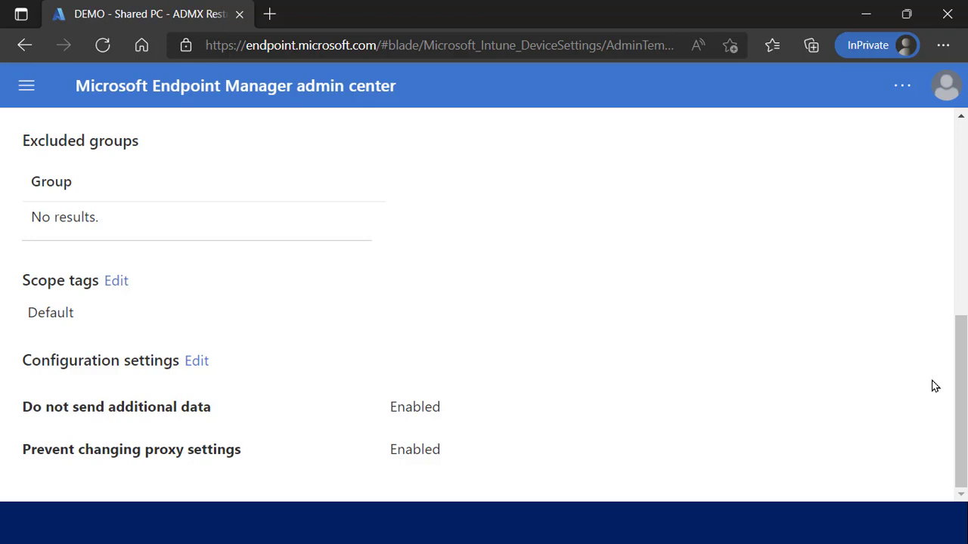
{"action": "left_click_drag", "start_coordinate": [959, 399], "coordinate": [953, 152]}
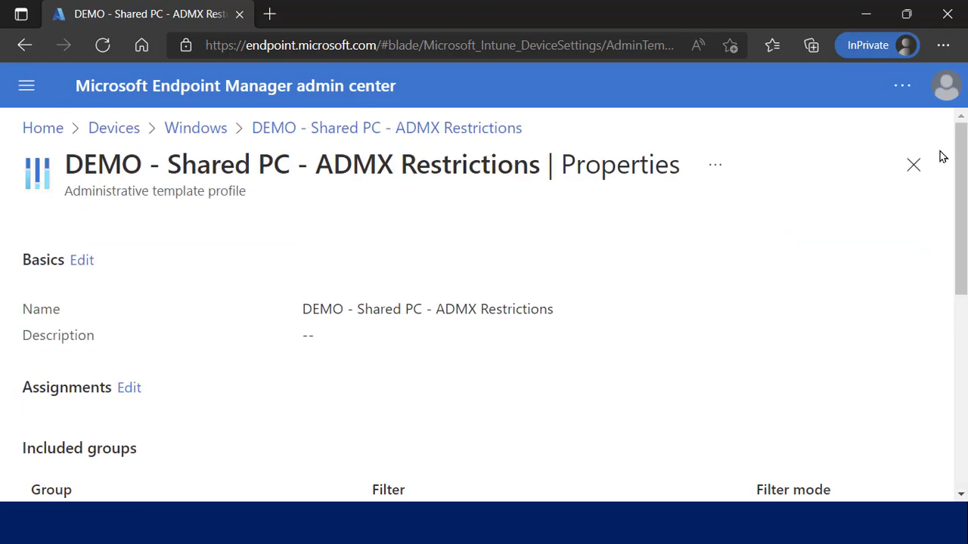
{"action": "left_click", "coordinate": [913, 166]}
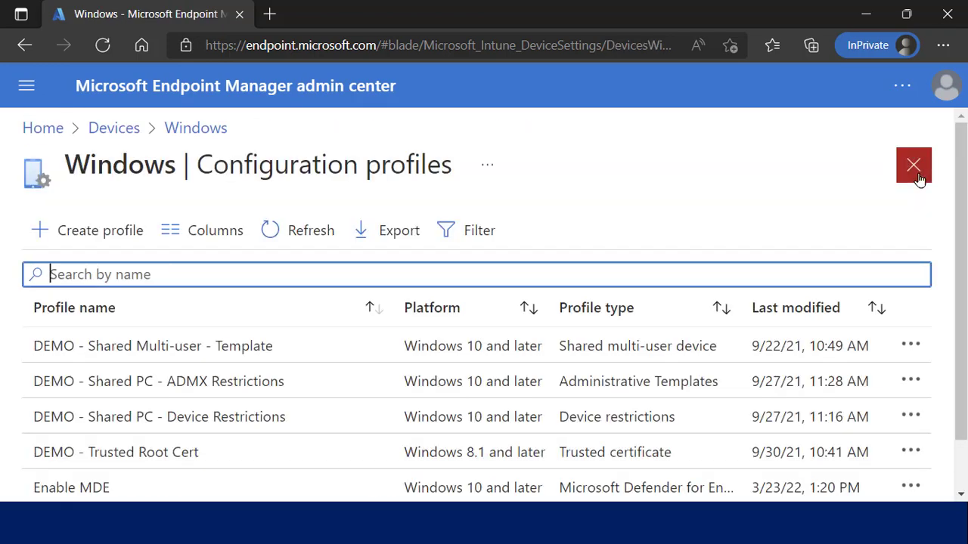
Review the Device Restrictions profile's Control Panel and Settings, Start and Locked Screen Experience restrictions, then minimize the browser.
{"action": "left_click", "coordinate": [274, 418]}
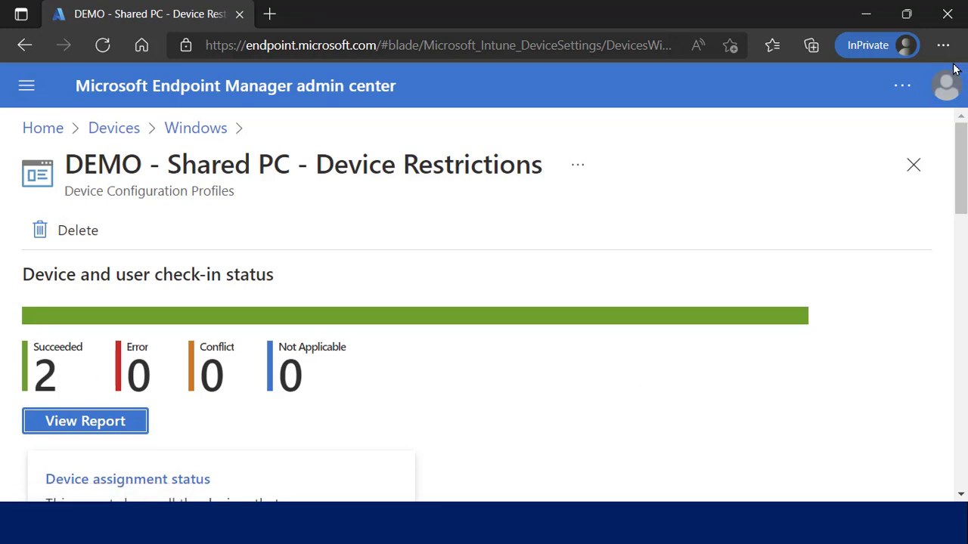
{"action": "left_click_drag", "start_coordinate": [959, 134], "coordinate": [960, 404]}
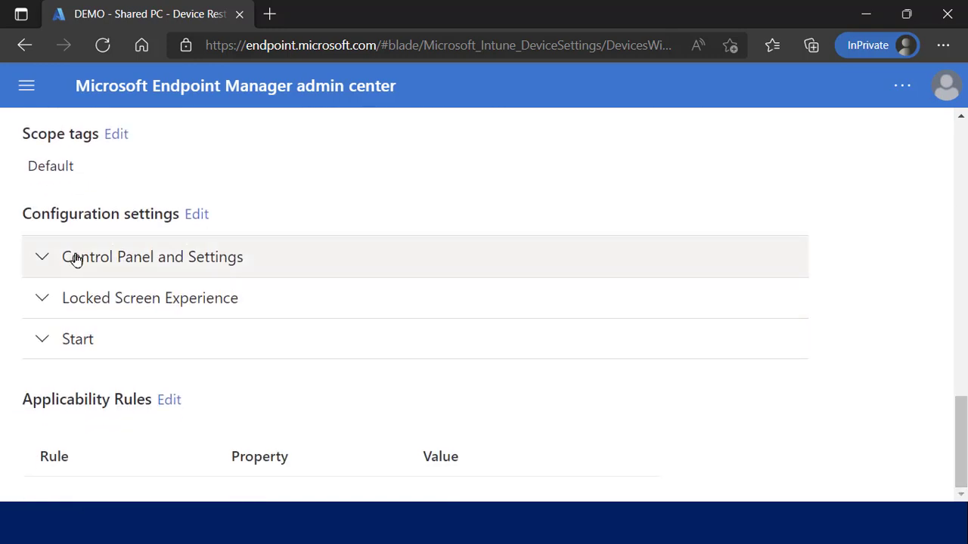
{"action": "left_click", "coordinate": [44, 258]}
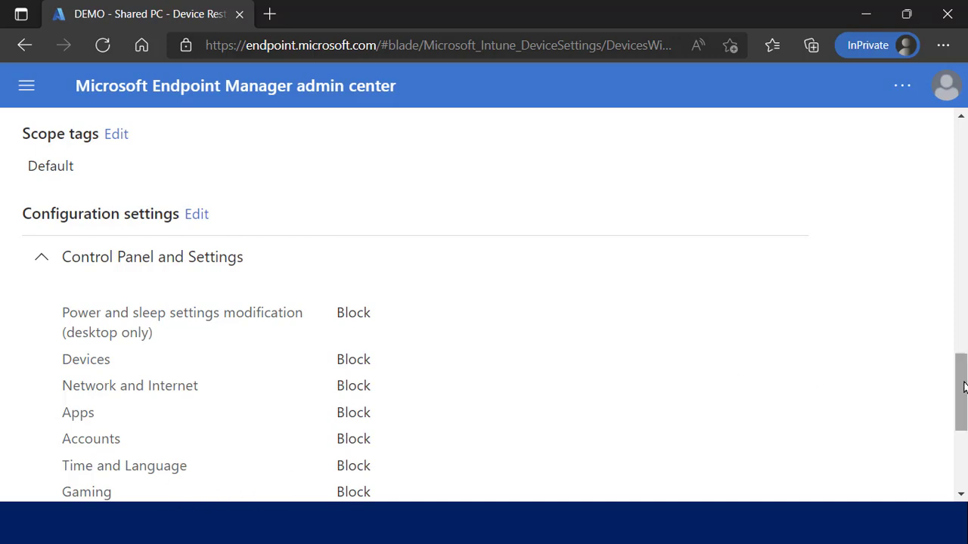
{"action": "left_click_drag", "start_coordinate": [964, 387], "coordinate": [964, 443]}
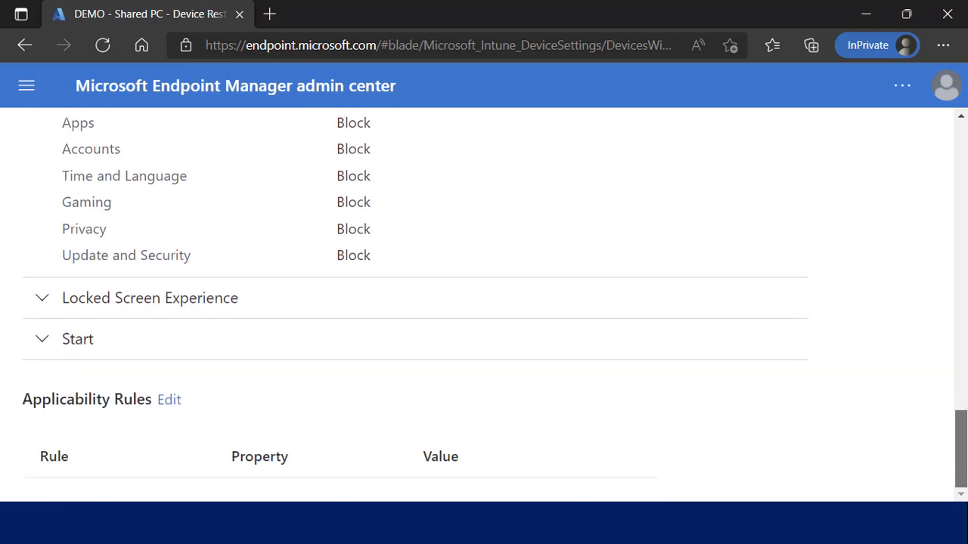
{"action": "left_click", "coordinate": [48, 346]}
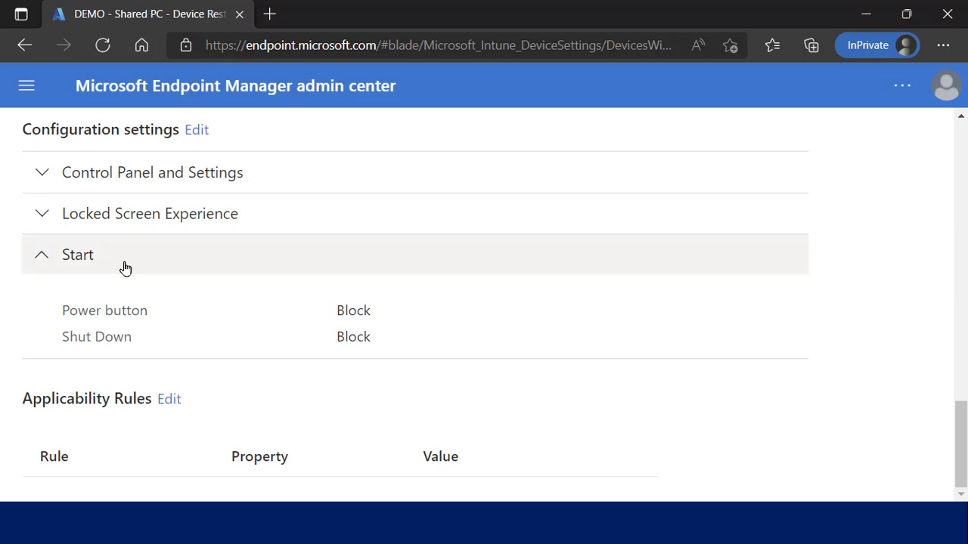
{"action": "left_click", "coordinate": [45, 217]}
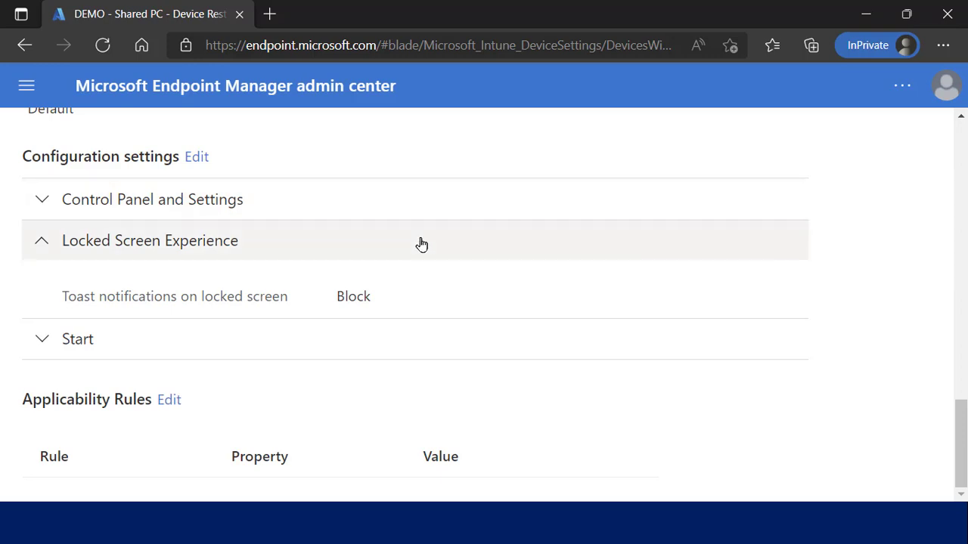
{"action": "left_click", "coordinate": [864, 14]}
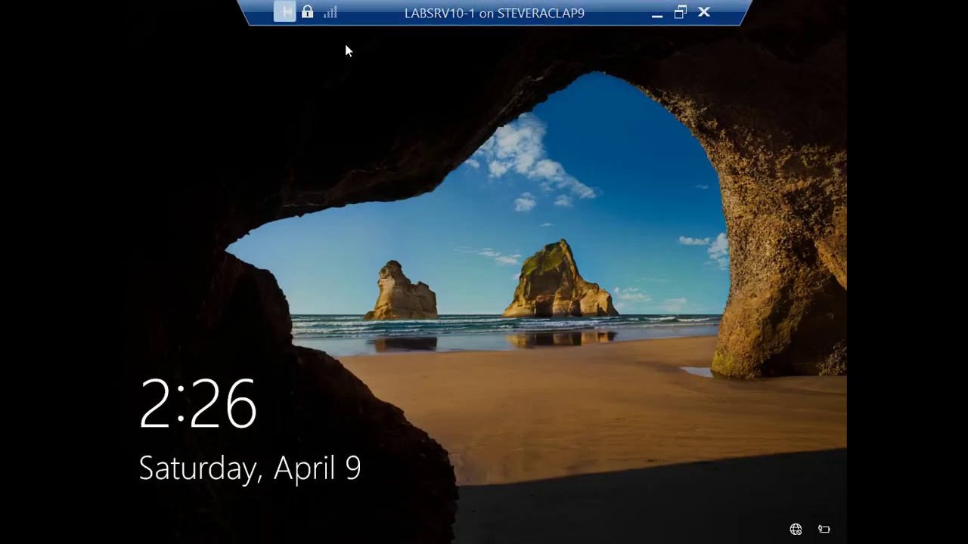
Restore the LABSRV10-1 VM window to full screen and dismiss its lock screen.
{"action": "double_click", "coordinate": [406, 12]}
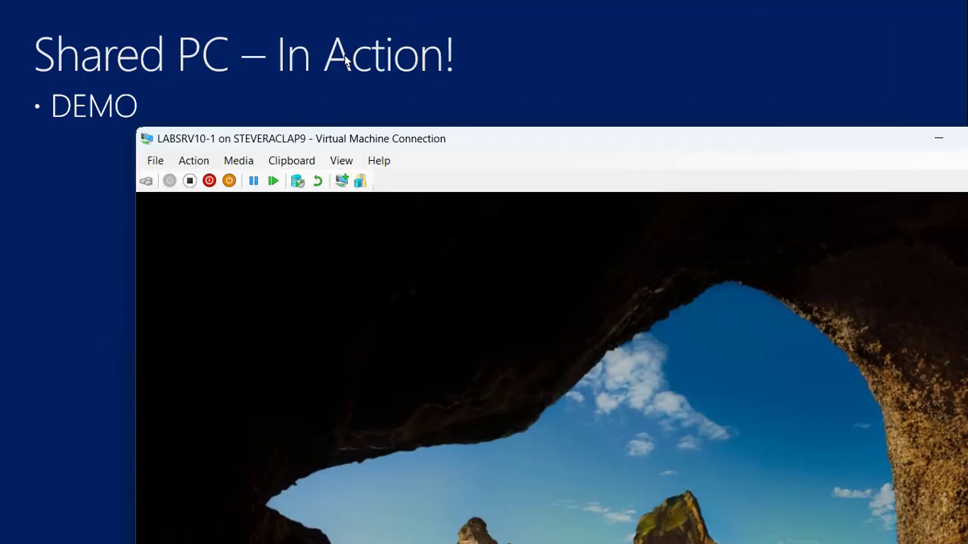
{"action": "left_click", "coordinate": [337, 161]}
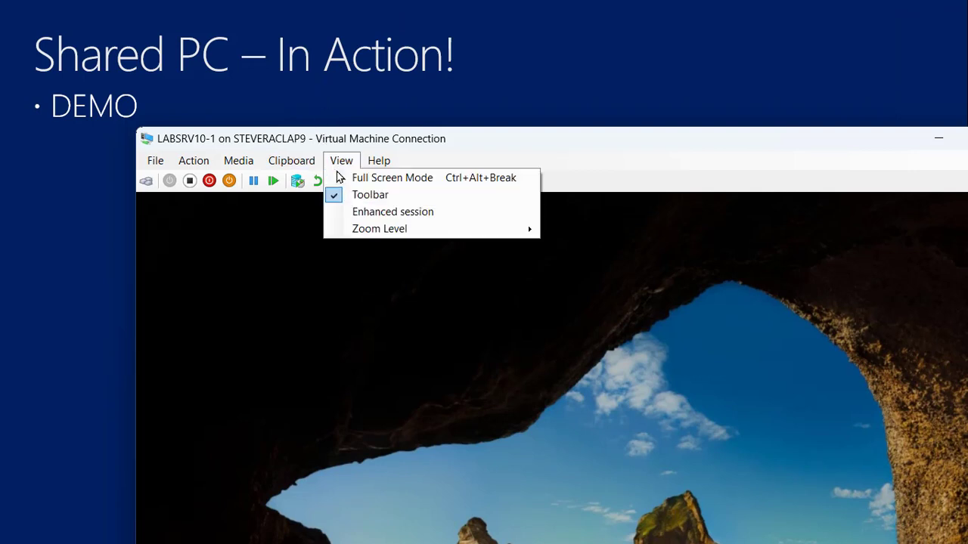
{"action": "double_click", "coordinate": [476, 139]}
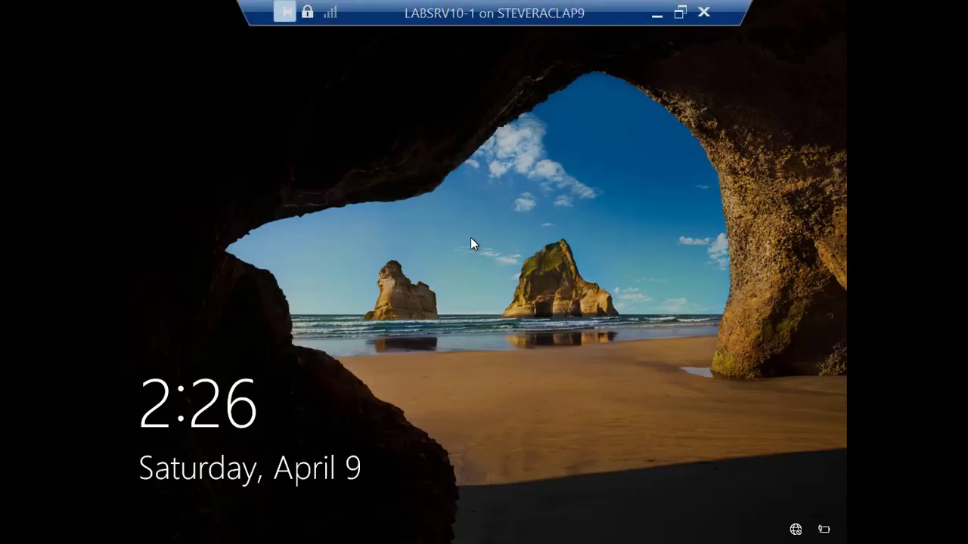
{"action": "left_click", "coordinate": [470, 238]}
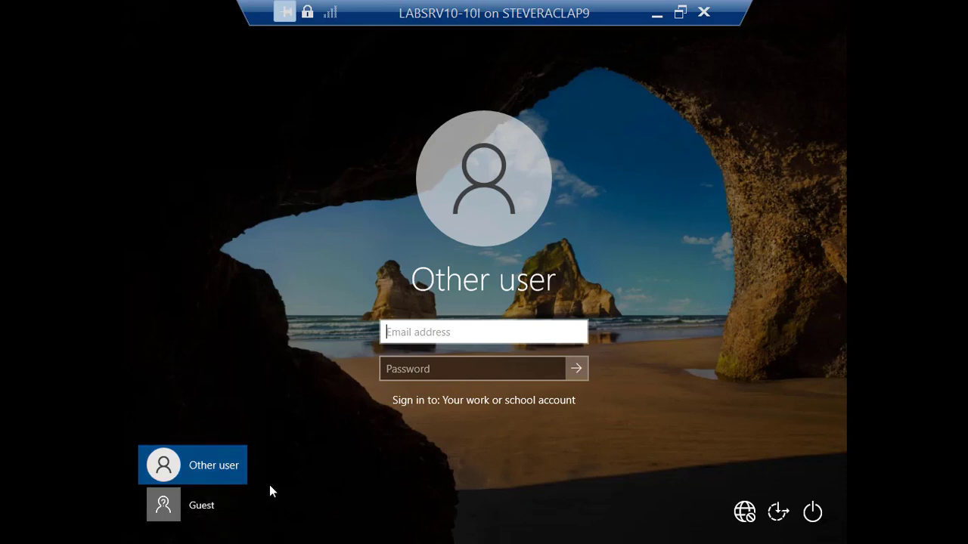
Sign in to LABSRV10-1 with the Guest account.
{"action": "left_click", "coordinate": [206, 507]}
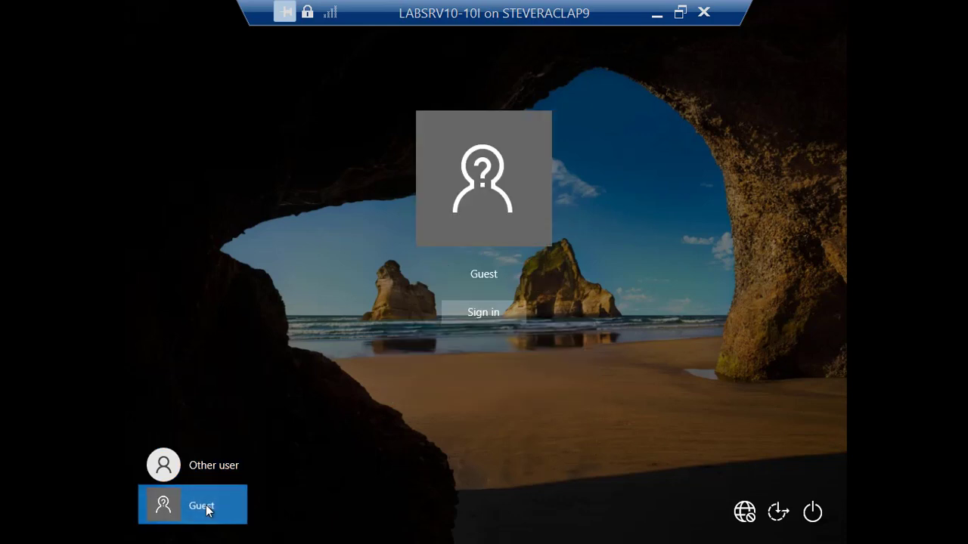
{"action": "left_click", "coordinate": [490, 308]}
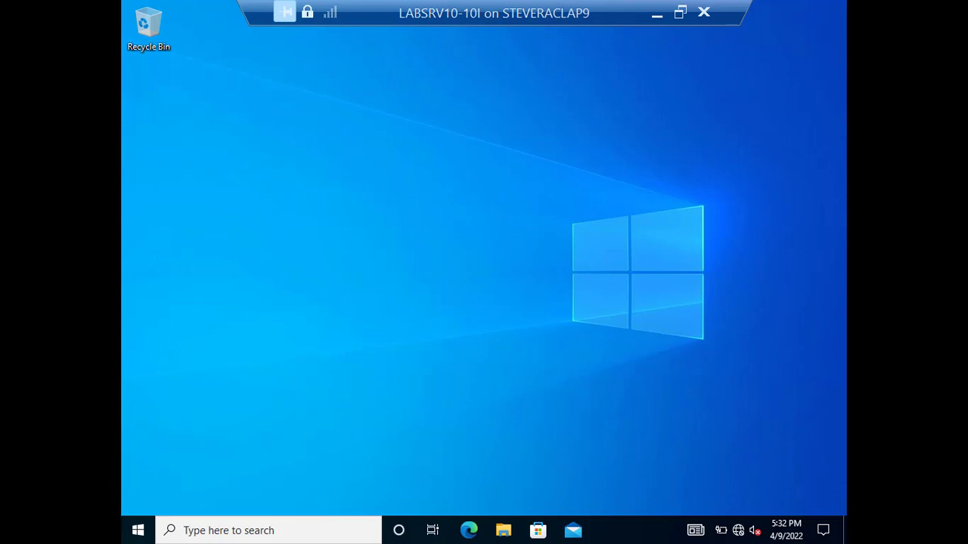
Sign the Guest out of Windows via the Start button's Shut down or sign out menu.
{"action": "left_click", "coordinate": [138, 530]}
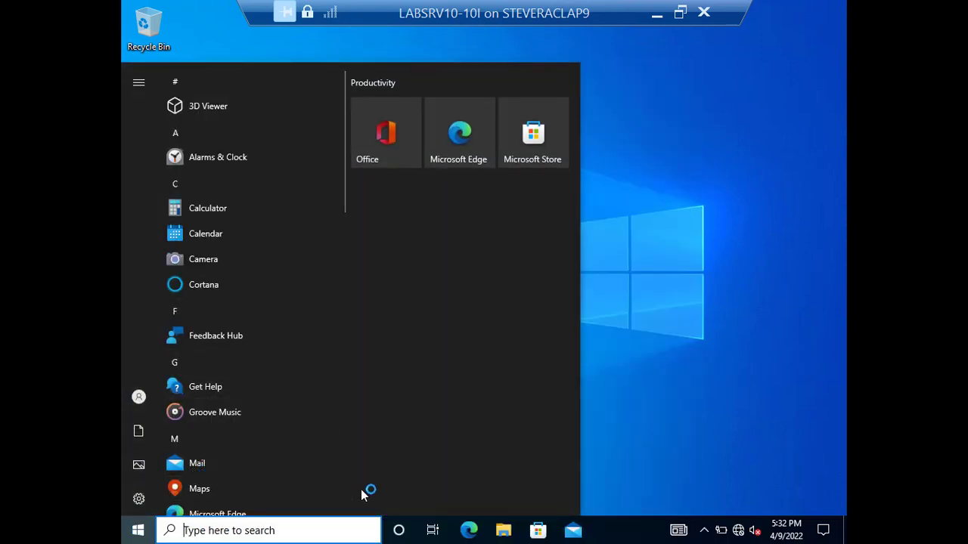
{"action": "right_click", "coordinate": [149, 532]}
{"action": "mouse_move", "coordinate": [241, 489]}
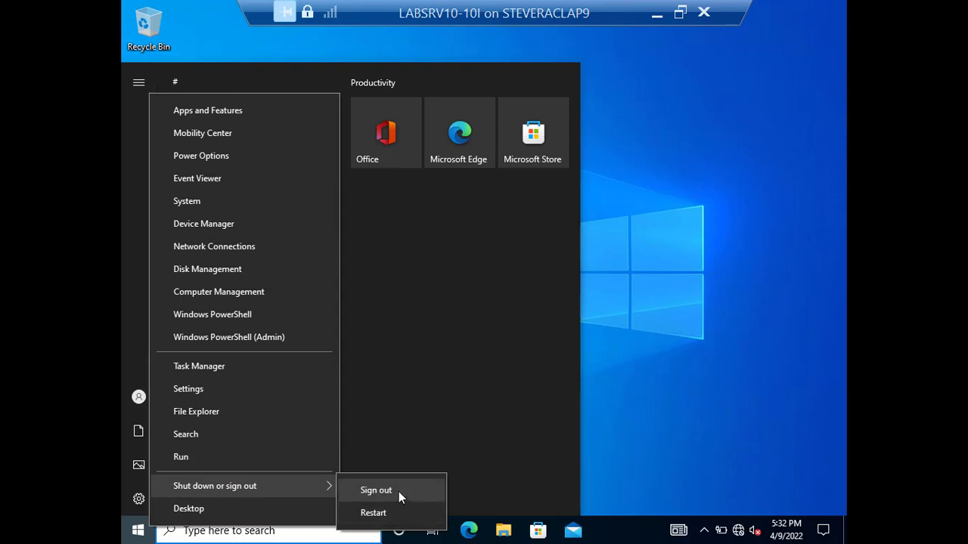
{"action": "left_click", "coordinate": [697, 410]}
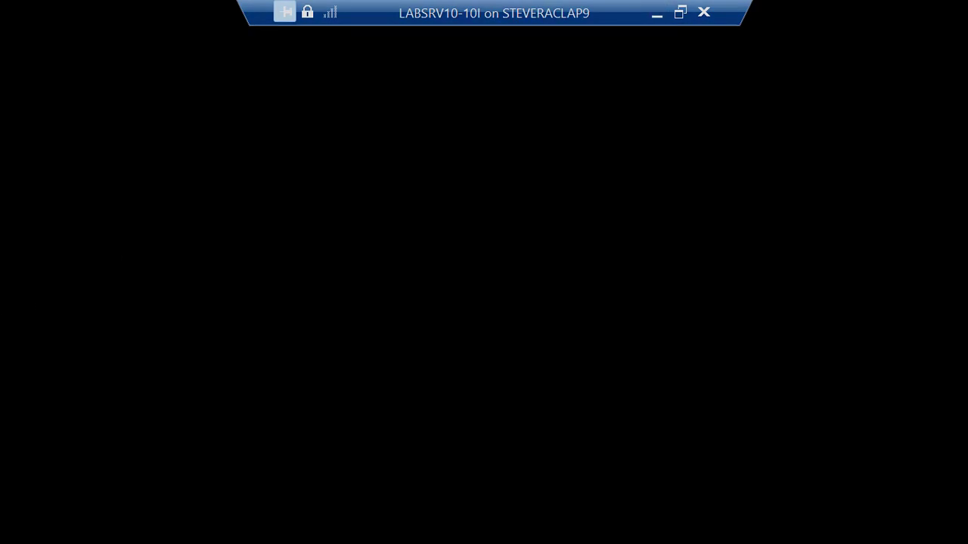
Restore the VM window to full screen and complete the leftover Guest sign-out from the lock screen.
{"action": "double_click", "coordinate": [495, 10]}
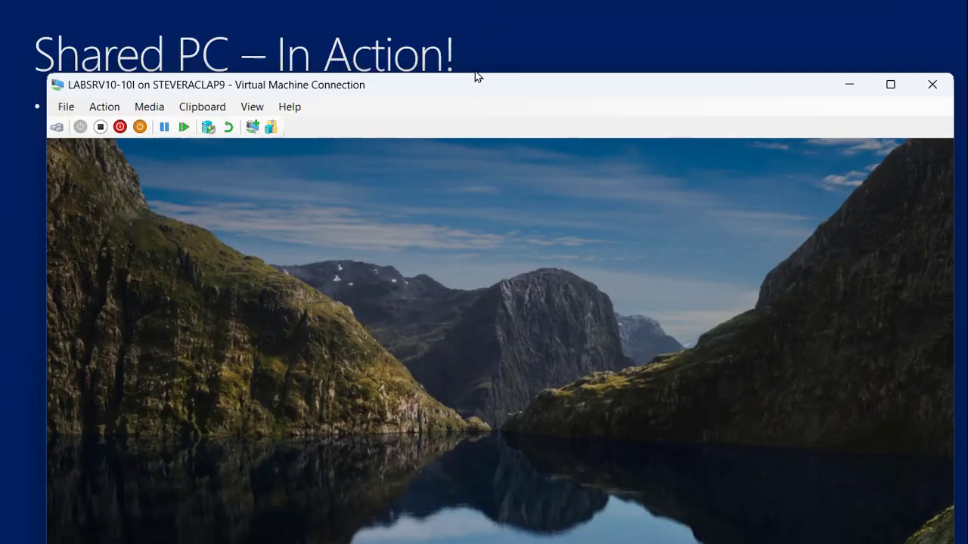
{"action": "double_click", "coordinate": [473, 82]}
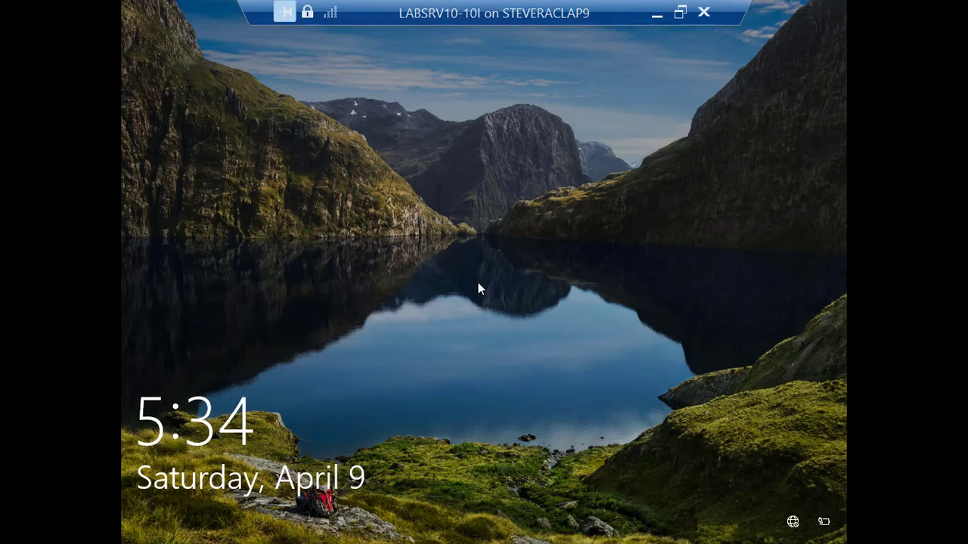
{"action": "left_click", "coordinate": [545, 235]}
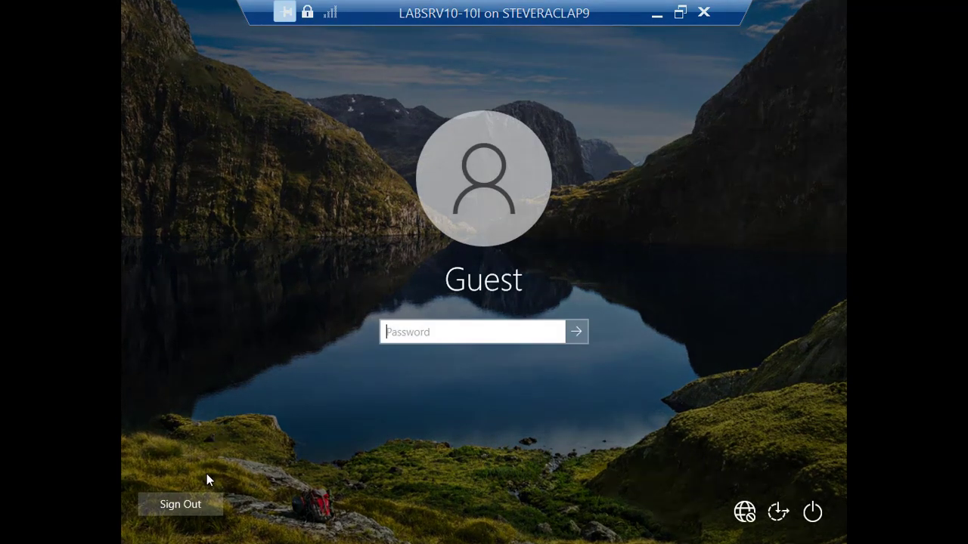
{"action": "left_click", "coordinate": [195, 510]}
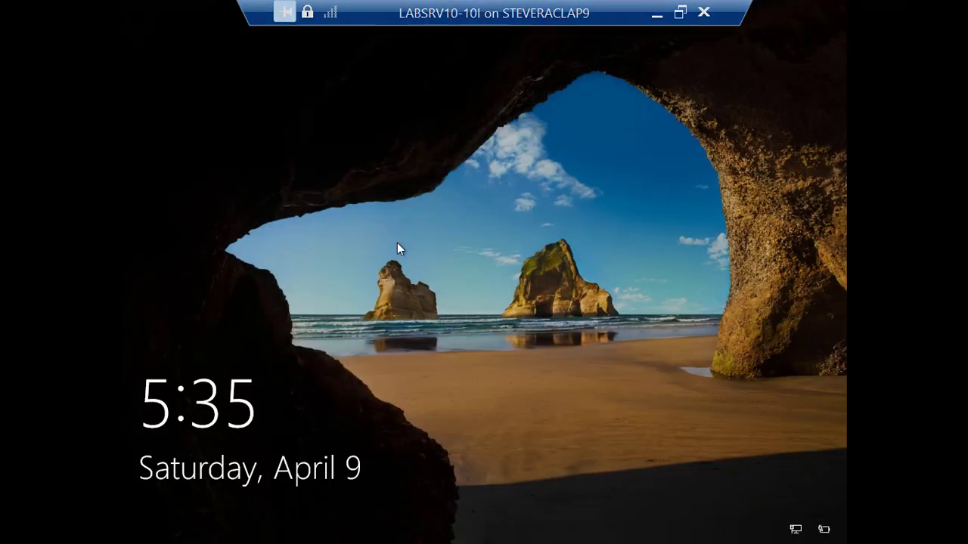
Sign in at the lock screen with the work account e-mail address and its password.
{"action": "left_click", "coordinate": [397, 242]}
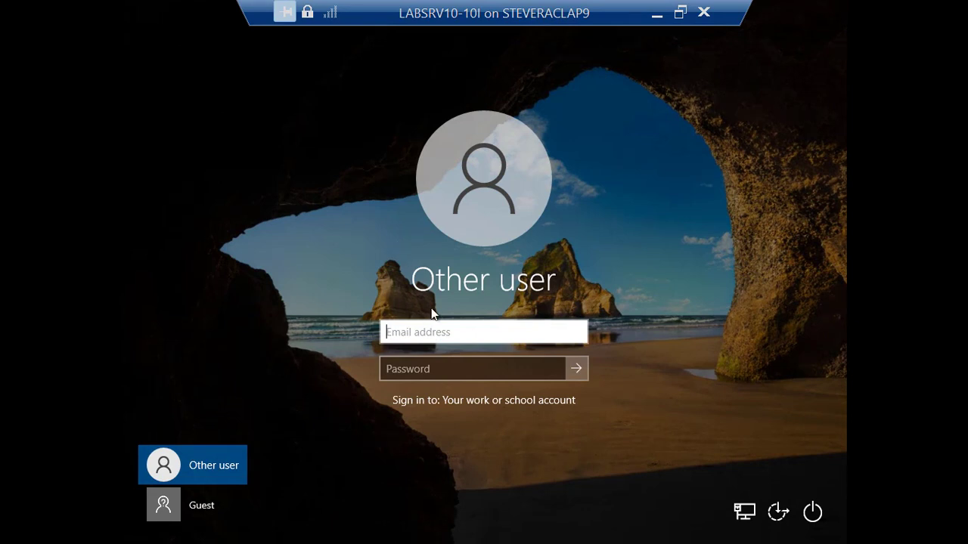
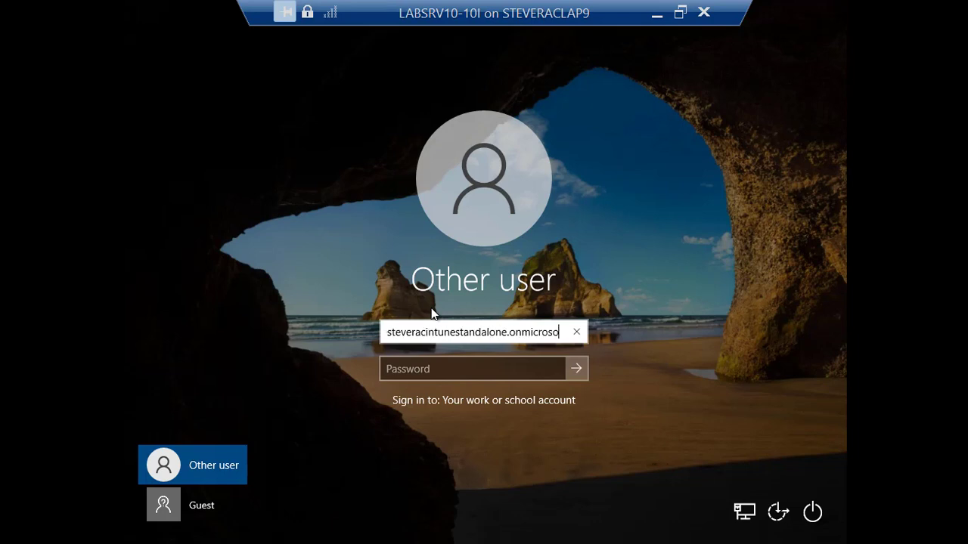
{"action": "key", "text": "Tab"}
{"action": "type", "text": "***********"}
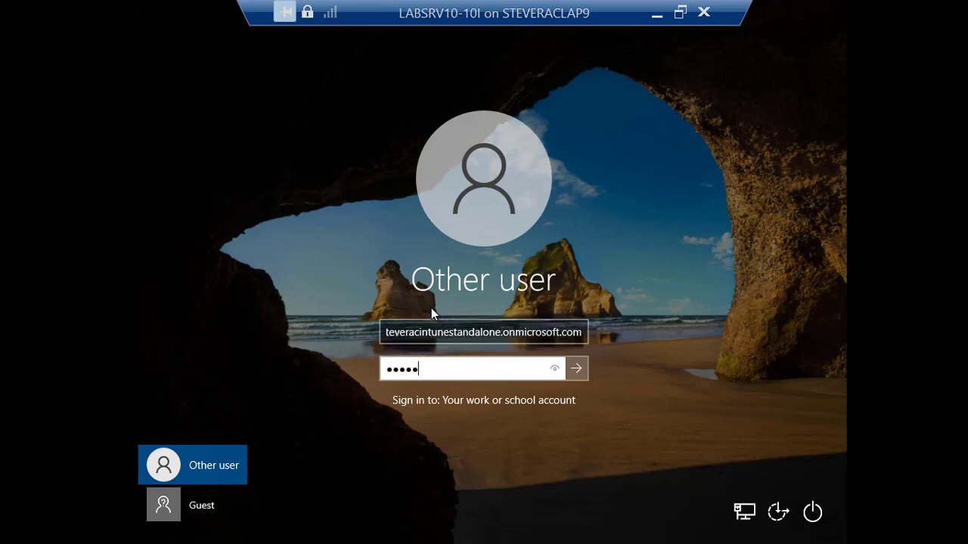
{"action": "key", "text": "Return"}
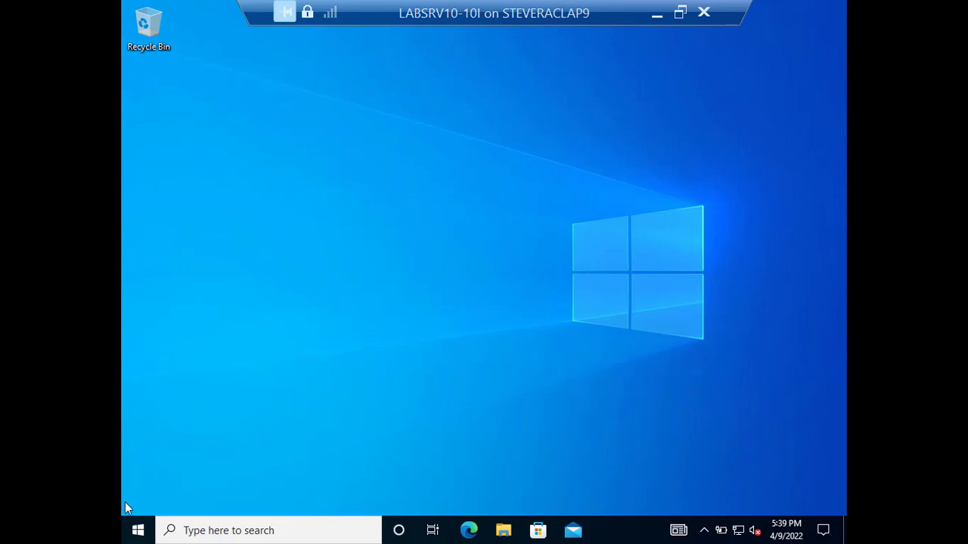
{"action": "right_click", "coordinate": [143, 533]}
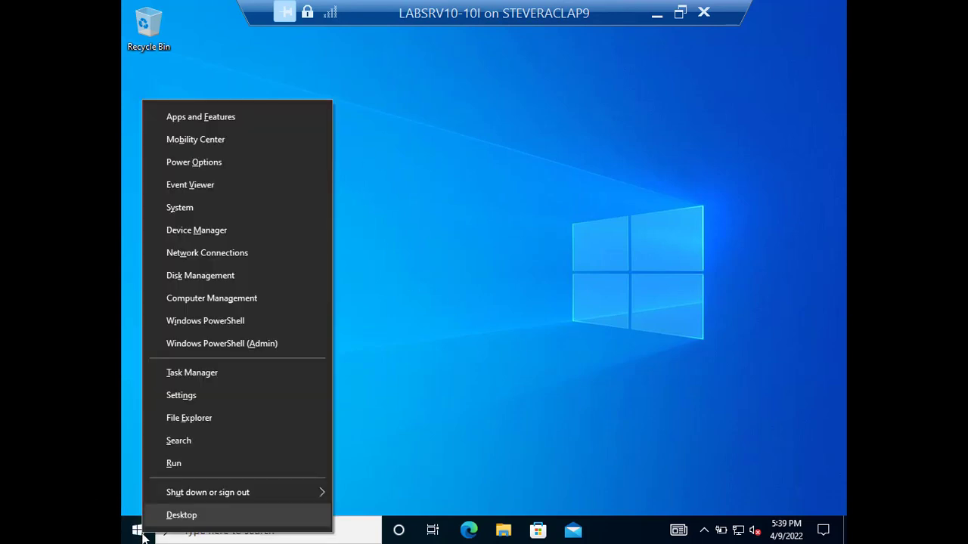
{"action": "mouse_move", "coordinate": [250, 500]}
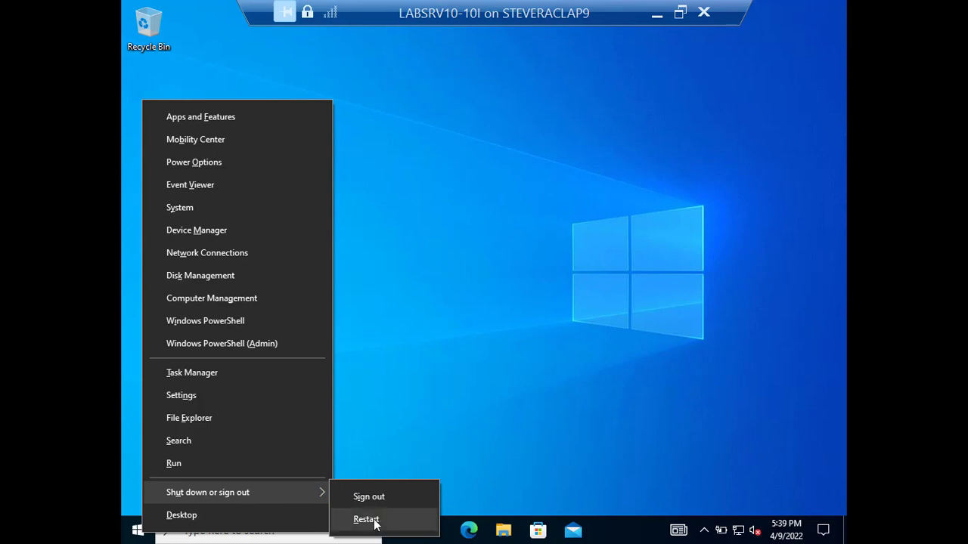
{"action": "left_click", "coordinate": [471, 348]}
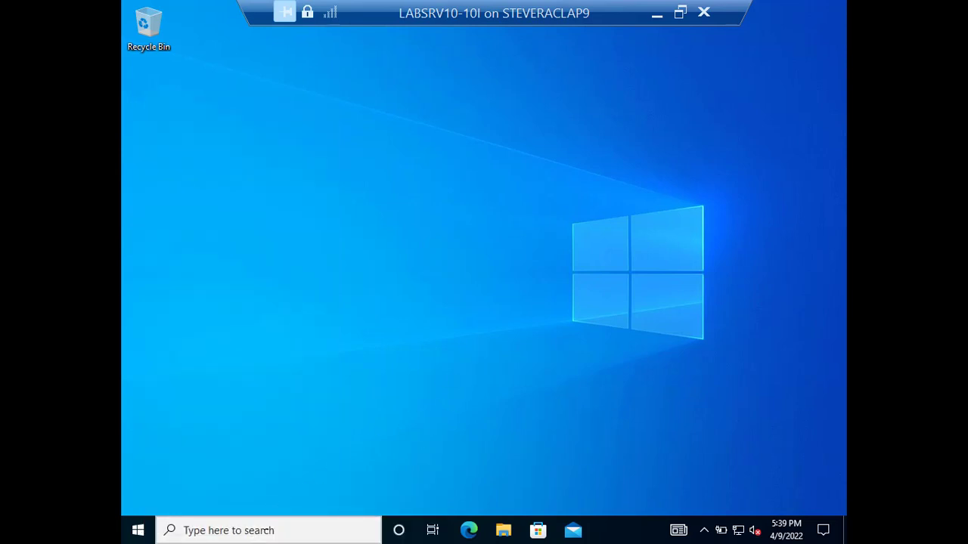
{"action": "key", "text": "super+s"}
Search 'settings' to open the Settings app, then search the taskbar for 'internet exp'.
{"action": "type", "text": "contr"}
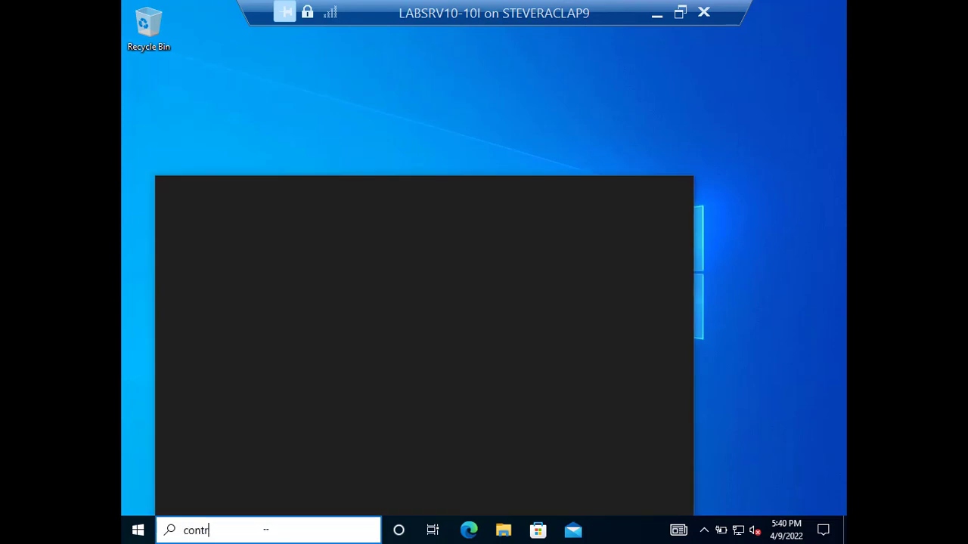
{"action": "key", "text": "BackSpace"}
{"action": "key", "text": "BackSpace"}
{"action": "key", "text": "BackSpace"}
{"action": "key", "text": "BackSpace"}
{"action": "key", "text": "BackSpace"}
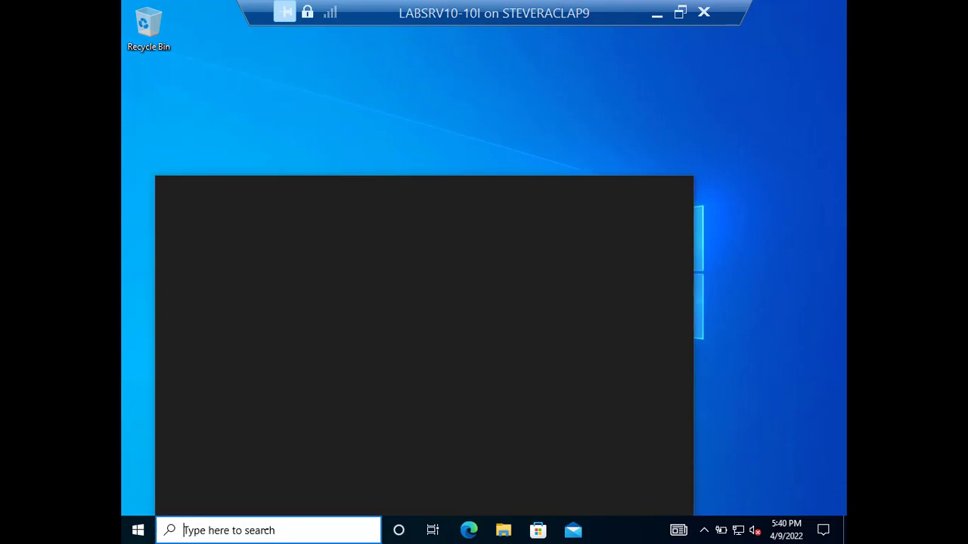
{"action": "type", "text": "settings"}
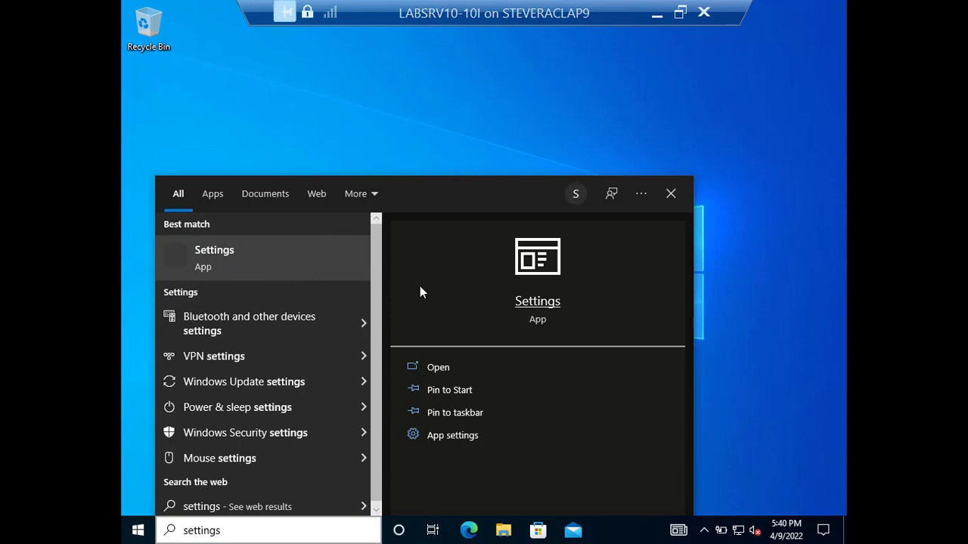
{"action": "key", "text": "Return"}
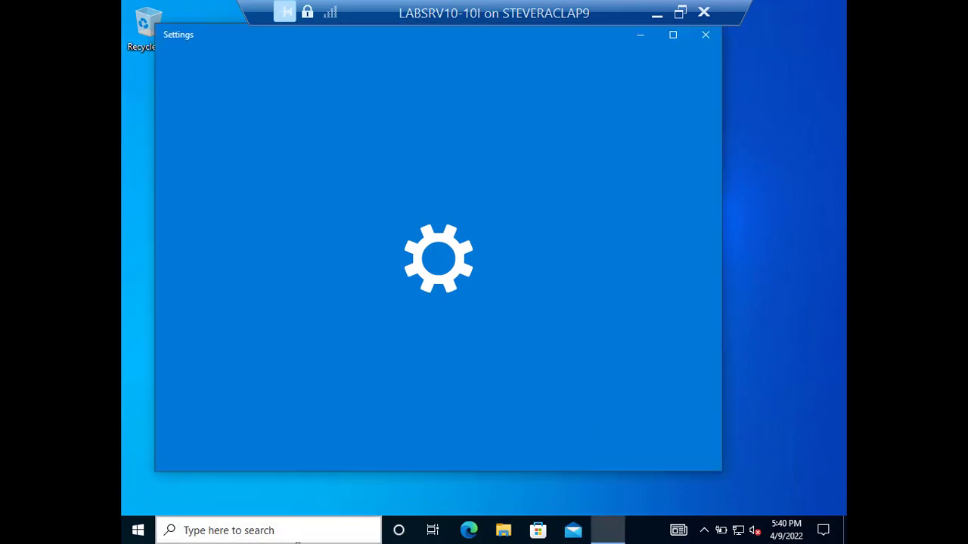
{"action": "left_click", "coordinate": [297, 537]}
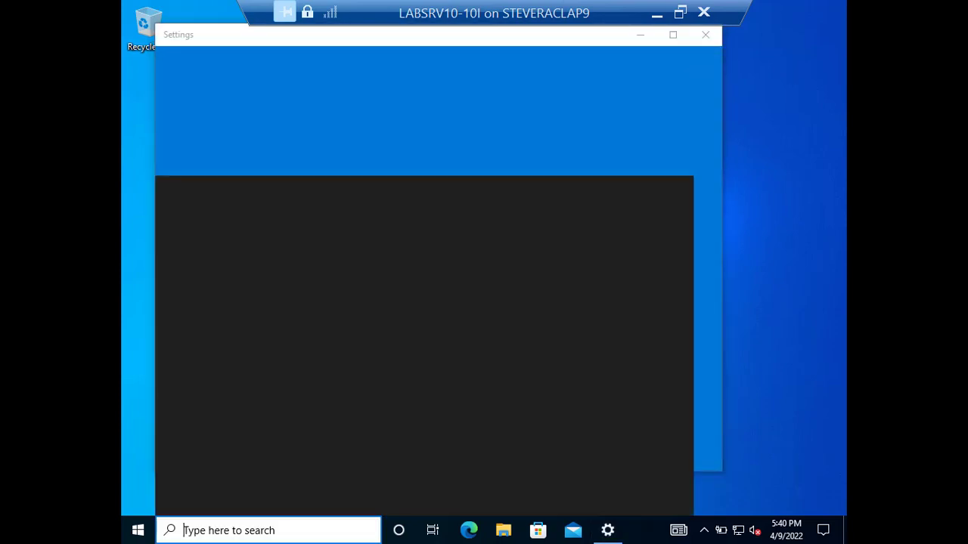
{"action": "type", "text": "inter"}
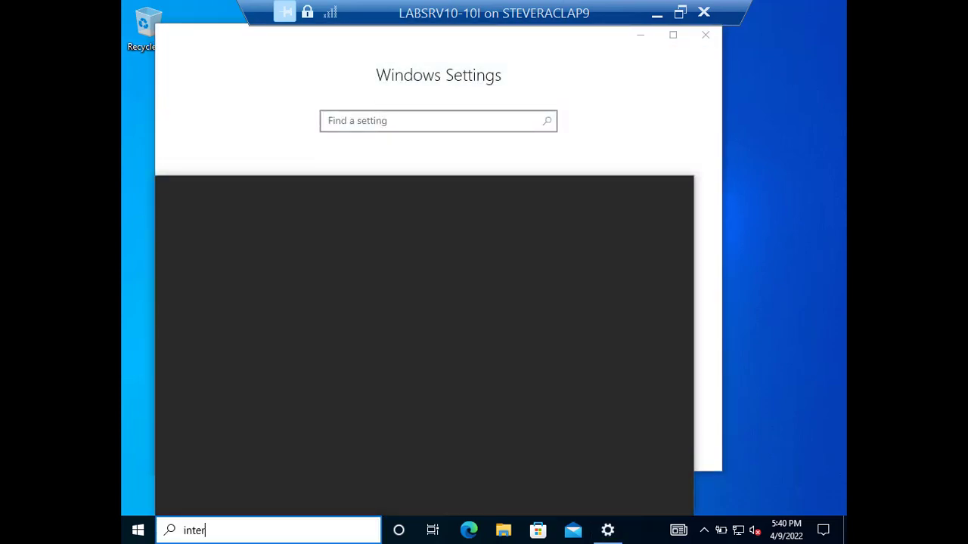
{"action": "type", "text": "net exp"}
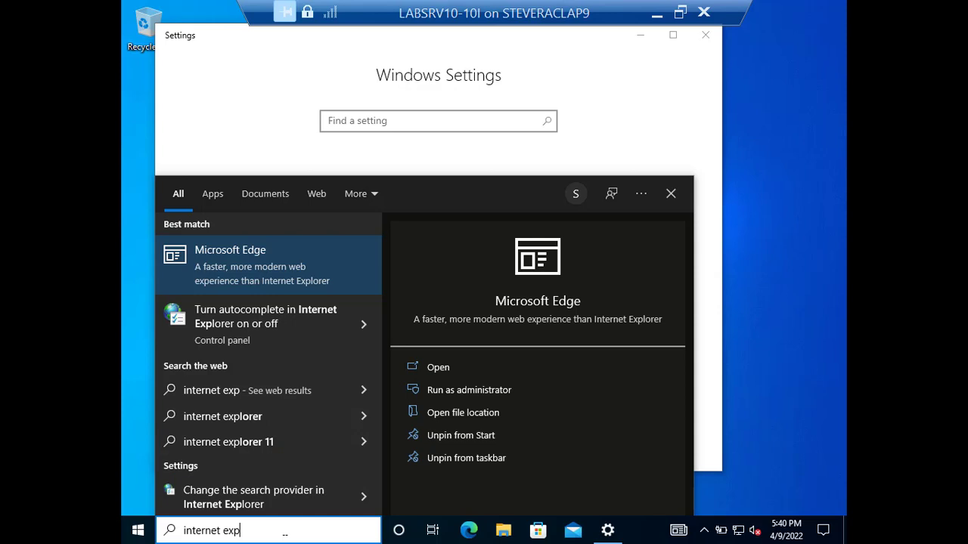
Launch Internet Explorer from the search results and move its window aside.
{"action": "type", "text": "lorer"}
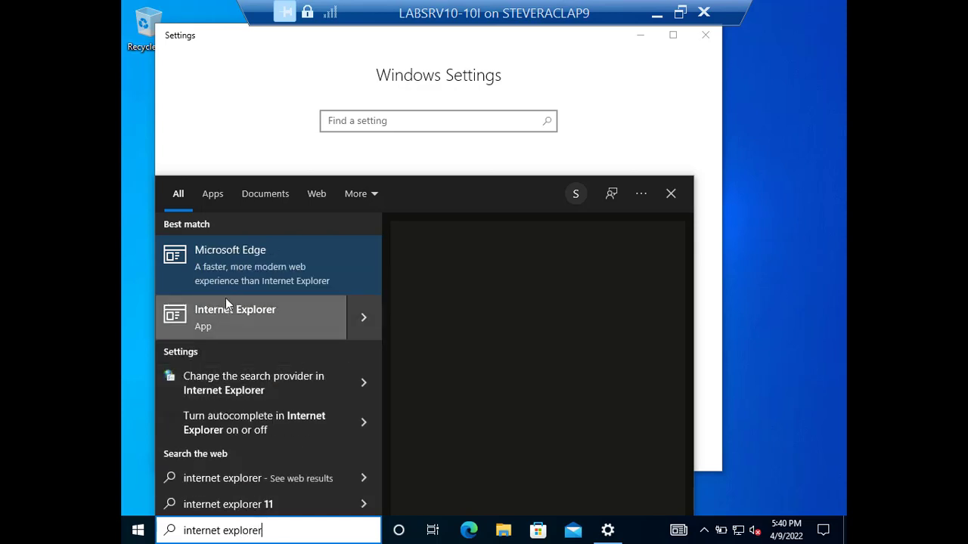
{"action": "left_click", "coordinate": [320, 310]}
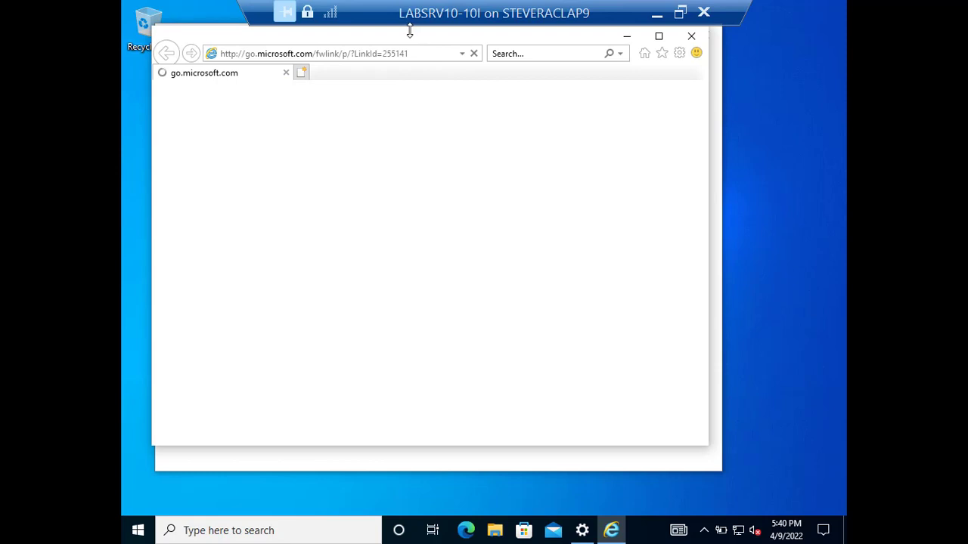
{"action": "left_click_drag", "start_coordinate": [405, 40], "coordinate": [811, 350]}
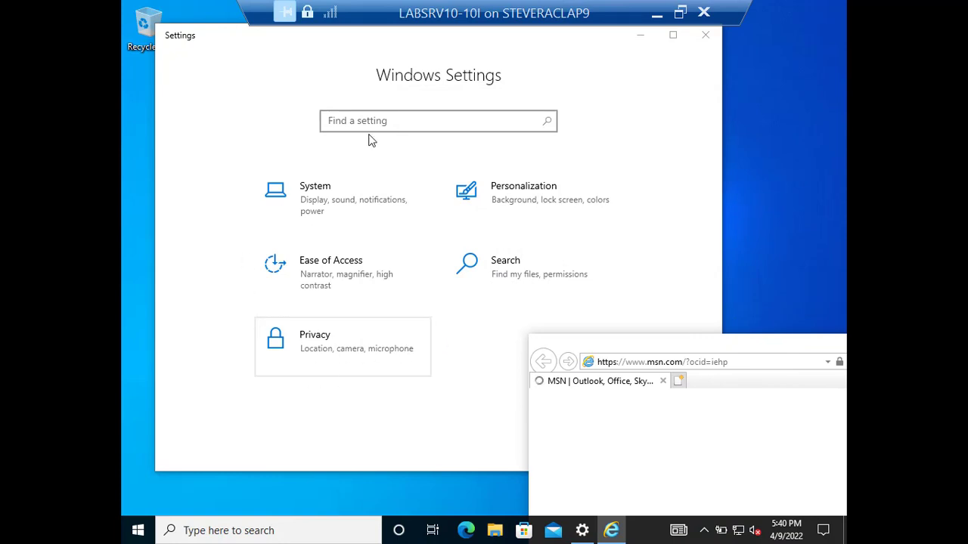
Look over the System display page in Settings, then close Settings.
{"action": "left_click", "coordinate": [326, 202]}
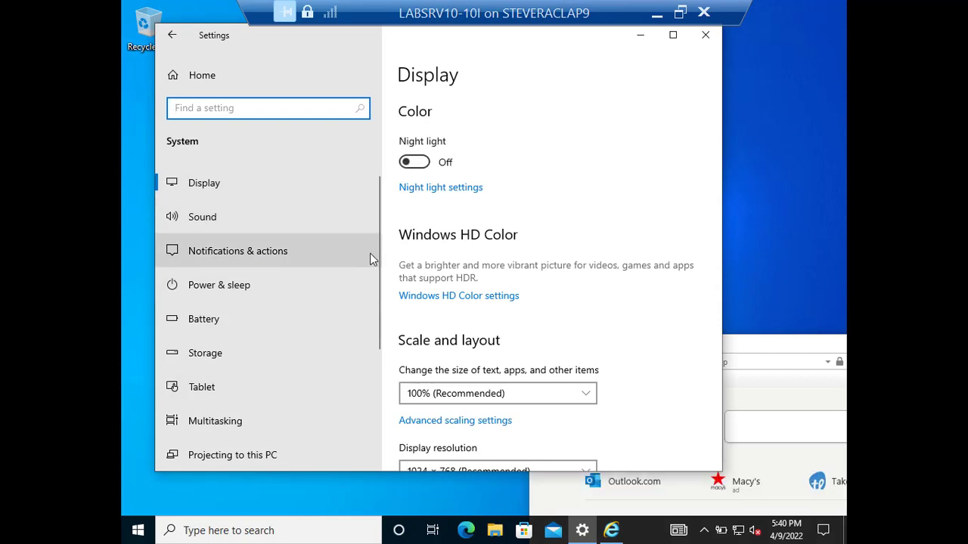
{"action": "scroll", "coordinate": [380, 267], "scroll_direction": "down", "scroll_amount": 3}
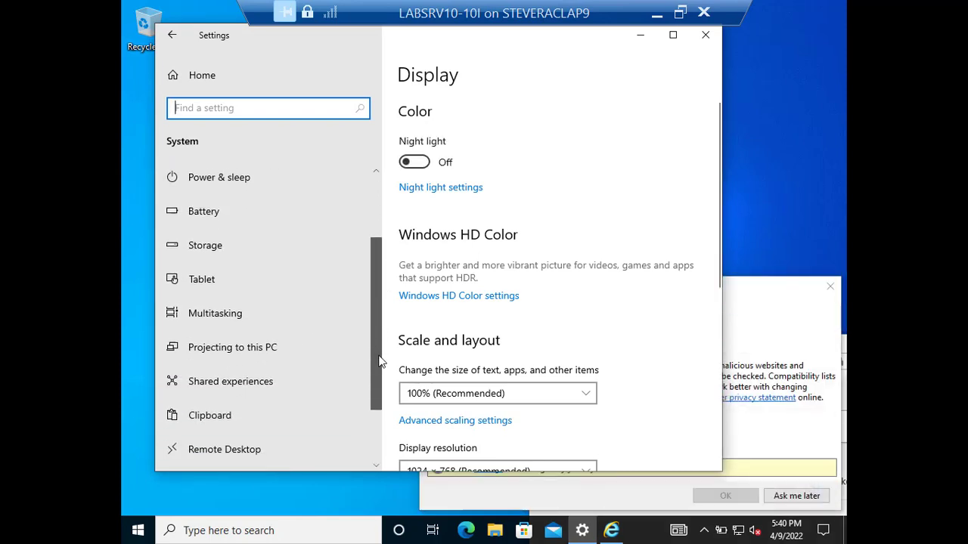
{"action": "scroll", "coordinate": [355, 216], "scroll_direction": "up", "scroll_amount": 3}
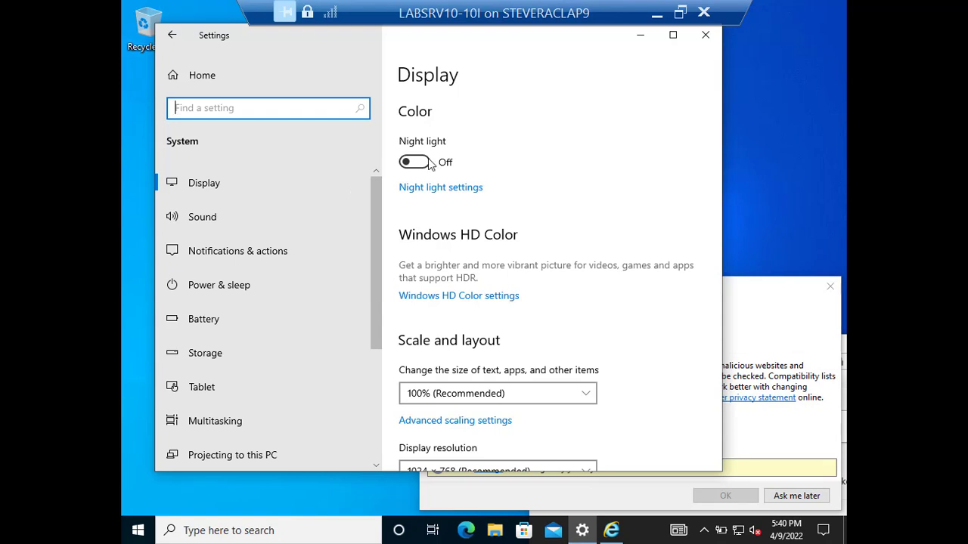
{"action": "left_click", "coordinate": [704, 36]}
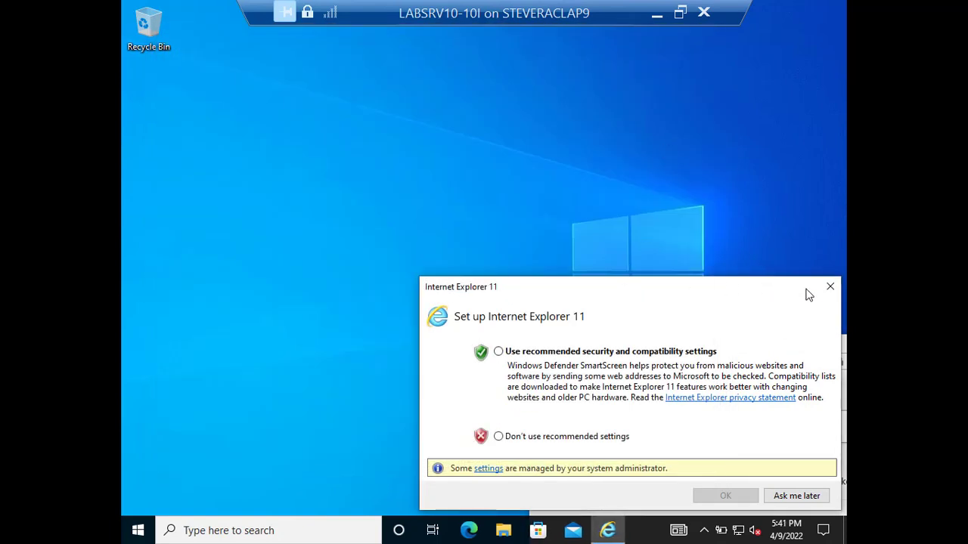
Dismiss the IE11 setup prompt and open Internet Options on its General tab.
{"action": "left_click", "coordinate": [830, 287]}
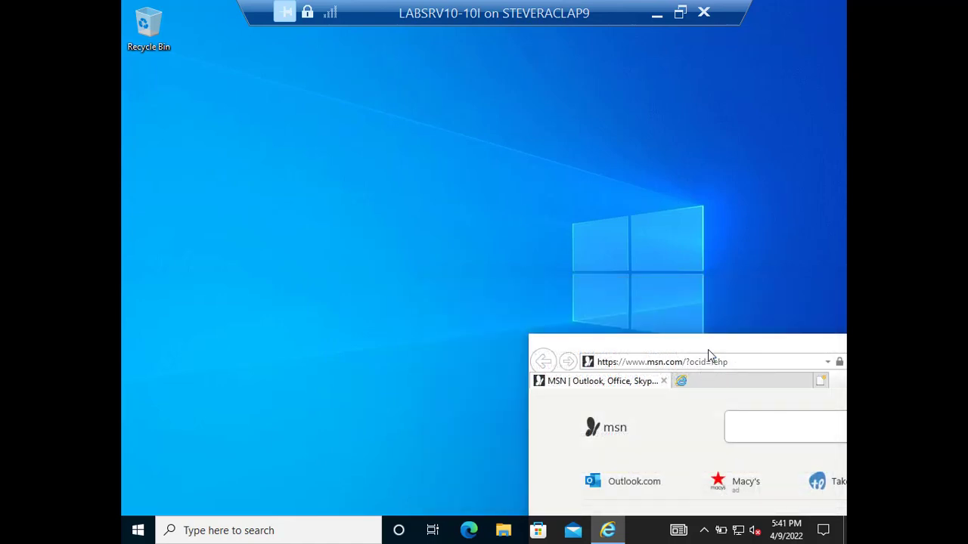
{"action": "left_click_drag", "start_coordinate": [709, 354], "coordinate": [289, 125]}
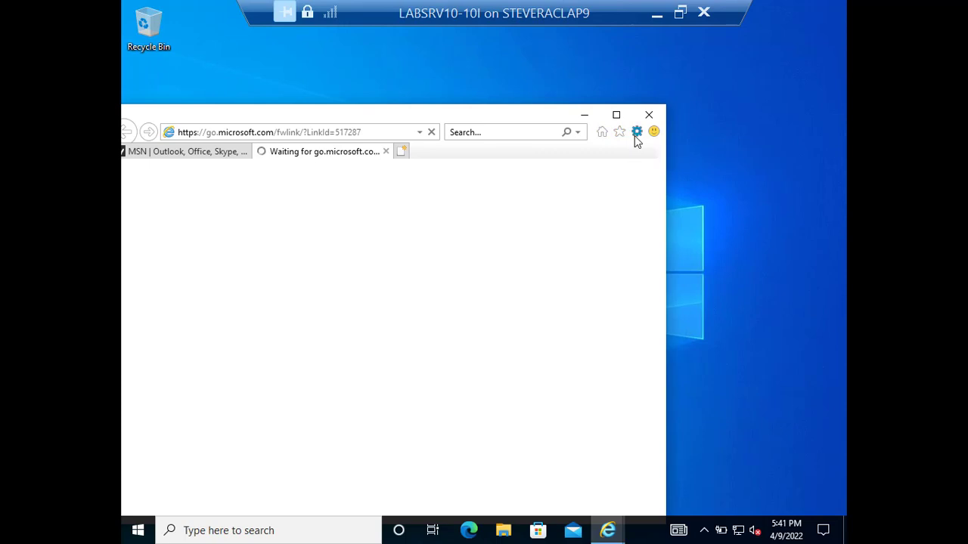
{"action": "left_click", "coordinate": [636, 133]}
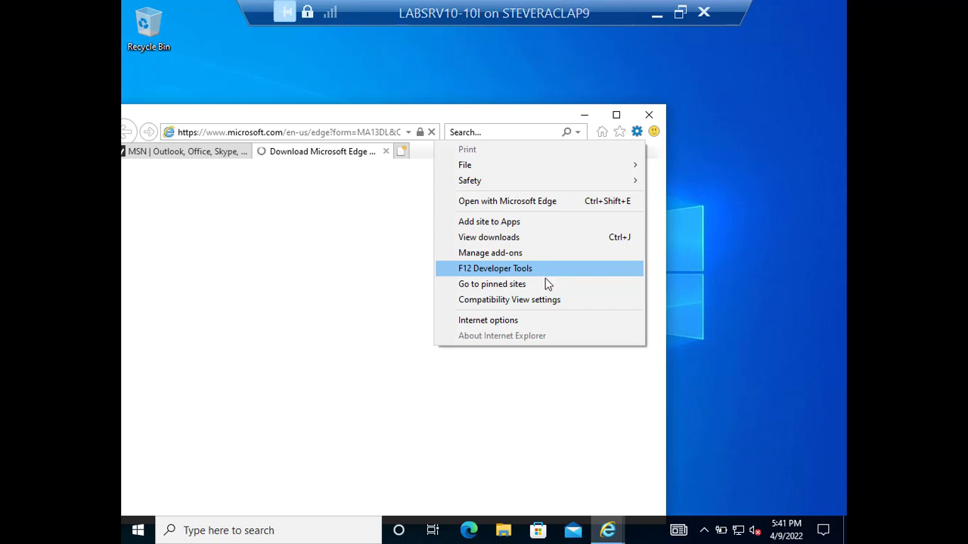
{"action": "left_click", "coordinate": [553, 321]}
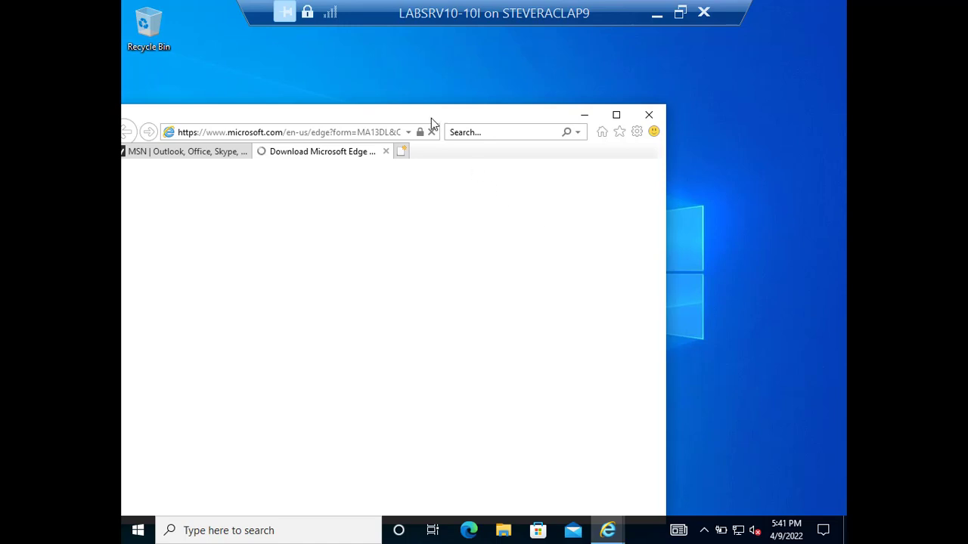
{"action": "left_click_drag", "start_coordinate": [431, 118], "coordinate": [523, 95]}
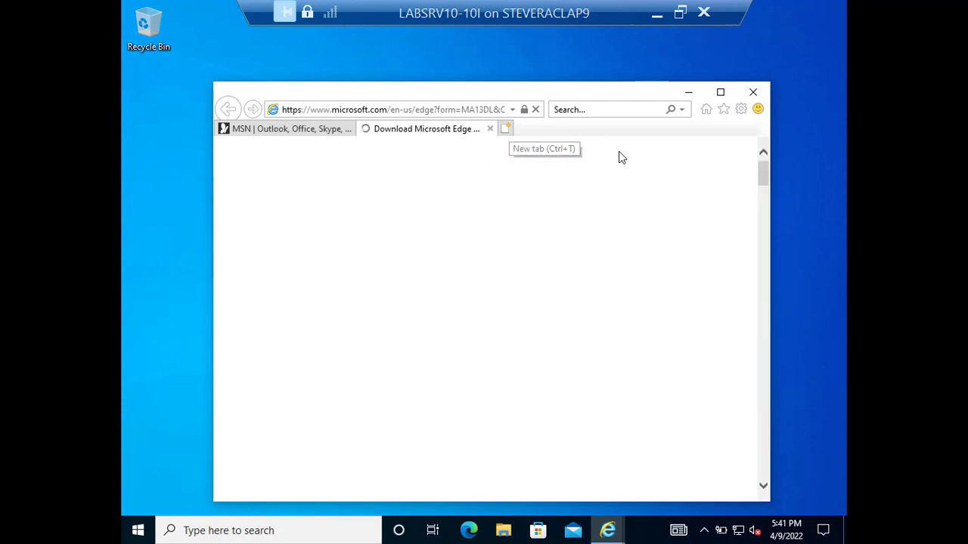
{"action": "key", "text": "alt+x"}
{"action": "key", "text": "o"}
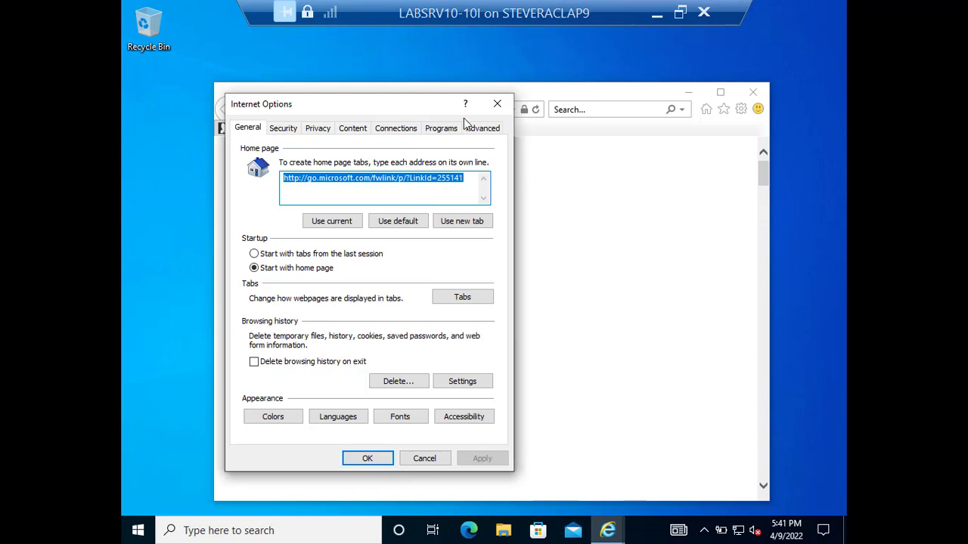
Review the Connections tab and LAN settings, cancelling out of both without changes.
{"action": "left_click", "coordinate": [400, 133]}
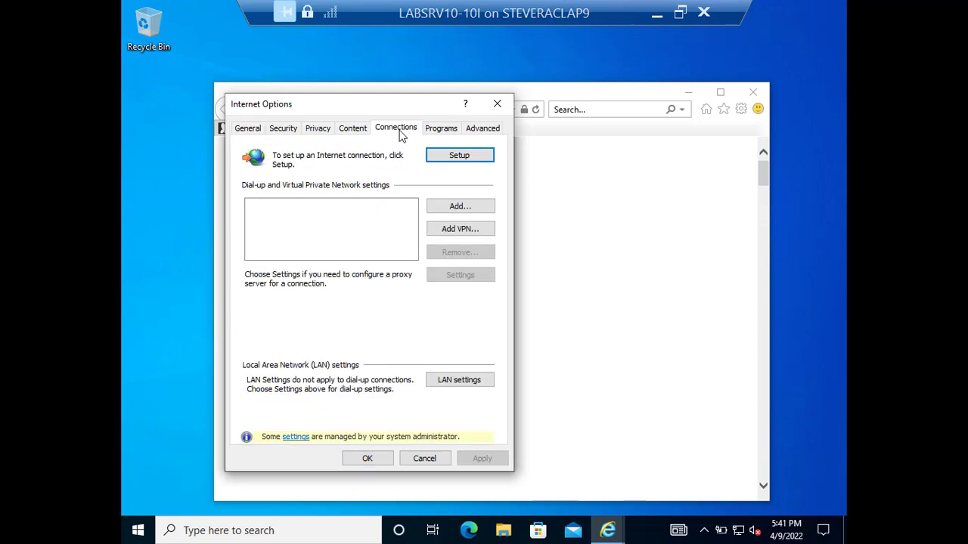
{"action": "left_click", "coordinate": [464, 383]}
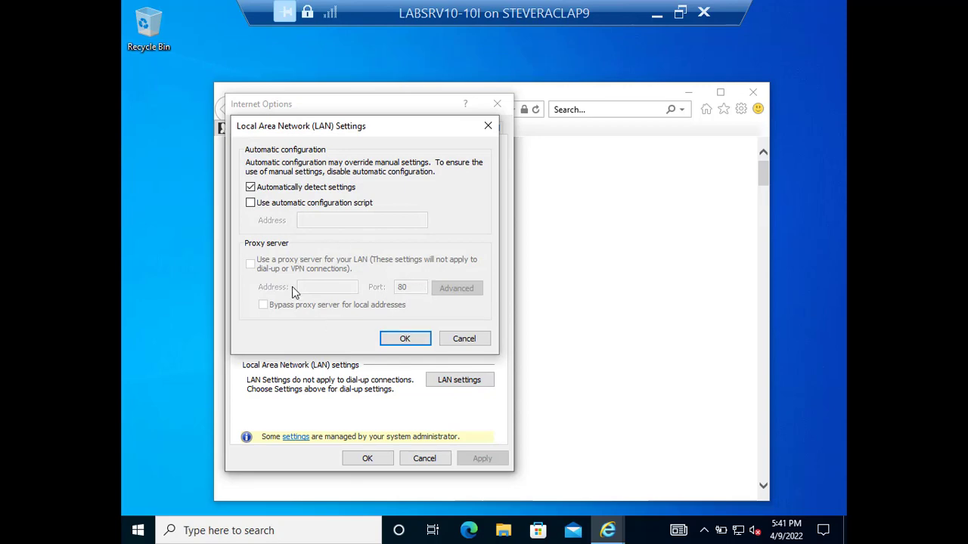
{"action": "left_click", "coordinate": [466, 341]}
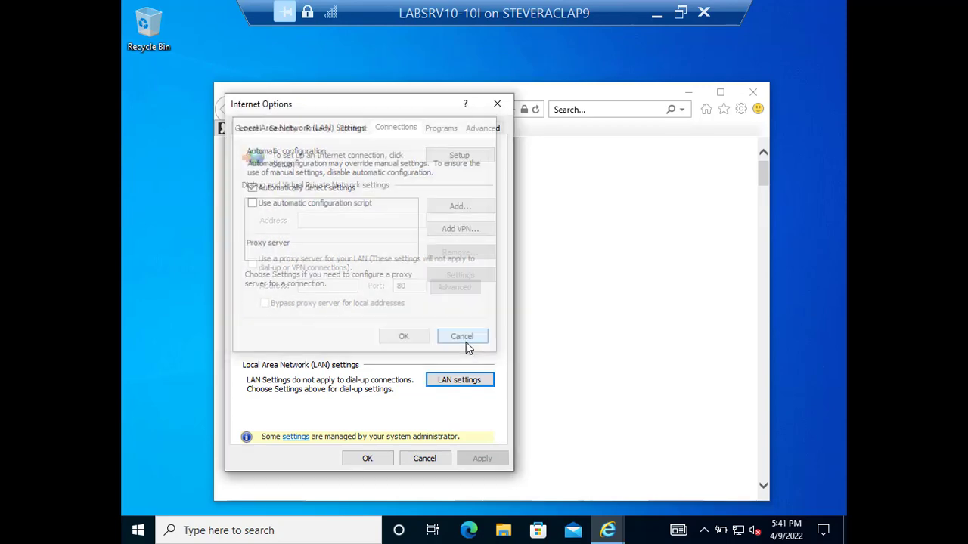
{"action": "left_click", "coordinate": [428, 459]}
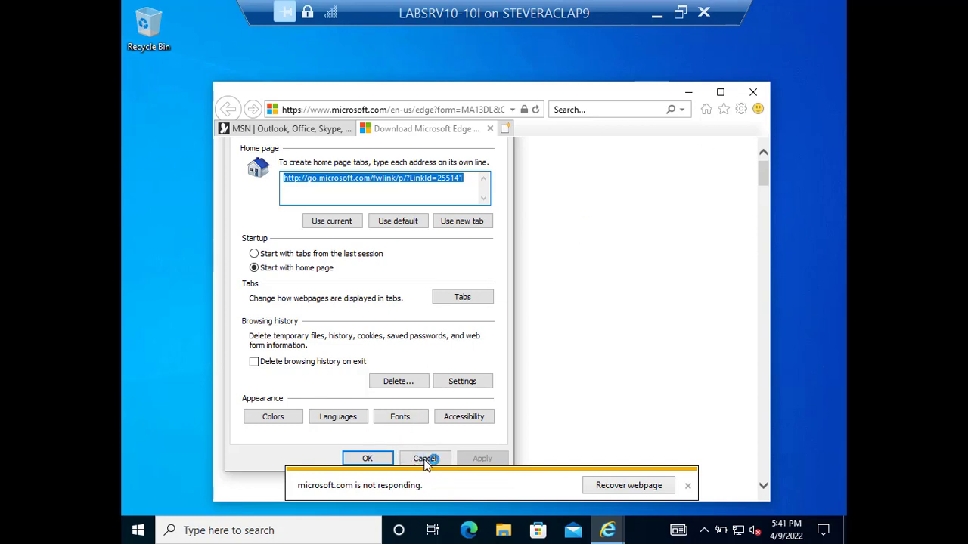
Close Internet Explorer with all tabs, close the VM connection, and advance to the iOS/iPadOS slide.
{"action": "left_click", "coordinate": [759, 92]}
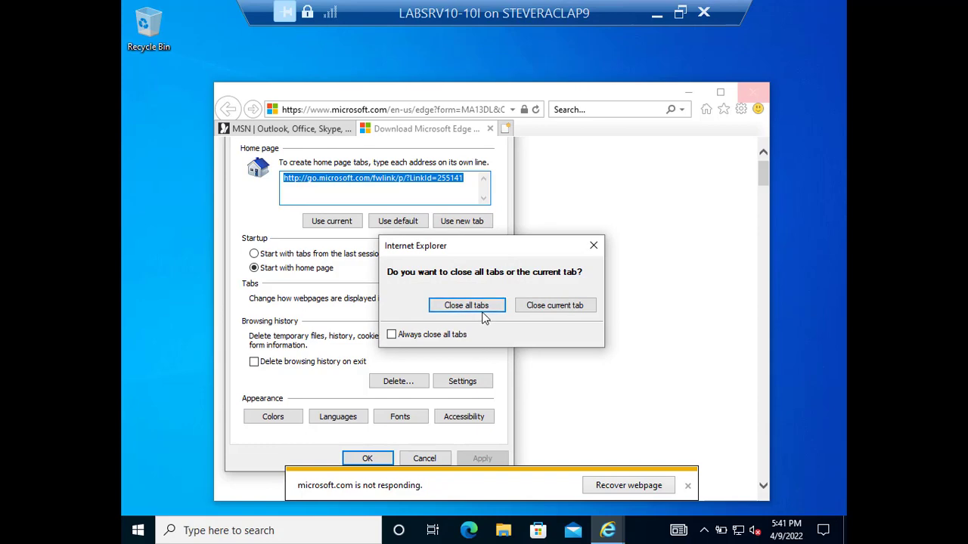
{"action": "left_click", "coordinate": [486, 307]}
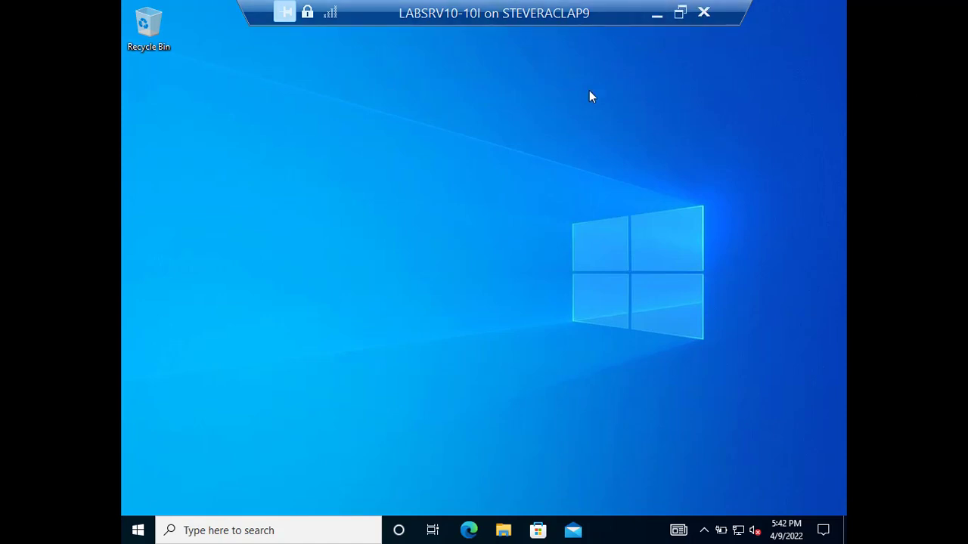
{"action": "left_click", "coordinate": [703, 13]}
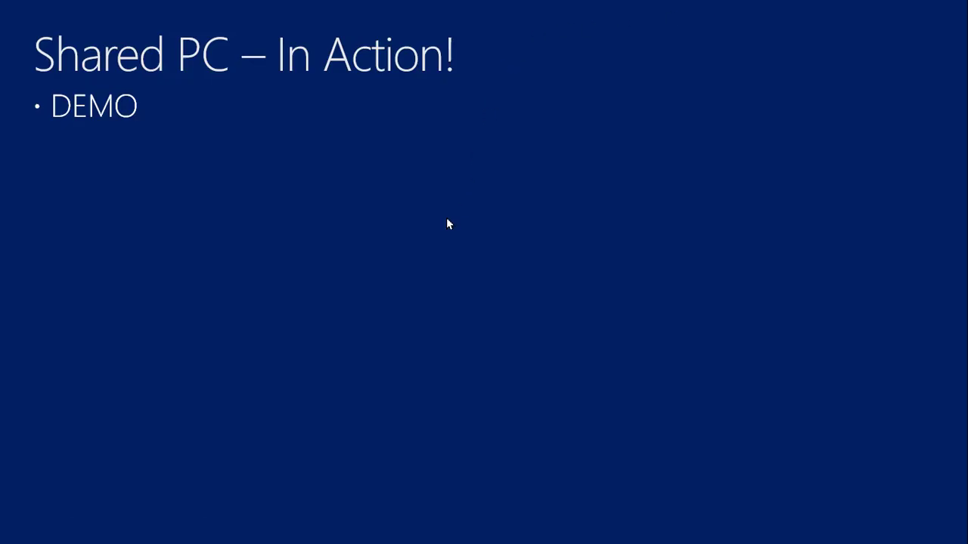
{"action": "left_click", "coordinate": [365, 317]}
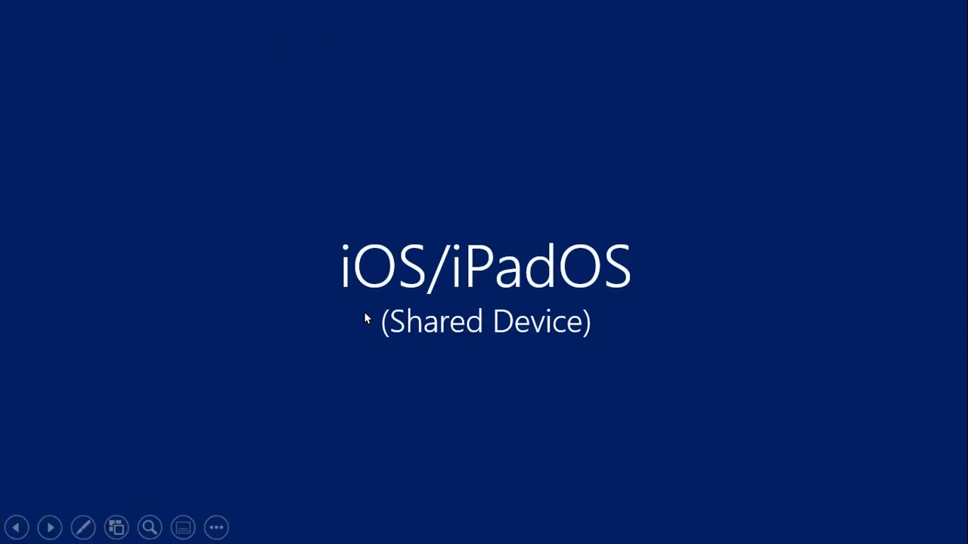
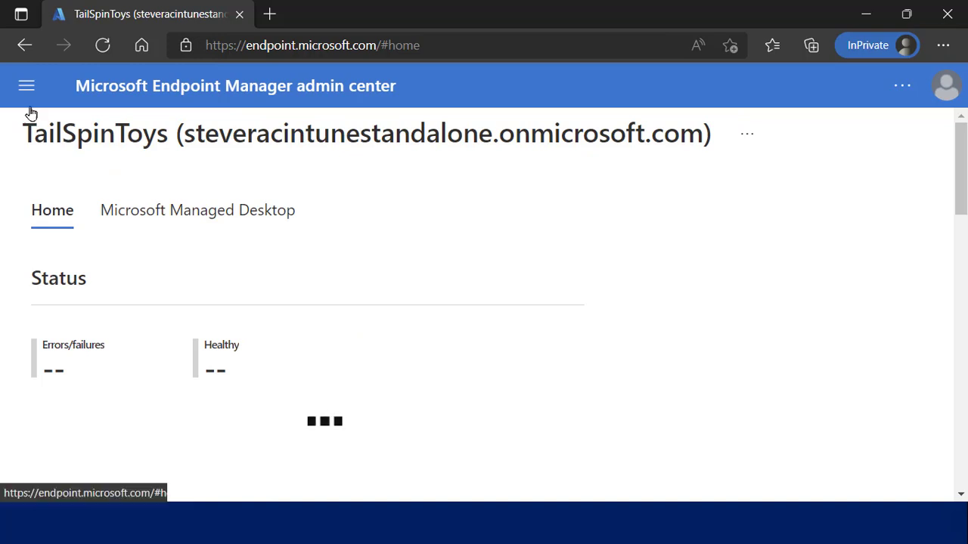
Go to Devices > iOS/iPadOS > Configuration profiles to list the four profiles, including DEMO - Shared Device mode.
{"action": "left_click", "coordinate": [25, 89]}
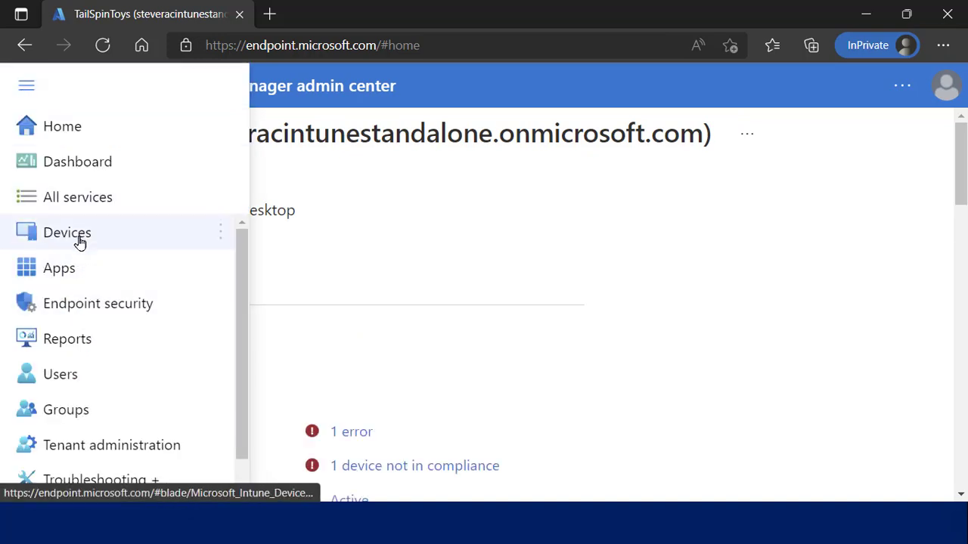
{"action": "left_click", "coordinate": [78, 237]}
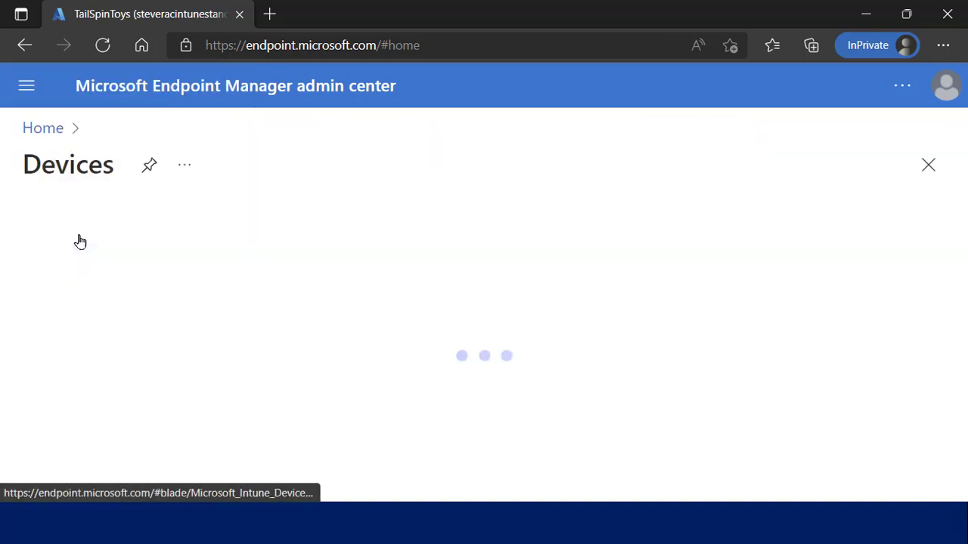
{"action": "left_click", "coordinate": [31, 92]}
{"action": "left_click", "coordinate": [110, 429]}
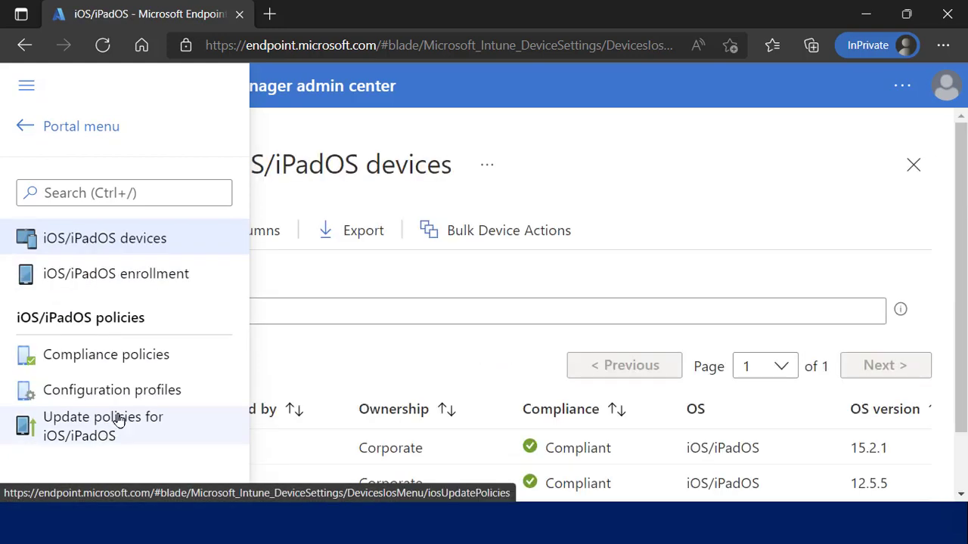
{"action": "left_click", "coordinate": [143, 395]}
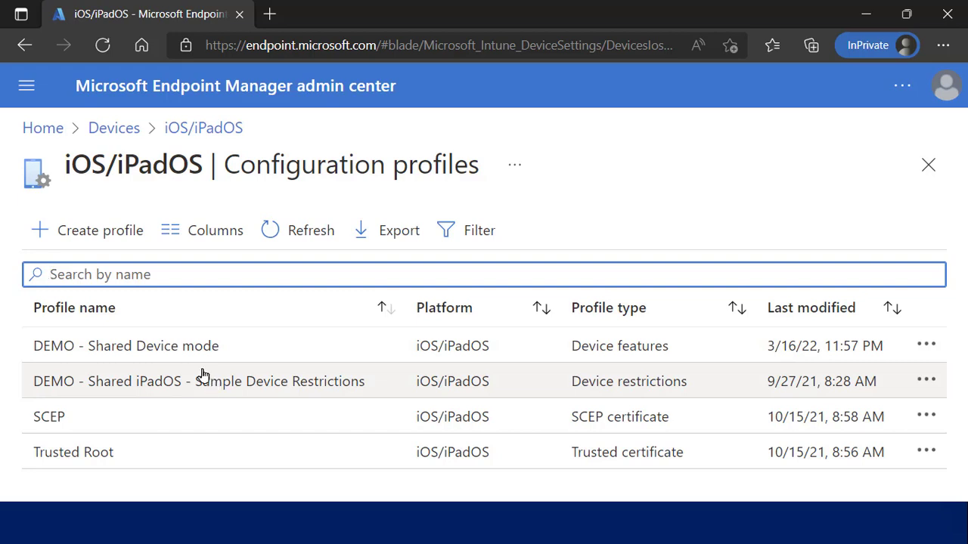
Open the DEMO - Shared Device mode profile and scroll down to its configuration settings.
{"action": "left_click", "coordinate": [194, 356]}
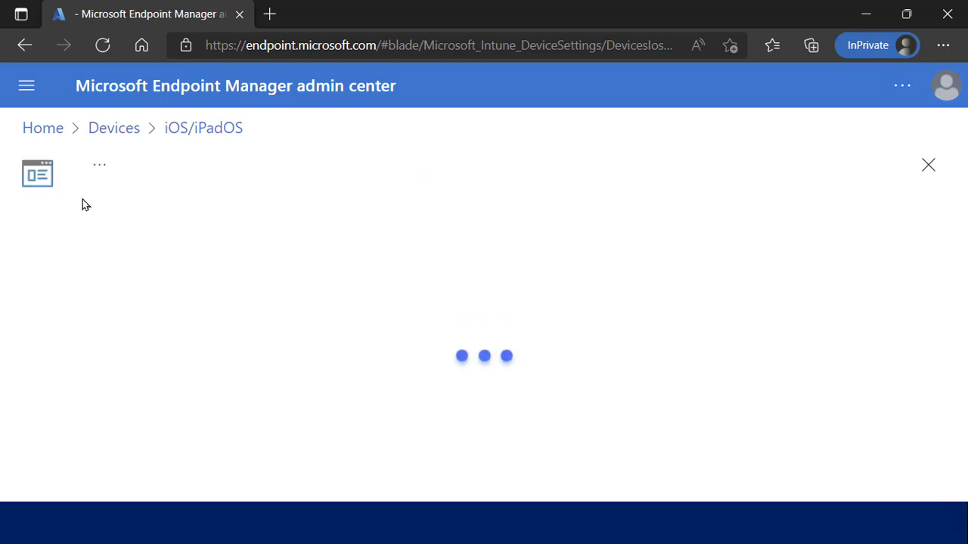
{"action": "left_click", "coordinate": [27, 87]}
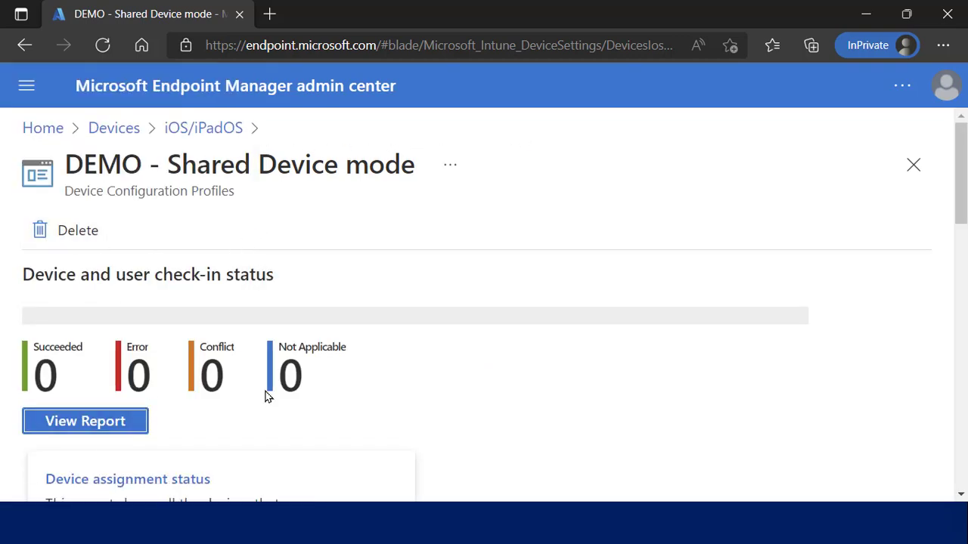
{"action": "left_click", "coordinate": [31, 90]}
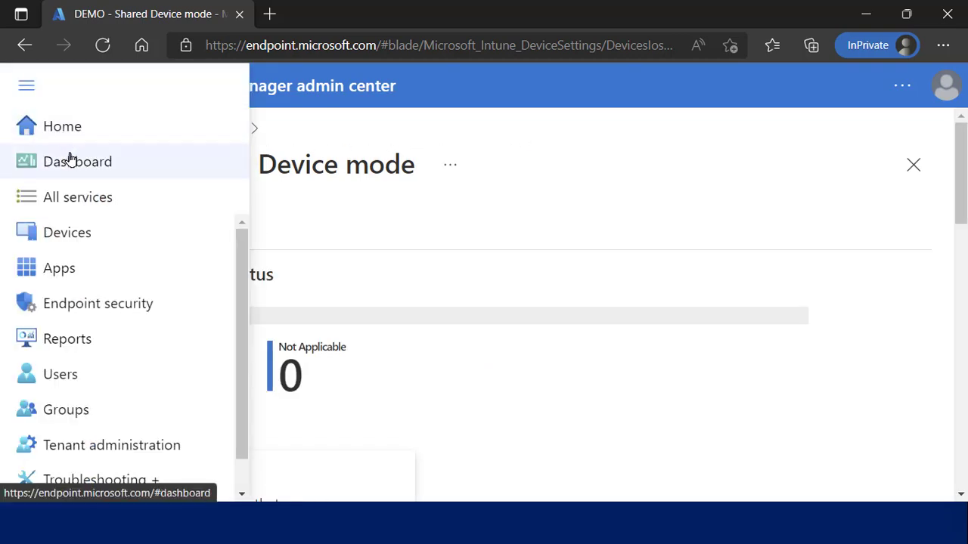
{"action": "left_click", "coordinate": [307, 212]}
{"action": "scroll", "coordinate": [306, 211], "scroll_direction": "down", "scroll_amount": 6}
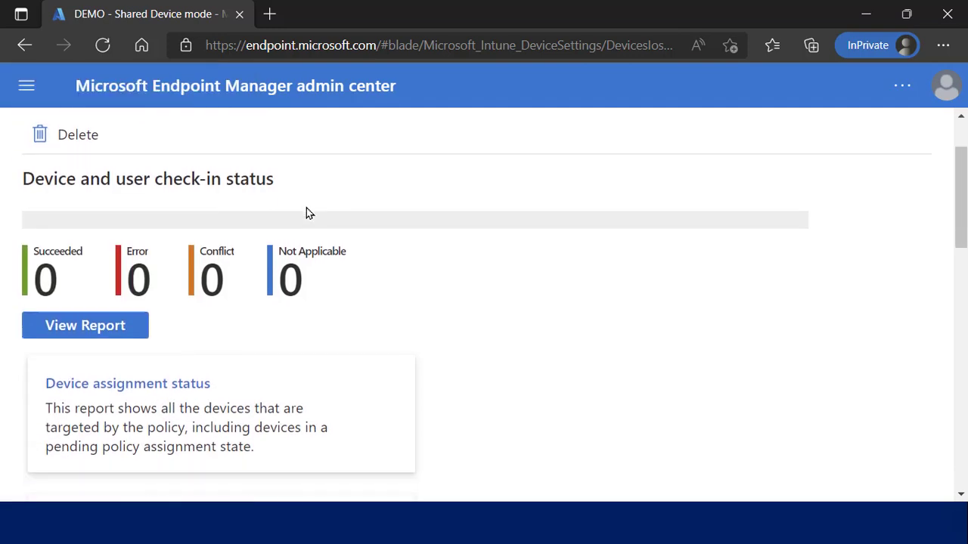
{"action": "scroll", "coordinate": [306, 211], "scroll_direction": "down", "scroll_amount": 7}
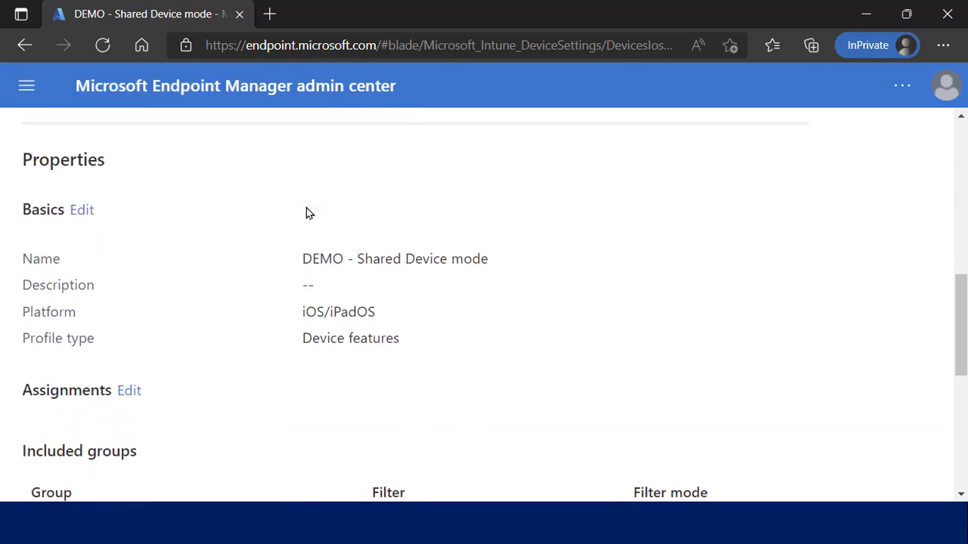
{"action": "scroll", "coordinate": [307, 213], "scroll_direction": "down", "scroll_amount": 1}
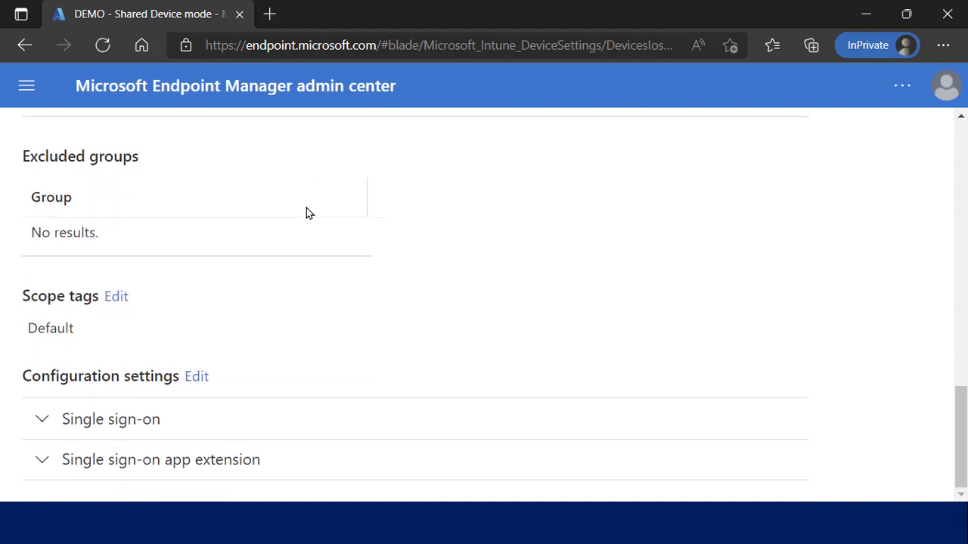
Expand Single sign-on and its app extension to verify Microsoft Azure AD with shared device mode, then close.
{"action": "left_click", "coordinate": [45, 420]}
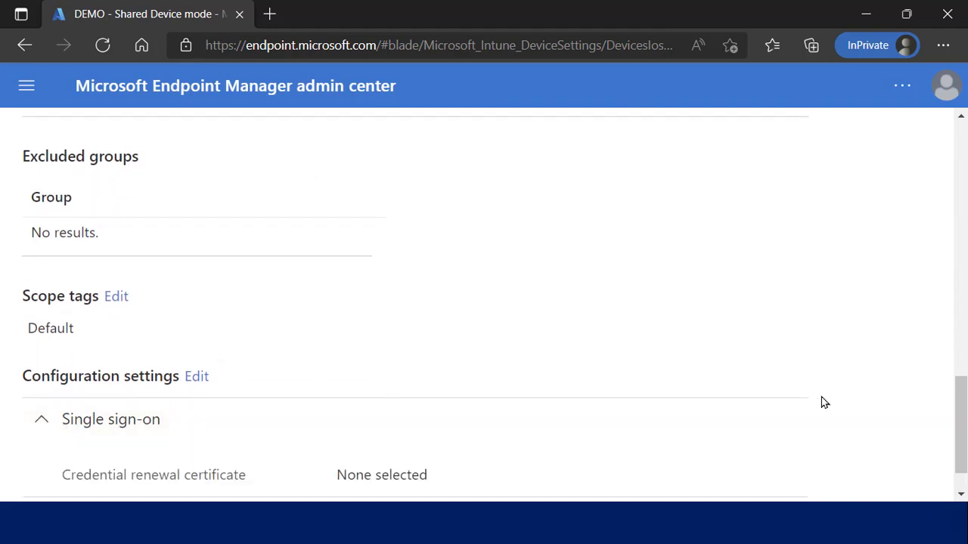
{"action": "scroll", "coordinate": [959, 404], "scroll_direction": "down", "scroll_amount": 1}
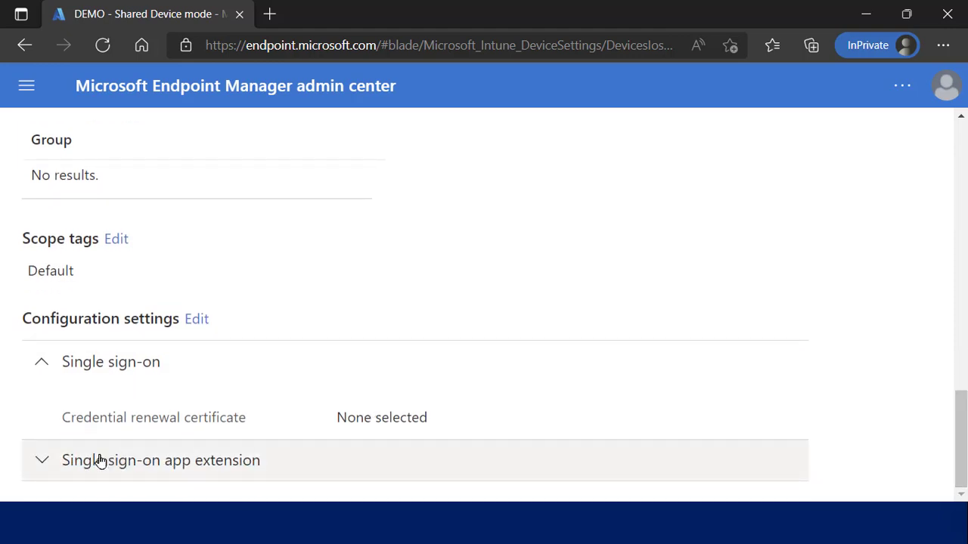
{"action": "left_click", "coordinate": [43, 460]}
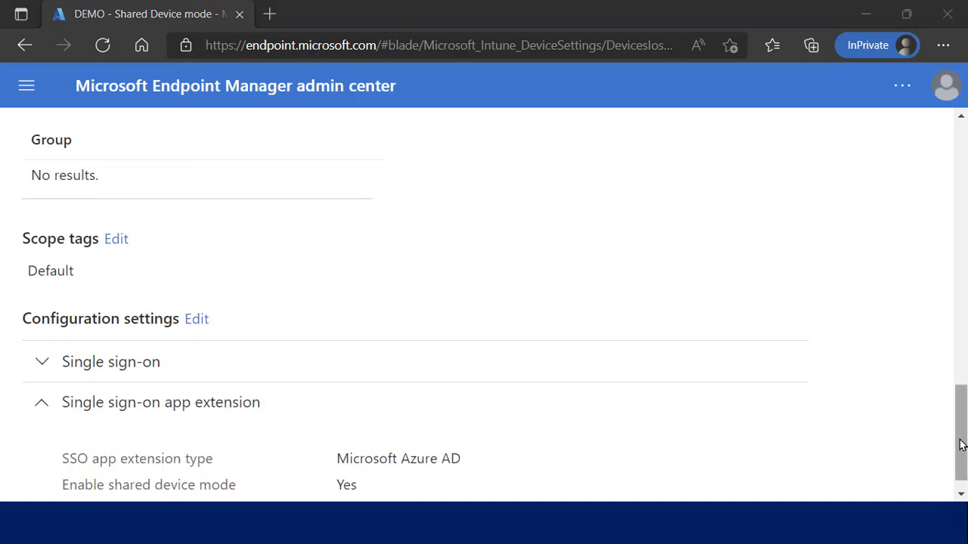
{"action": "left_click_drag", "start_coordinate": [962, 437], "coordinate": [961, 444]}
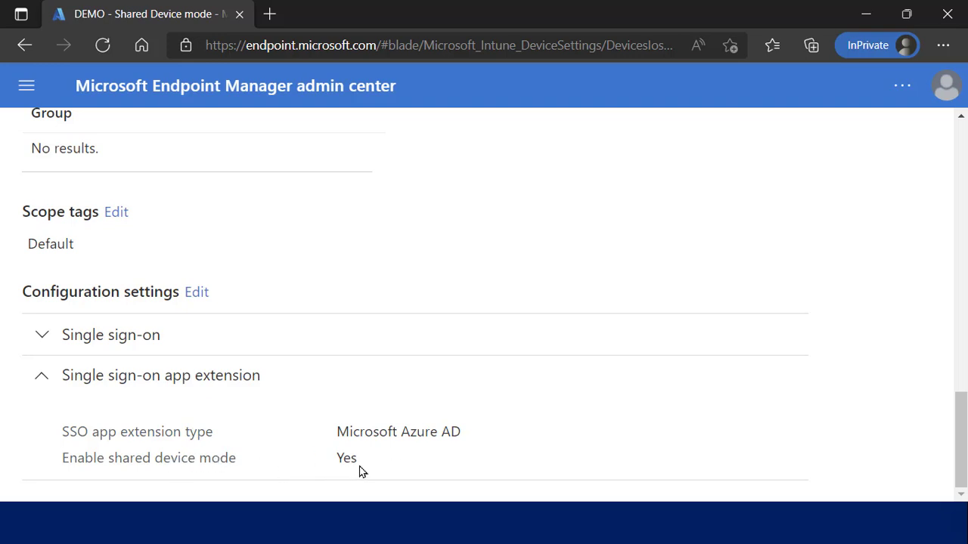
{"action": "left_click_drag", "start_coordinate": [960, 423], "coordinate": [945, 136]}
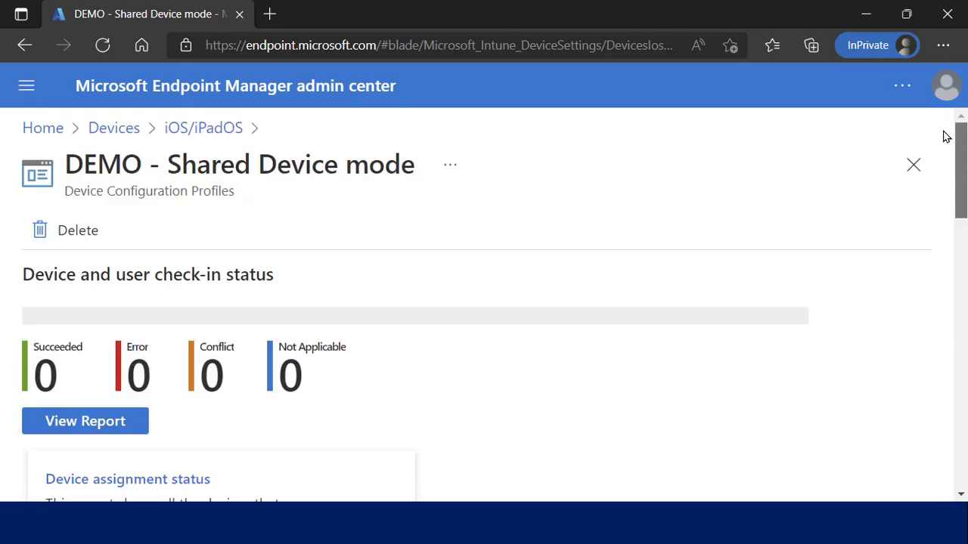
{"action": "left_click", "coordinate": [913, 168]}
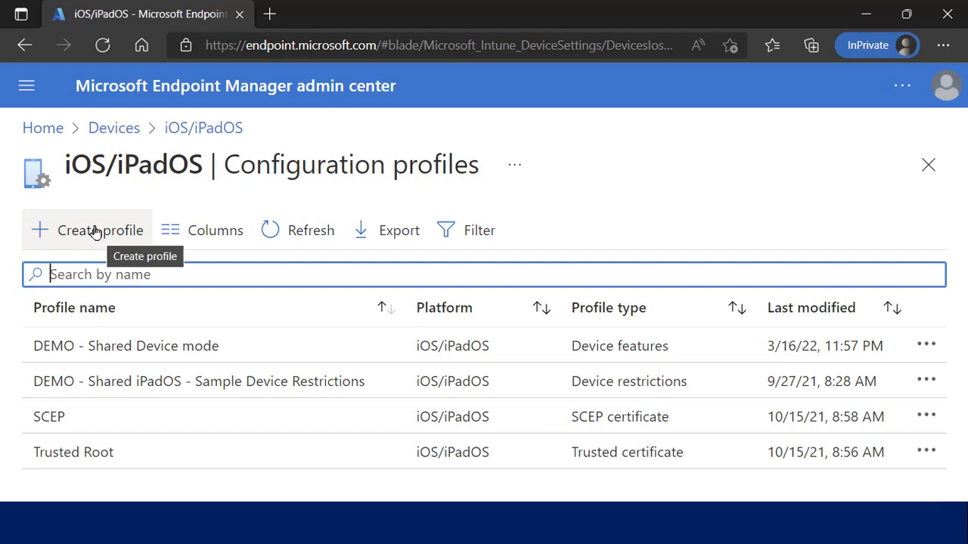
Create a new iOS/iPadOS profile of type Device features.
{"action": "left_click", "coordinate": [96, 231]}
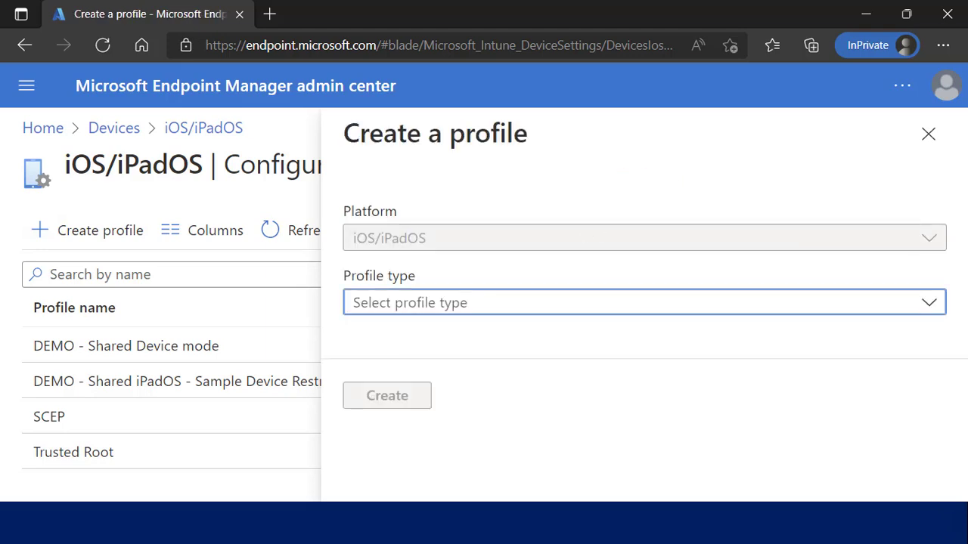
{"action": "left_click", "coordinate": [633, 304]}
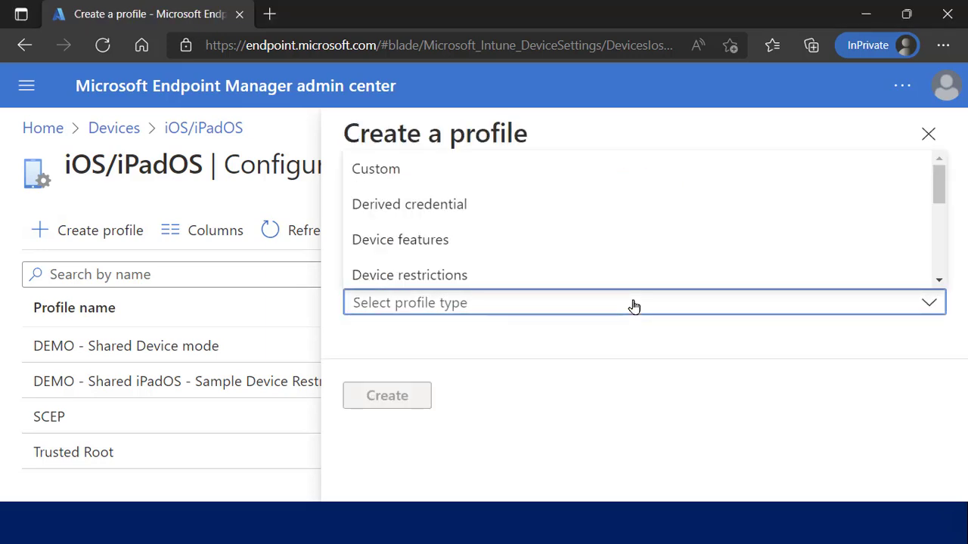
{"action": "left_click", "coordinate": [569, 236]}
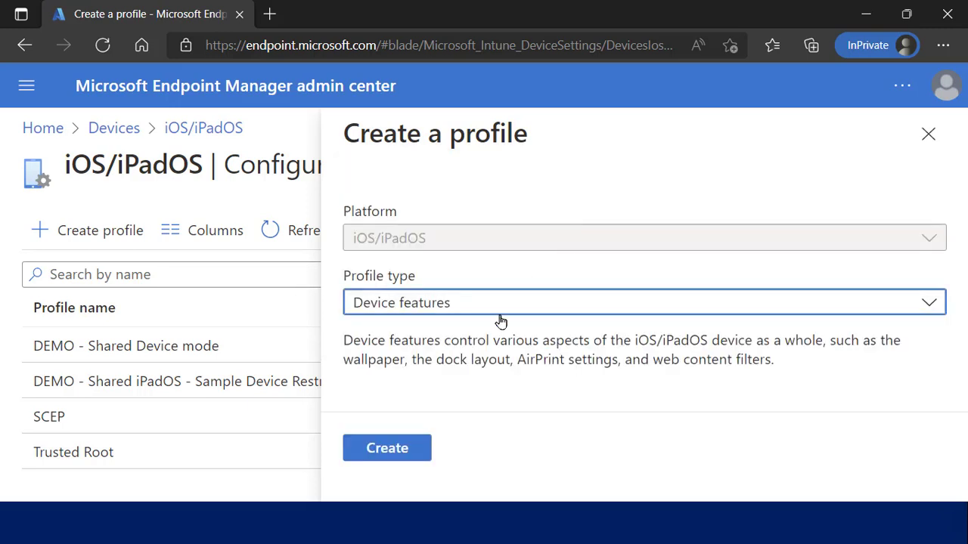
{"action": "left_click", "coordinate": [409, 452]}
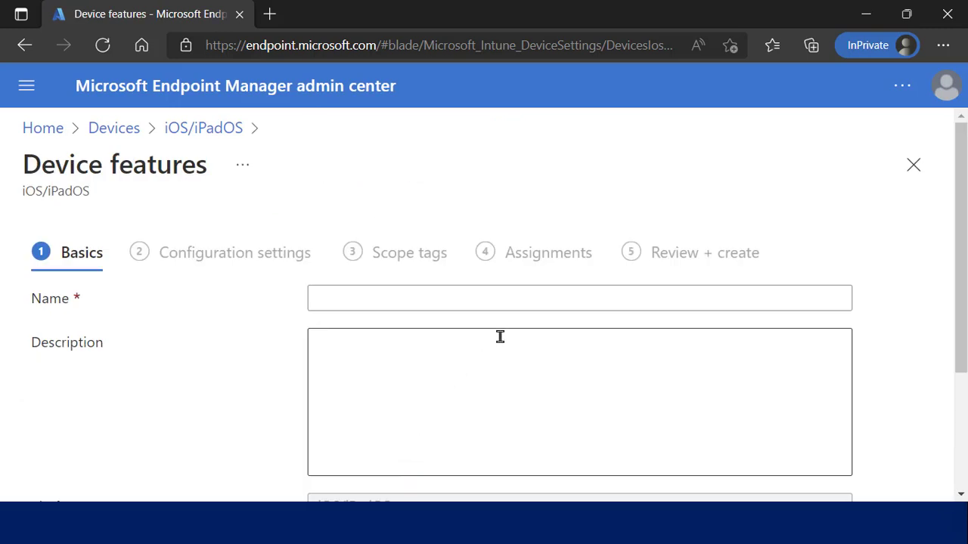
Name the profile 'dsflsdfjlksj' and continue to Configuration settings.
{"action": "left_click", "coordinate": [513, 297]}
{"action": "type", "text": "dsflsdfjlksj"}
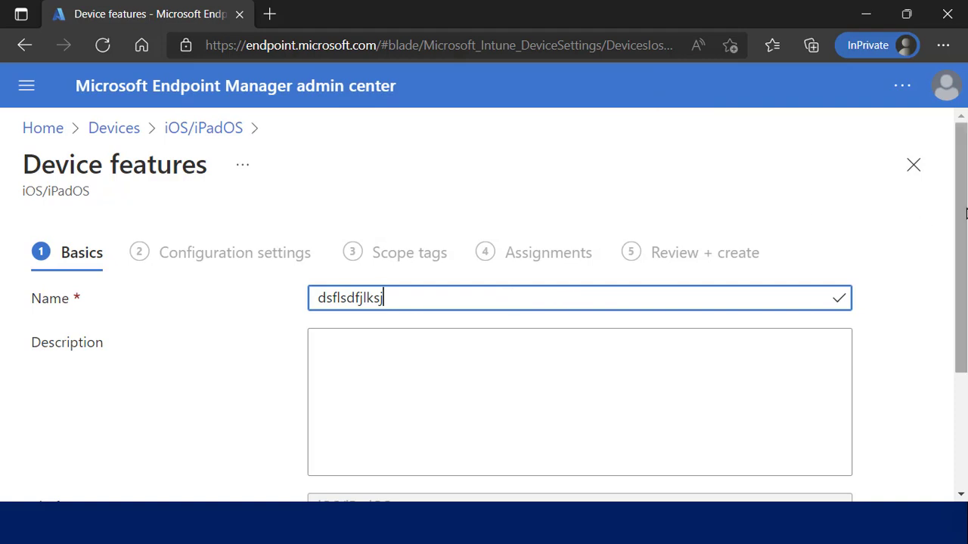
{"action": "scroll", "coordinate": [963, 216], "scroll_direction": "down", "scroll_amount": 3}
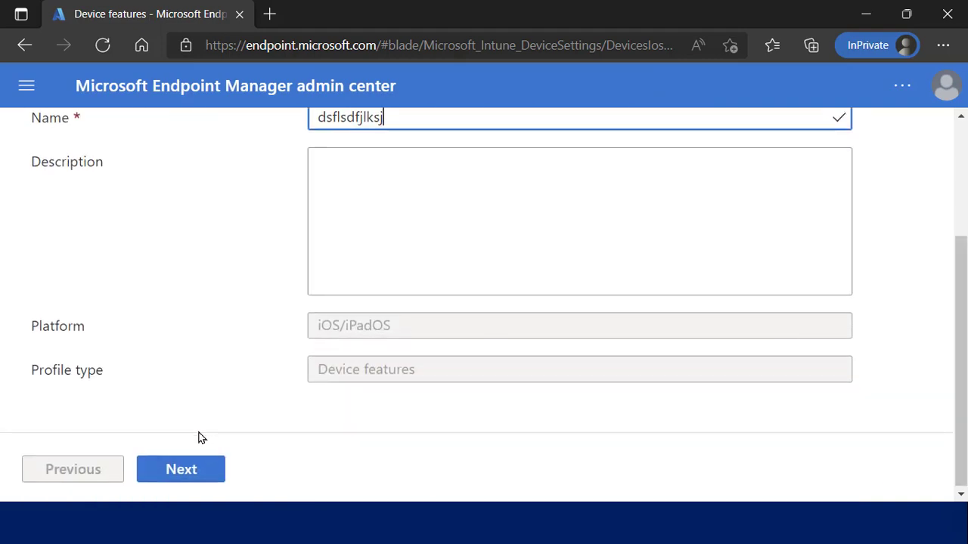
{"action": "left_click", "coordinate": [190, 468]}
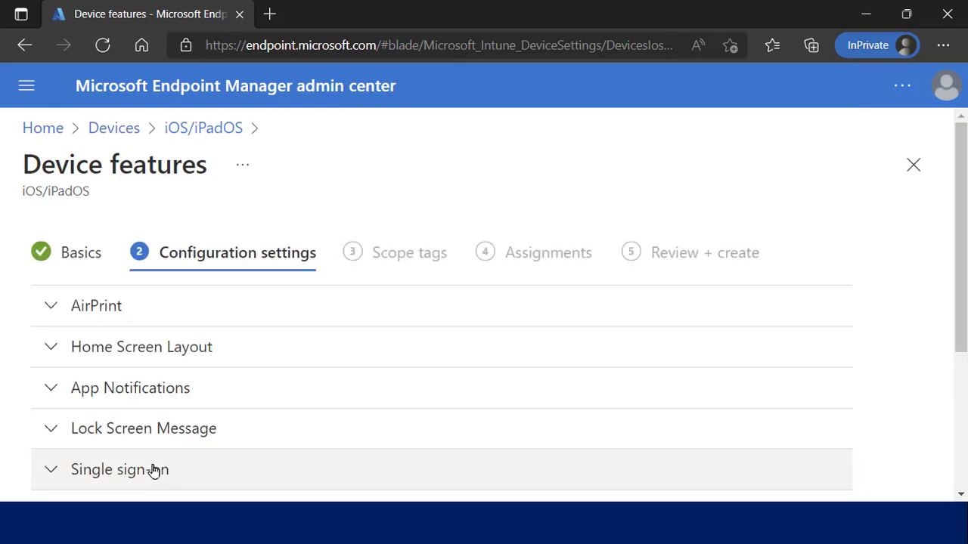
Expand Single sign-on app extension and set the SSO app extension type to Microsoft Azure AD.
{"action": "left_click_drag", "start_coordinate": [961, 179], "coordinate": [961, 293]}
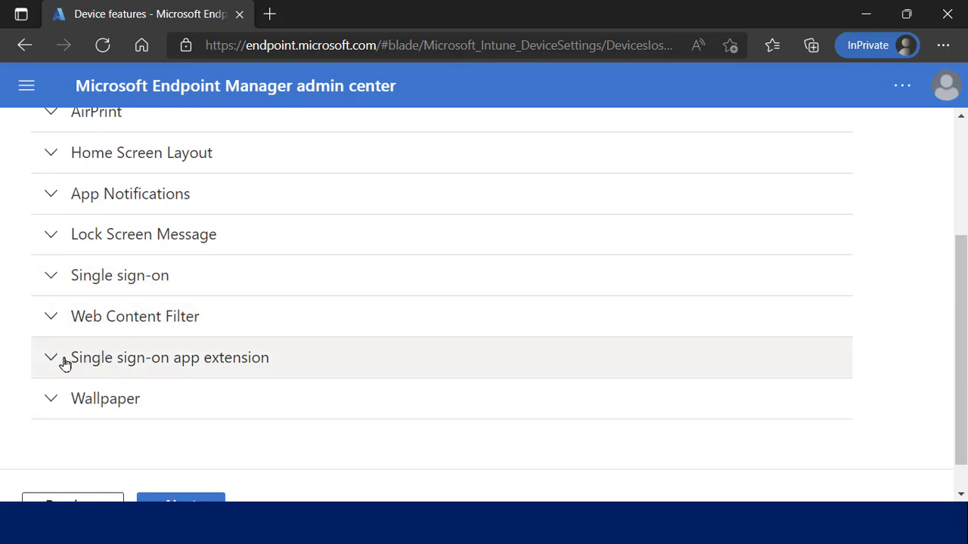
{"action": "left_click", "coordinate": [49, 361]}
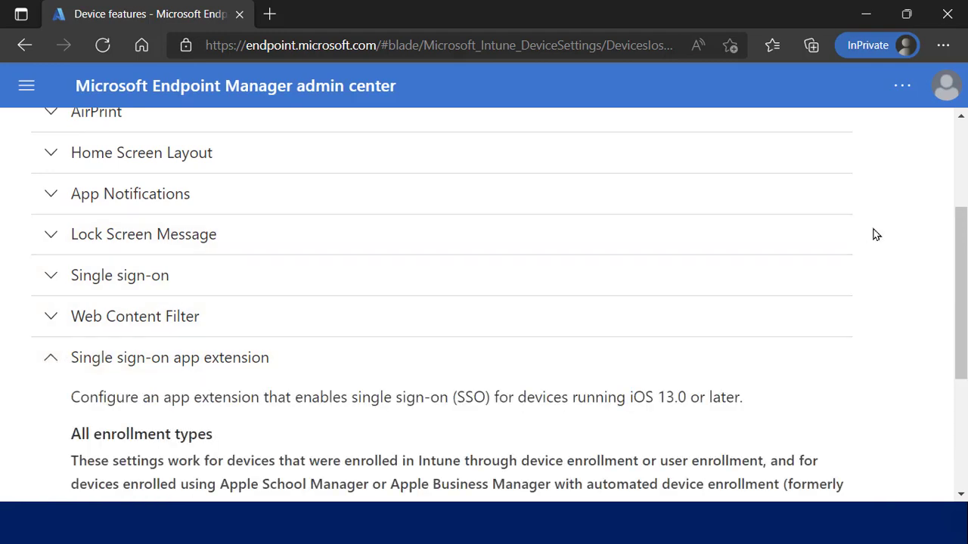
{"action": "left_click_drag", "start_coordinate": [961, 236], "coordinate": [960, 346]}
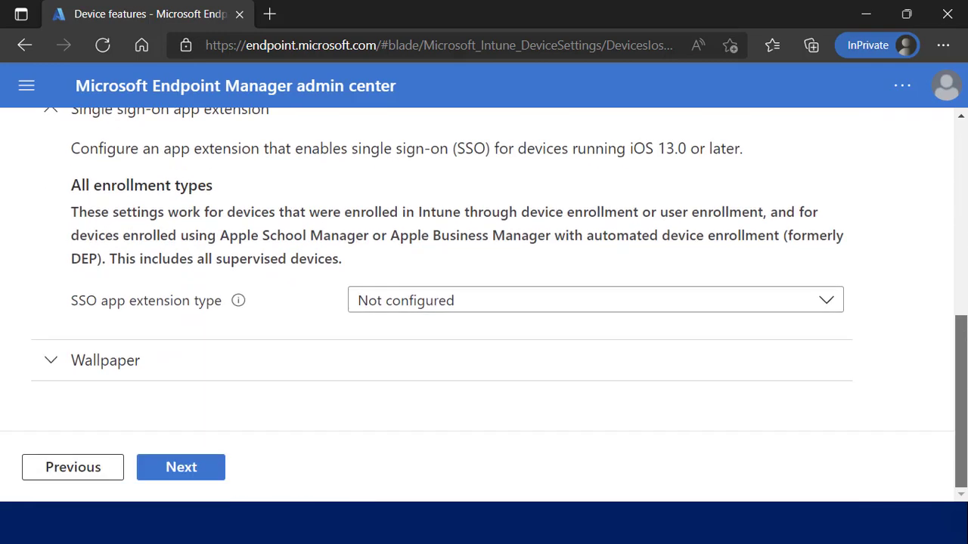
{"action": "left_click", "coordinate": [416, 303]}
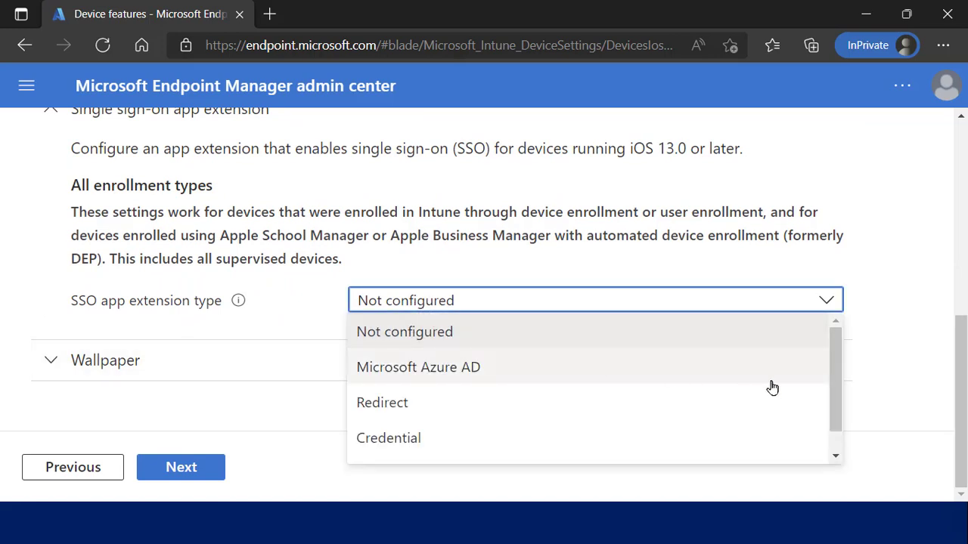
{"action": "left_click_drag", "start_coordinate": [834, 387], "coordinate": [839, 439]}
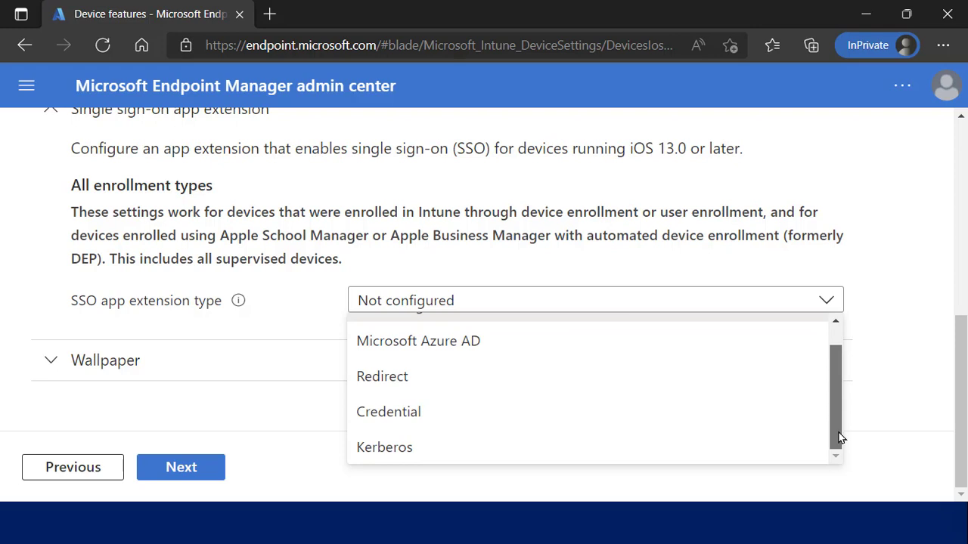
{"action": "left_click", "coordinate": [609, 343]}
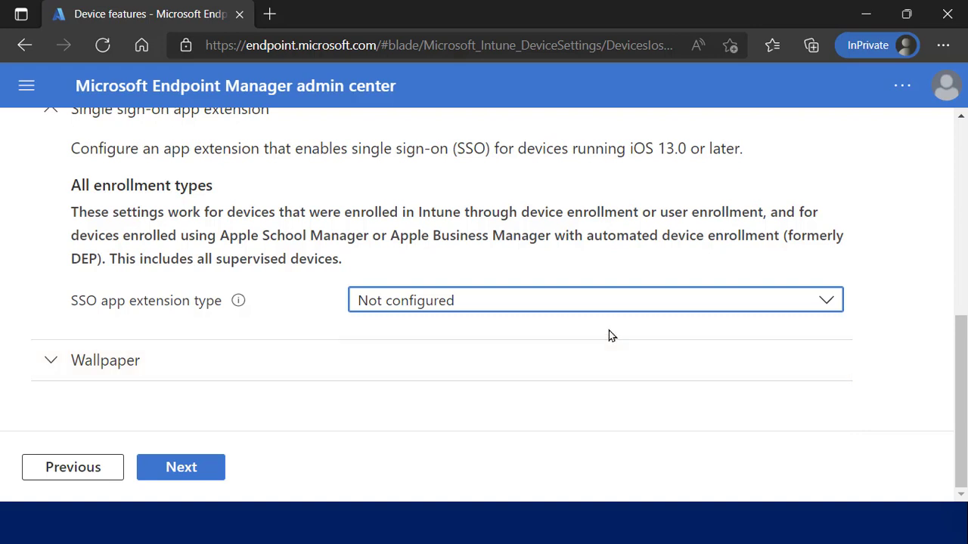
{"action": "left_click", "coordinate": [605, 312]}
{"action": "left_click", "coordinate": [565, 360]}
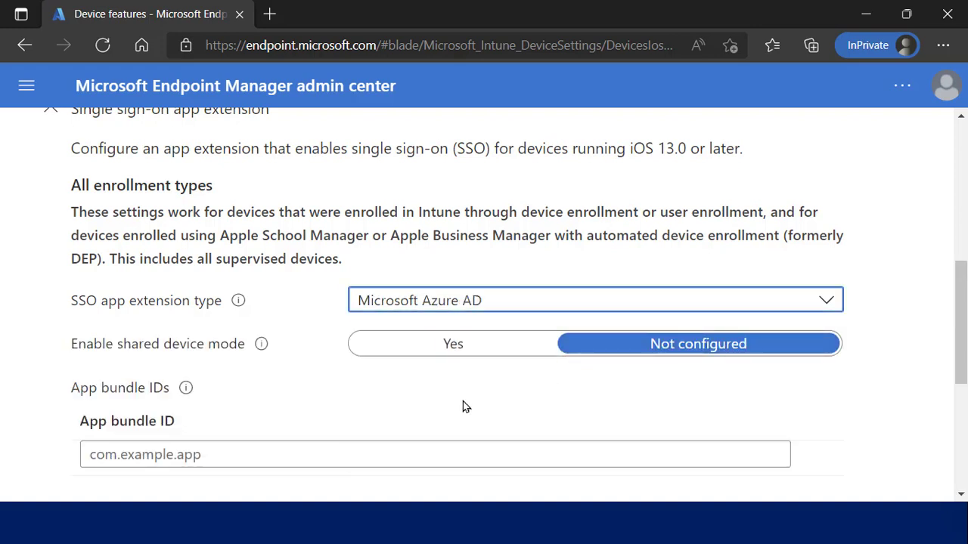
{"action": "left_click", "coordinate": [499, 306]}
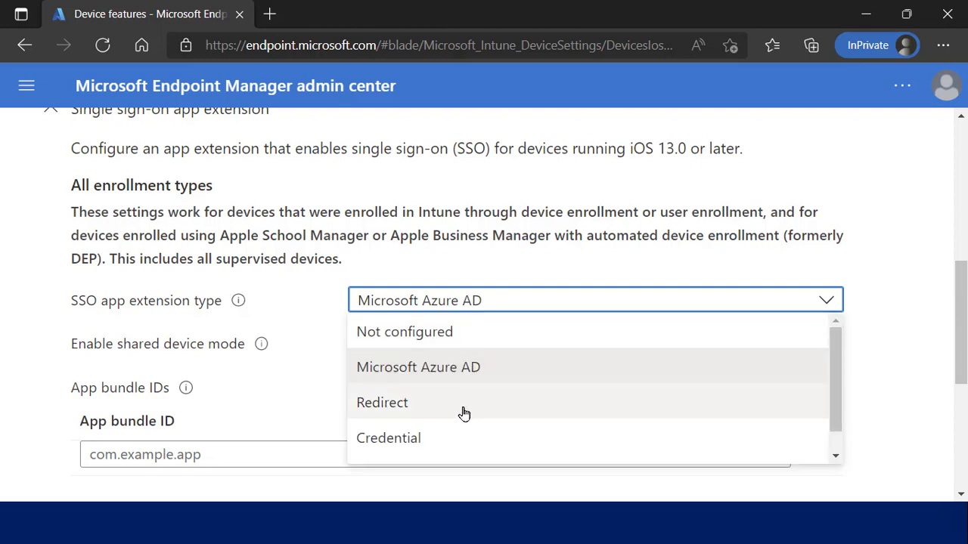
{"action": "key", "text": "Escape"}
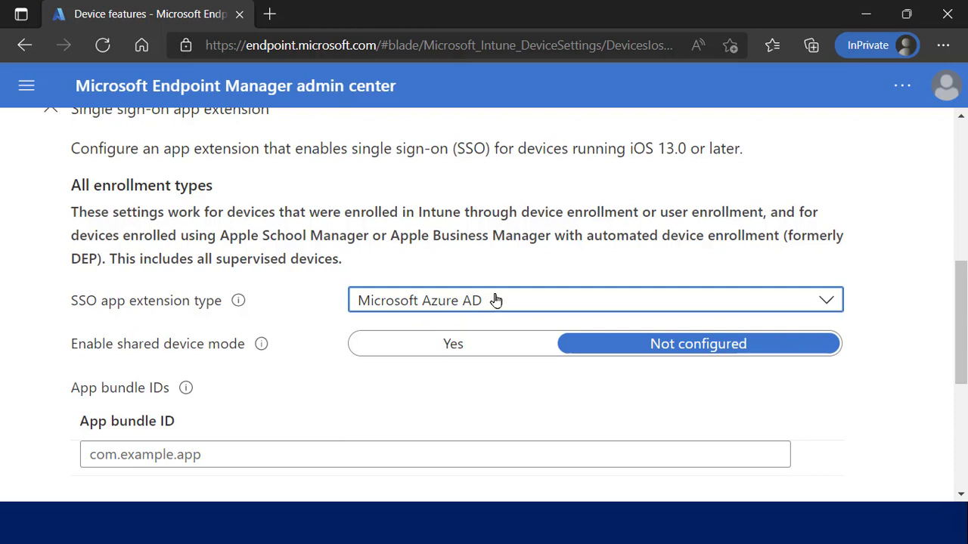
Switch the SSO app extension type to Redirect, then back to Microsoft Azure AD.
{"action": "left_click", "coordinate": [494, 303]}
{"action": "left_click", "coordinate": [474, 401]}
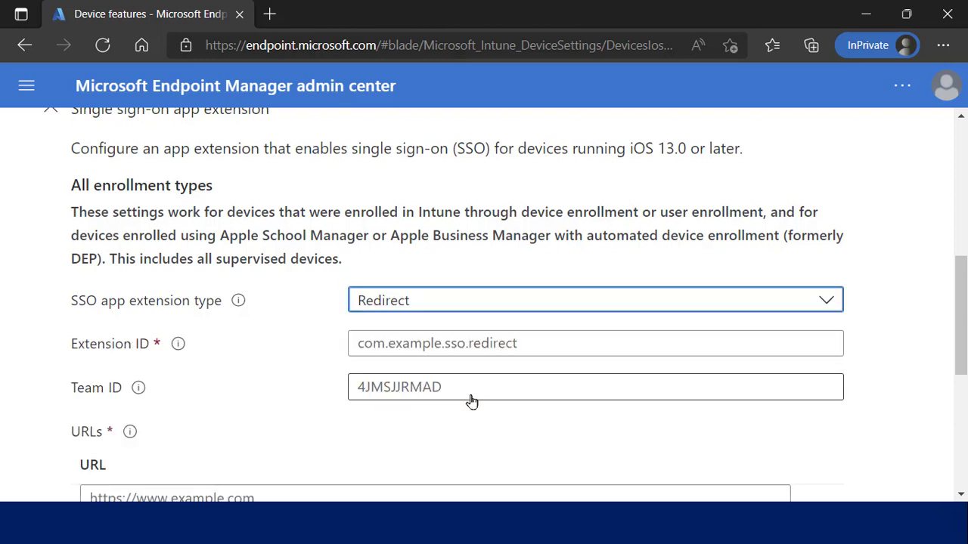
{"action": "left_click", "coordinate": [495, 306]}
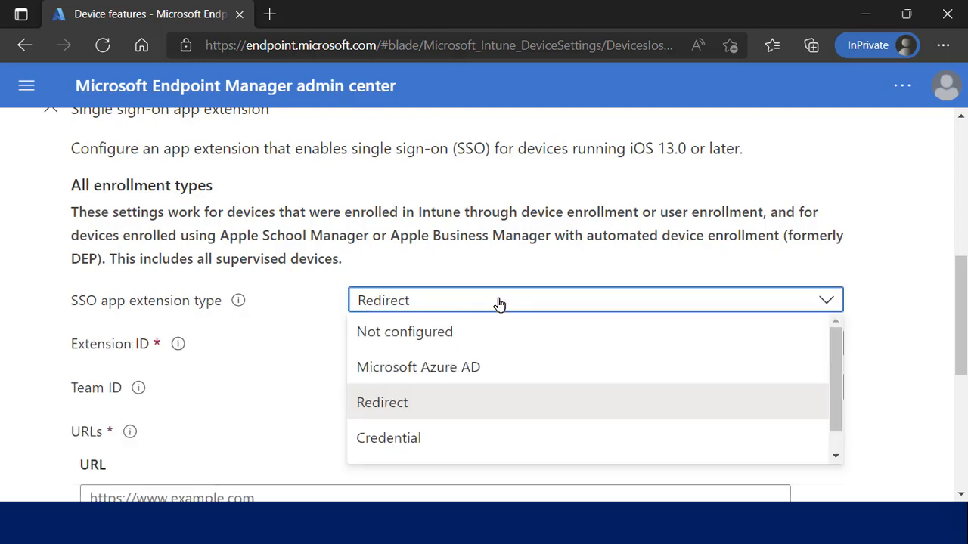
{"action": "left_click", "coordinate": [480, 374]}
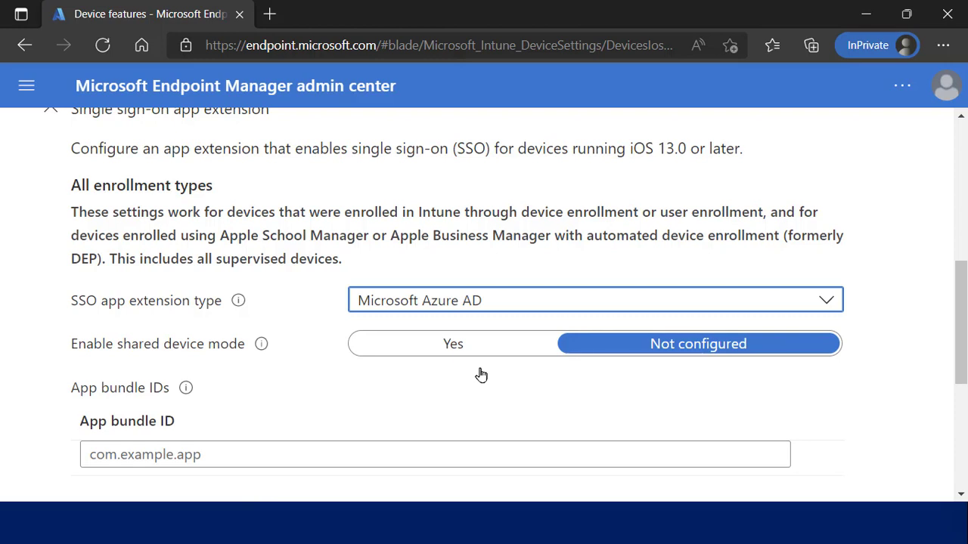
{"action": "left_click", "coordinate": [507, 310]}
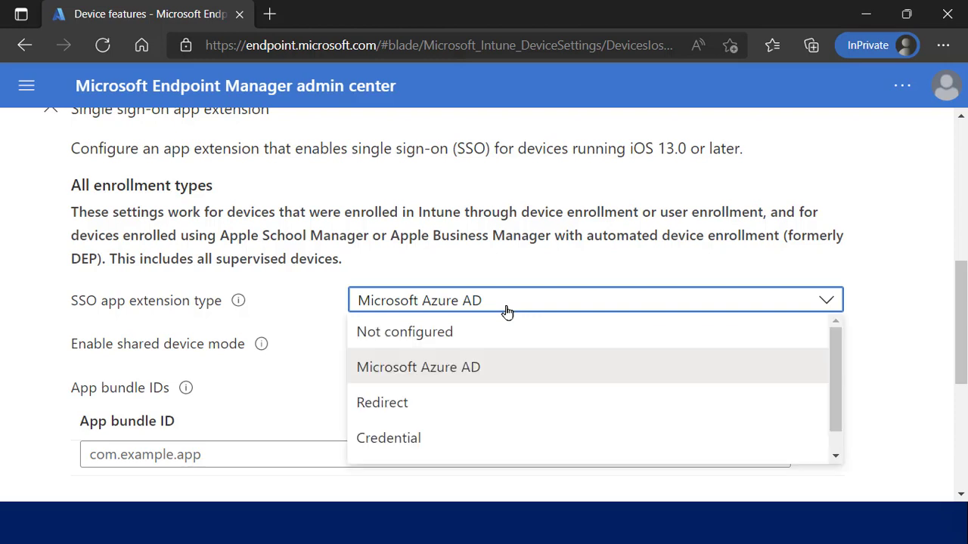
{"action": "left_click", "coordinate": [562, 459]}
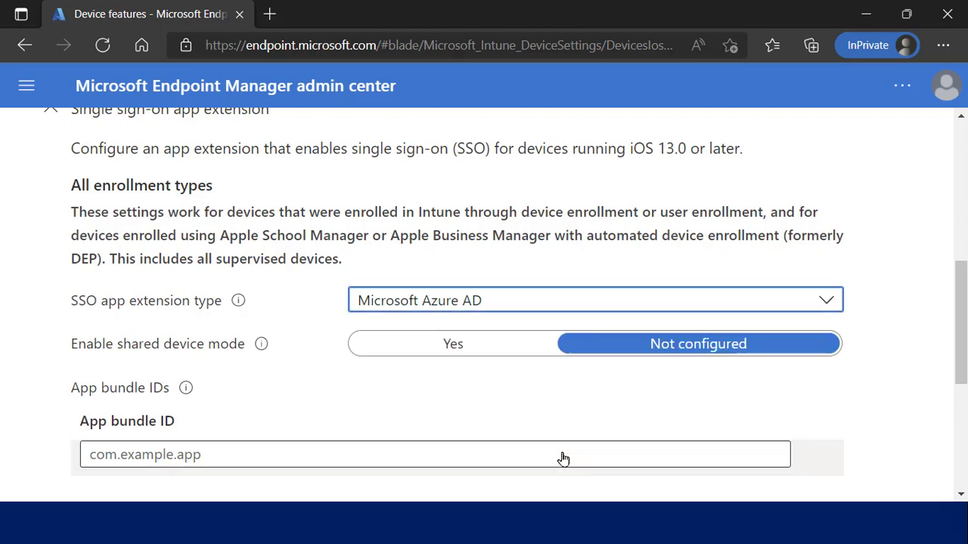
Change the SSO type to Credential, then Kerberos, and scroll through its Realm and Domains settings.
{"action": "left_click", "coordinate": [534, 303]}
{"action": "left_click", "coordinate": [491, 431]}
{"action": "left_click", "coordinate": [488, 438]}
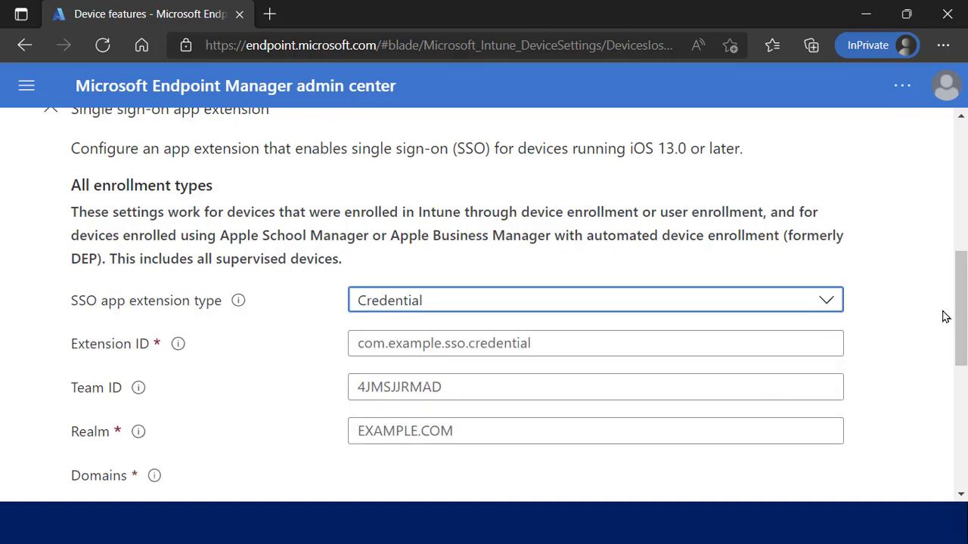
{"action": "mouse_move", "coordinate": [961, 306]}
{"action": "left_mouse_down"}
{"action": "mouse_move", "coordinate": [961, 417]}
{"action": "mouse_move", "coordinate": [961, 299]}
{"action": "left_mouse_up"}
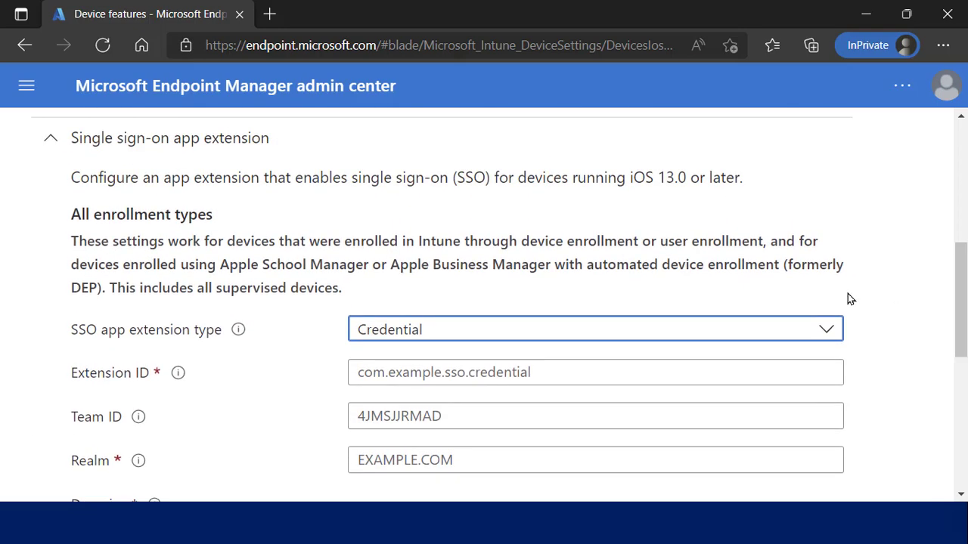
{"action": "left_click", "coordinate": [626, 344]}
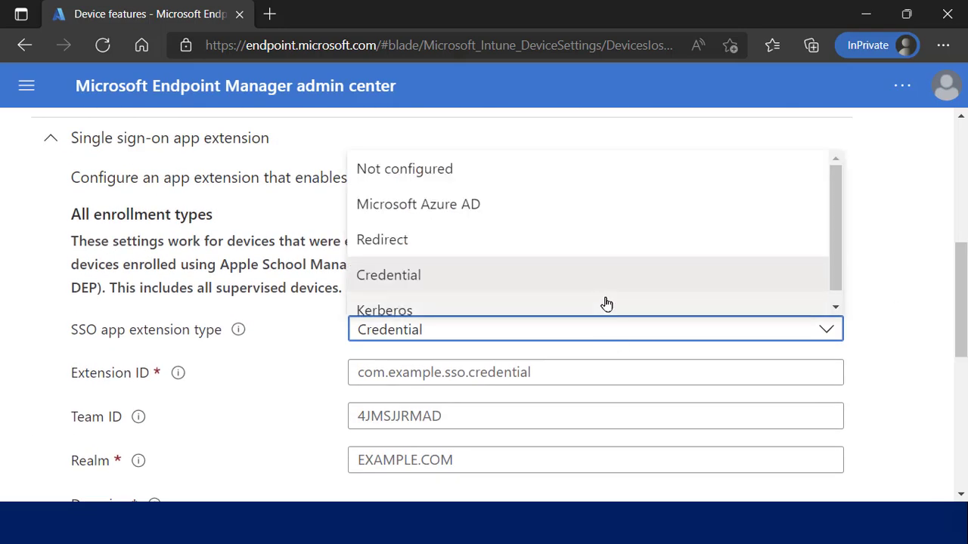
{"action": "key", "text": "Escape"}
{"action": "key", "text": "Down"}
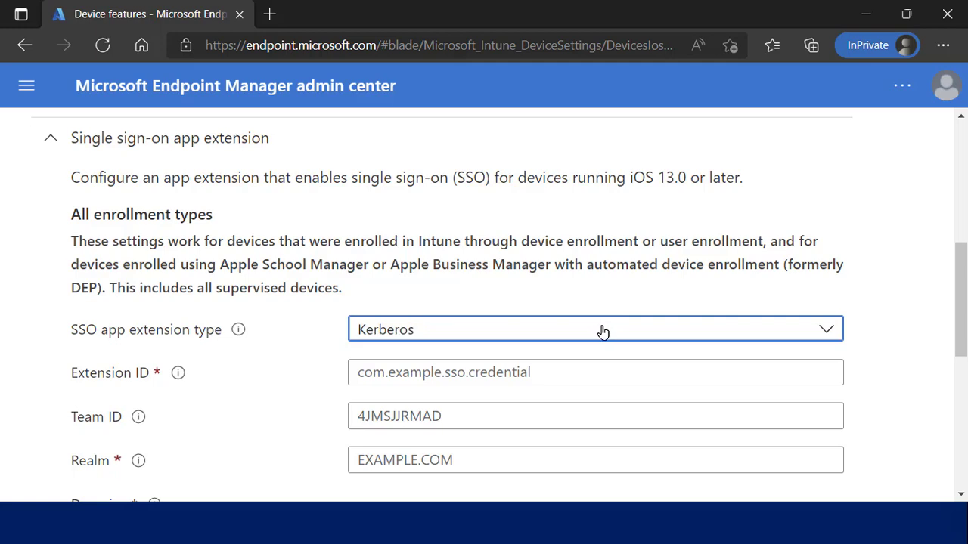
{"action": "left_click", "coordinate": [602, 330]}
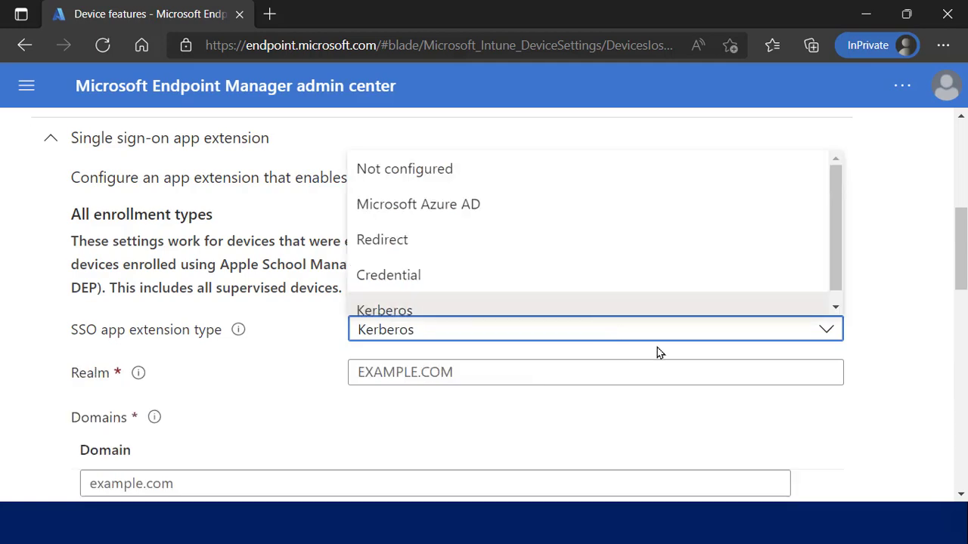
{"action": "scroll", "coordinate": [953, 285], "scroll_direction": "down", "scroll_amount": 5}
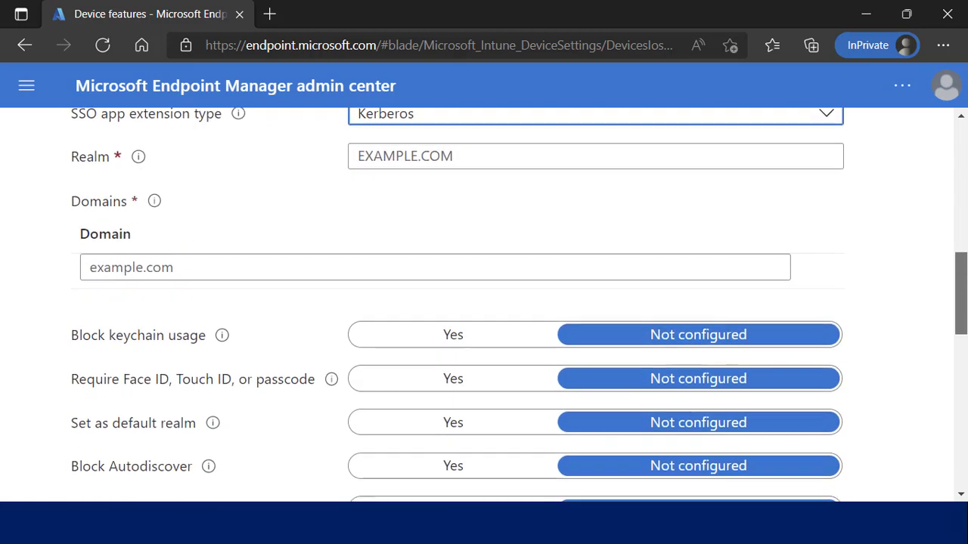
{"action": "scroll", "coordinate": [520, 304], "scroll_direction": "down", "scroll_amount": 2}
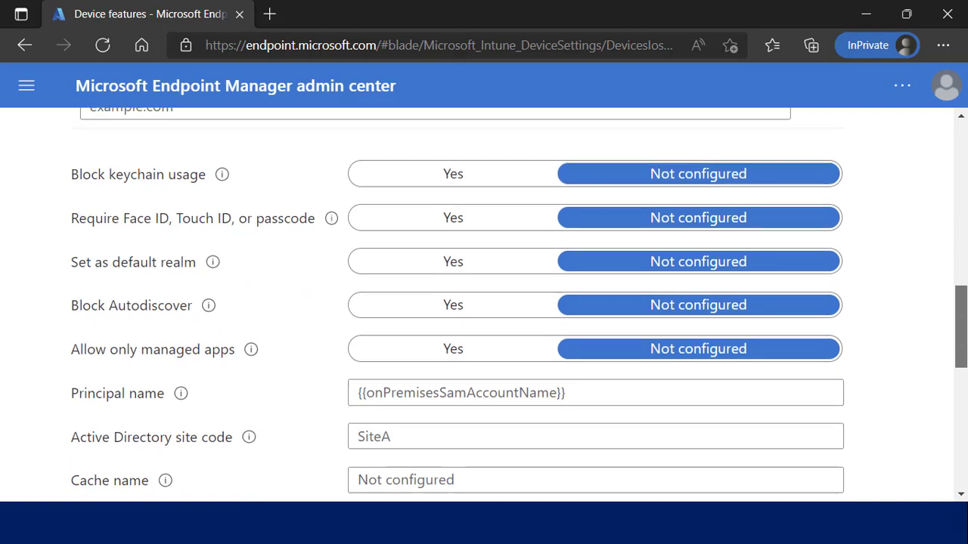
{"action": "scroll", "coordinate": [519, 303], "scroll_direction": "down", "scroll_amount": 3}
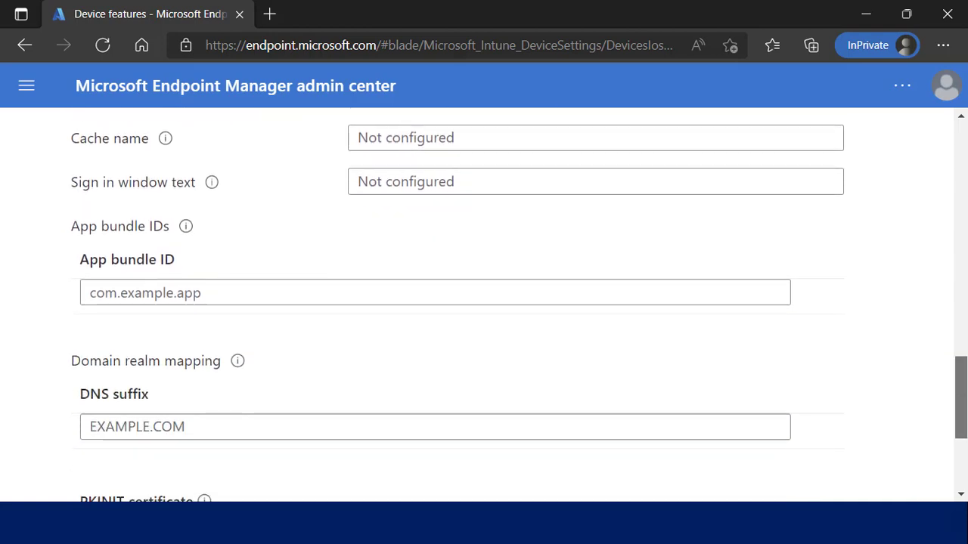
{"action": "scroll", "coordinate": [519, 304], "scroll_direction": "up", "scroll_amount": 7}
{"action": "scroll", "coordinate": [708, 329], "scroll_direction": "up", "scroll_amount": 3}
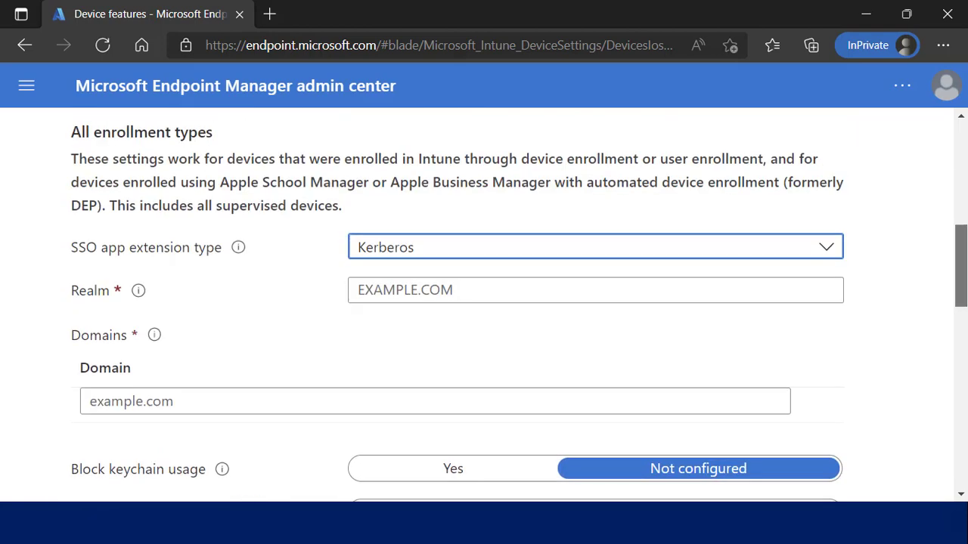
{"action": "left_click", "coordinate": [691, 352]}
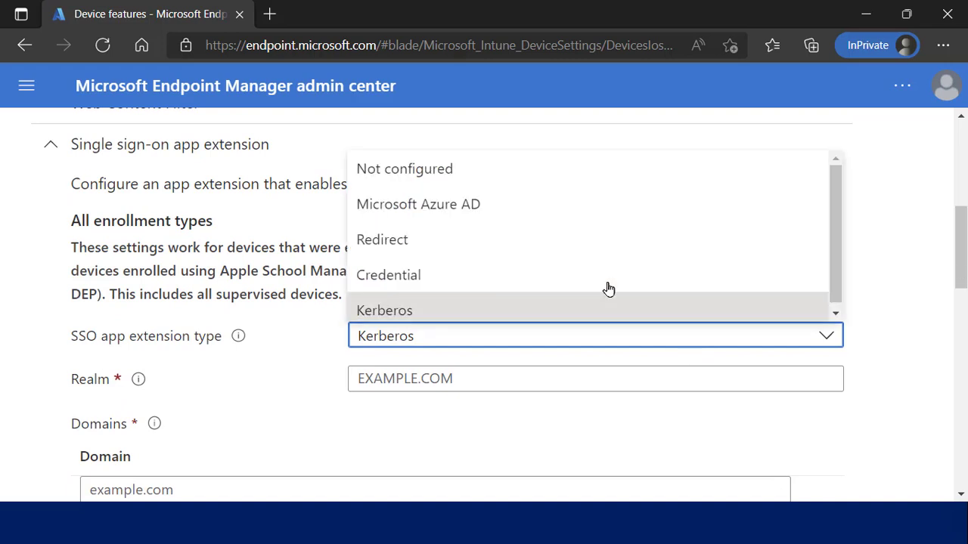
{"action": "key", "text": "Escape"}
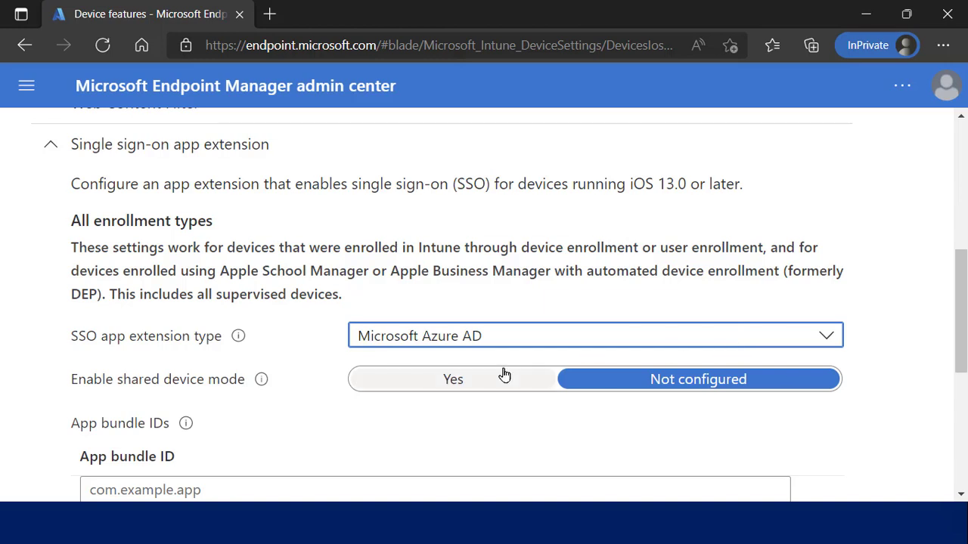
{"action": "left_click", "coordinate": [492, 383]}
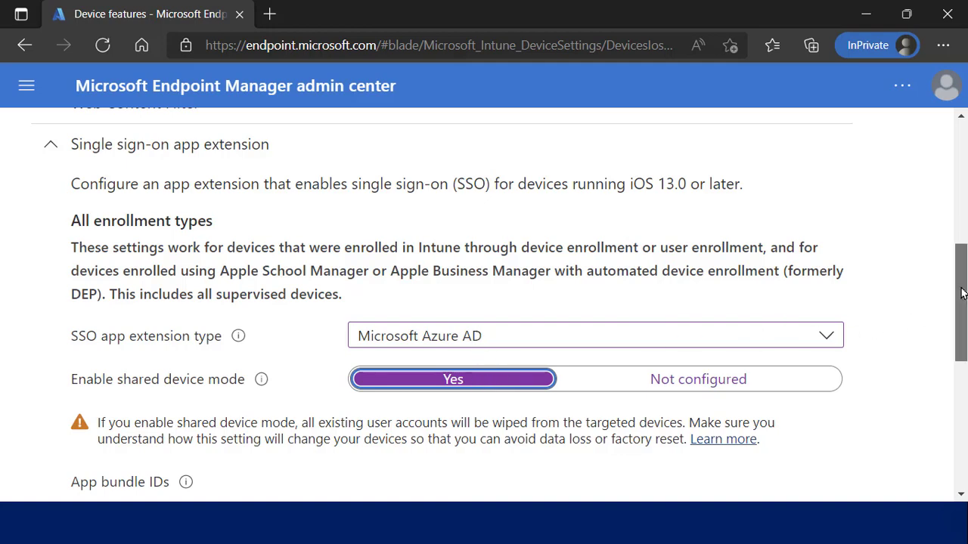
{"action": "left_click_drag", "start_coordinate": [958, 298], "coordinate": [959, 334]}
{"action": "scroll", "coordinate": [484, 303], "scroll_direction": "down", "scroll_amount": 3}
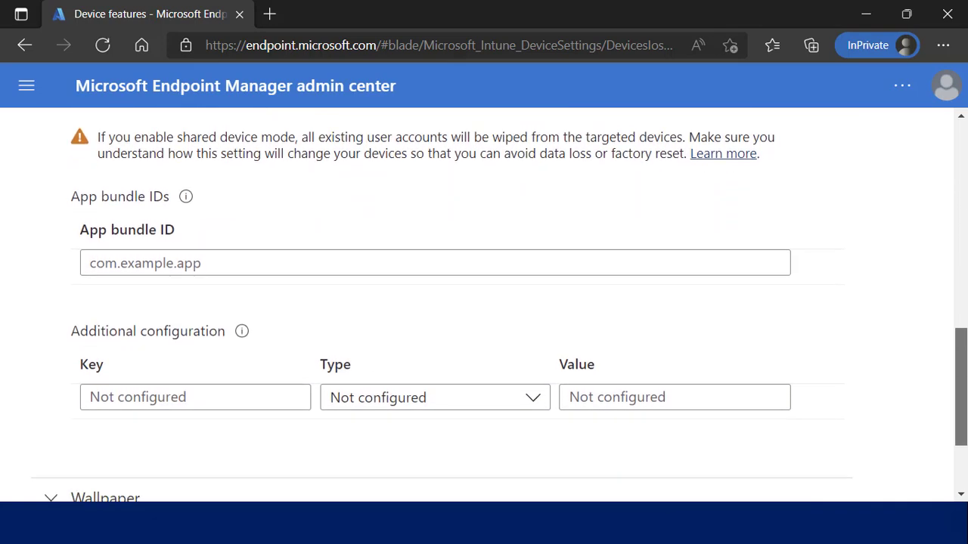
{"action": "scroll", "coordinate": [496, 356], "scroll_direction": "up", "scroll_amount": 1}
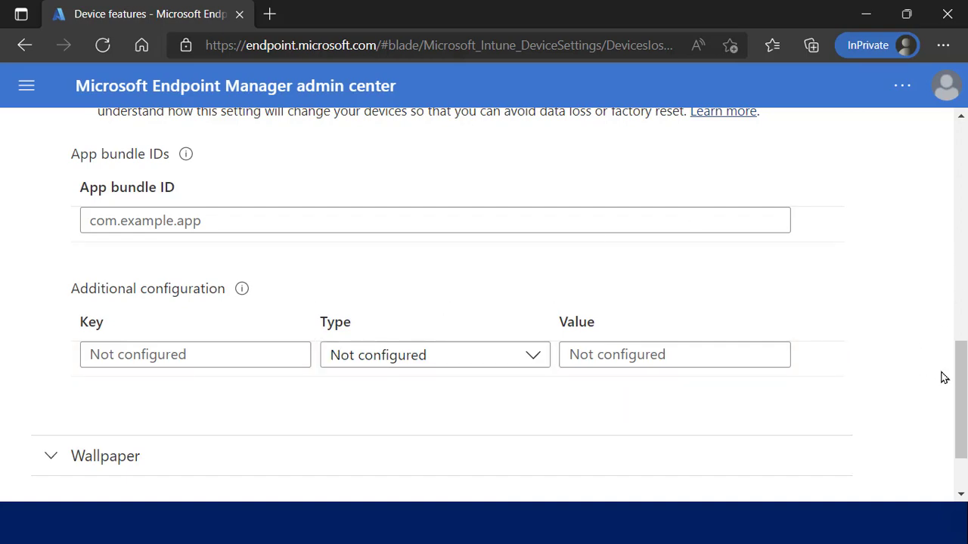
Discard the unsaved Device features profile and minimize Edge to show the 'Shared Device Mode – Configuring' slide.
{"action": "left_click_drag", "start_coordinate": [961, 312], "coordinate": [961, 131]}
{"action": "left_click", "coordinate": [917, 166]}
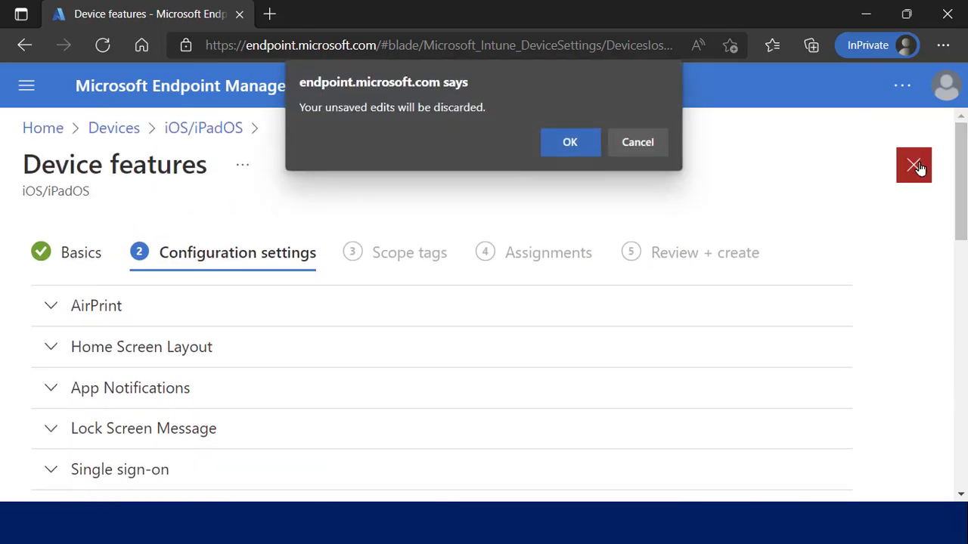
{"action": "left_click", "coordinate": [569, 143]}
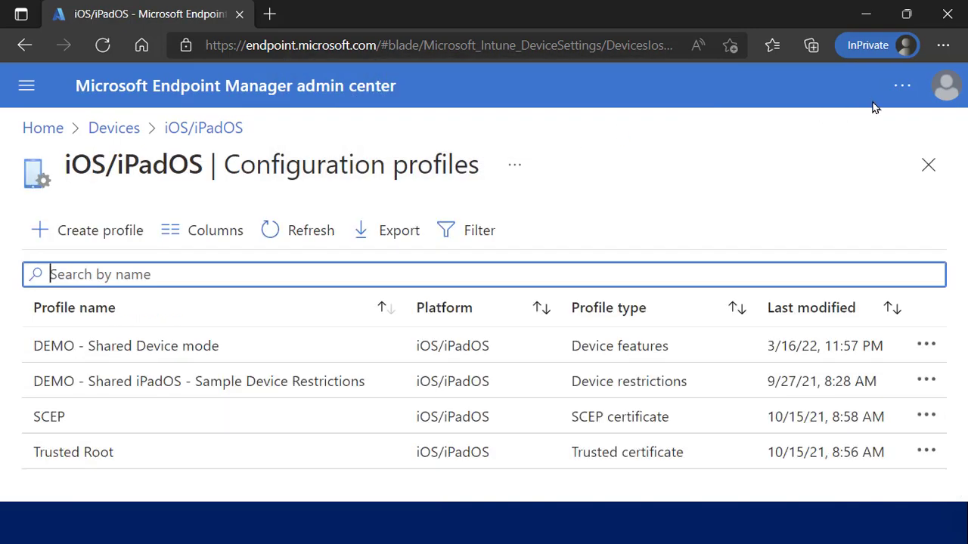
{"action": "left_click", "coordinate": [872, 15]}
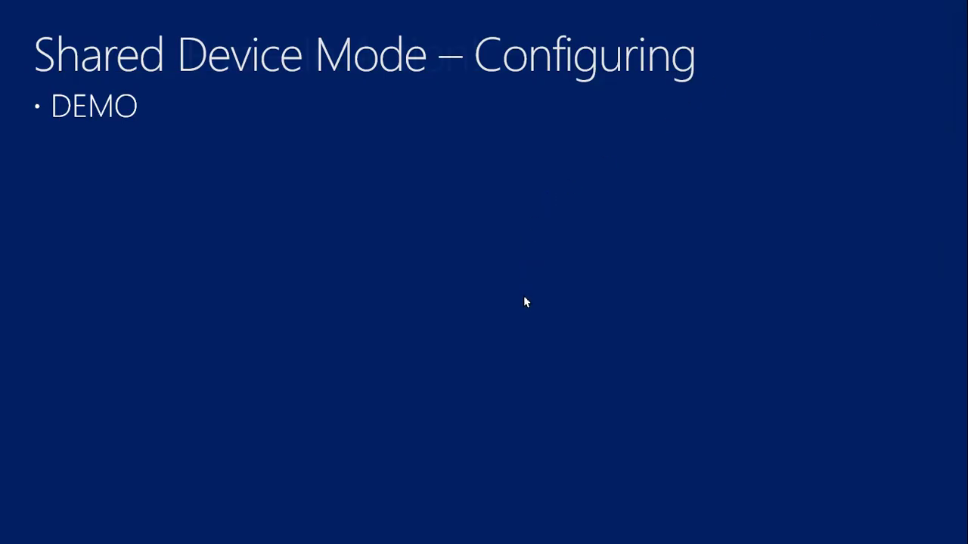
Advance to the Shared iPad – In Action! slide and Alt+Tab back to the Endpoint Manager browser.
{"action": "key", "text": "Right"}
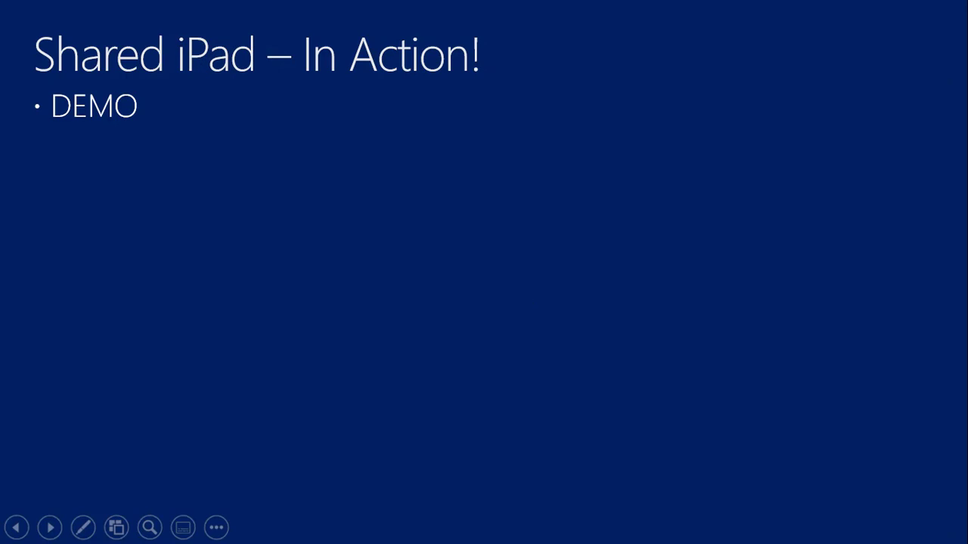
{"action": "key", "text": "alt+Tab"}
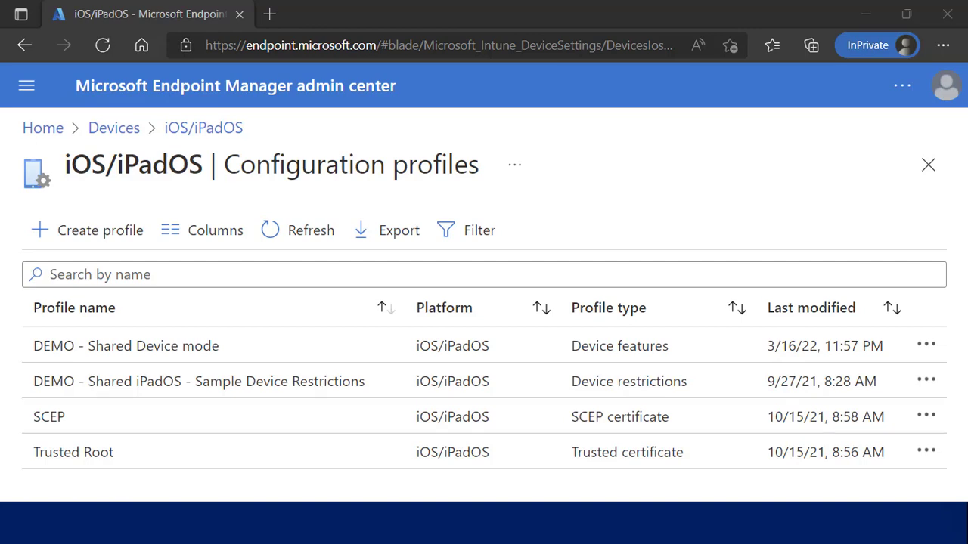
{"action": "key", "text": "alt+Tab"}
{"action": "left_click_drag", "start_coordinate": [916, 158], "coordinate": [654, 87]}
Load portal.azure.com in a new browser tab to reach the Azure portal Dashboard.
{"action": "left_click", "coordinate": [267, 13]}
{"action": "left_click", "coordinate": [267, 13]}
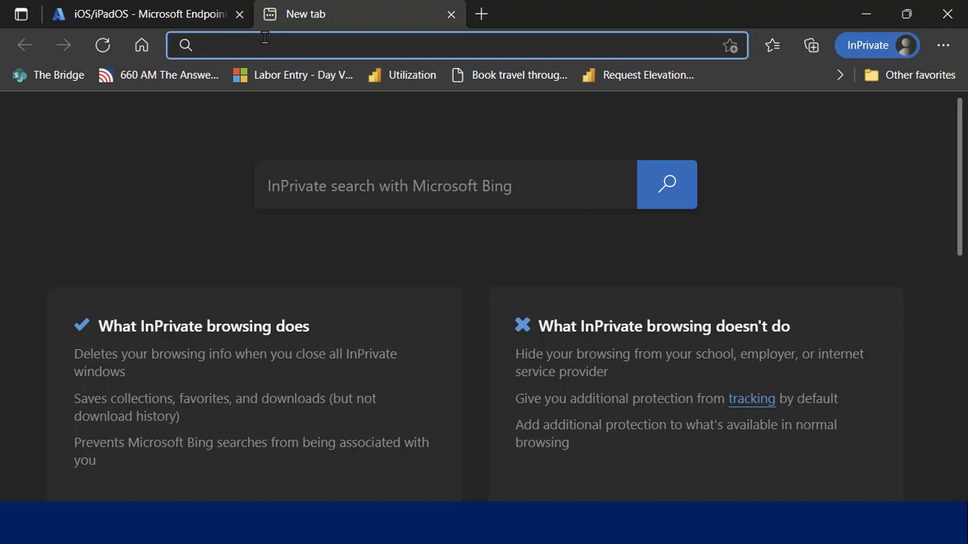
{"action": "type", "text": "portal.azure"}
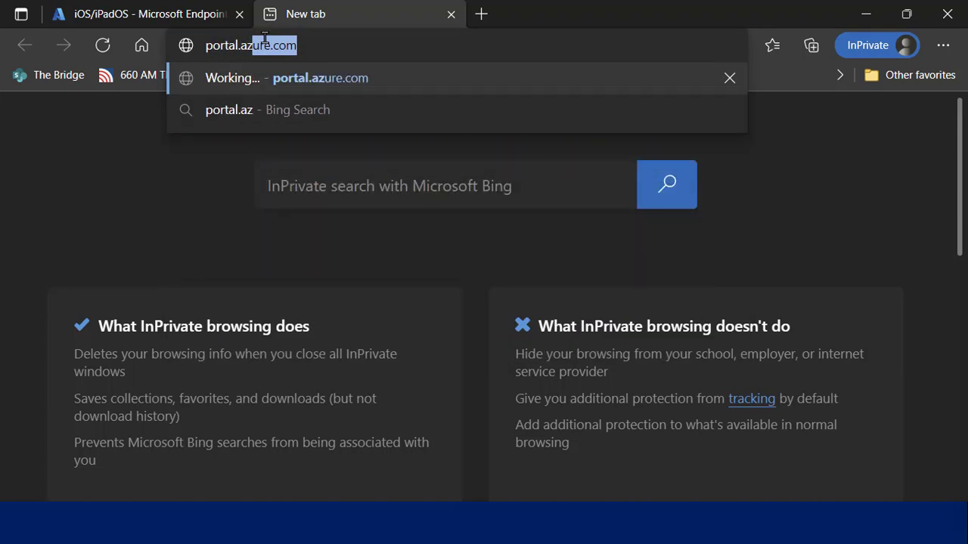
{"action": "type", "text": ".com"}
{"action": "key", "text": "Return"}
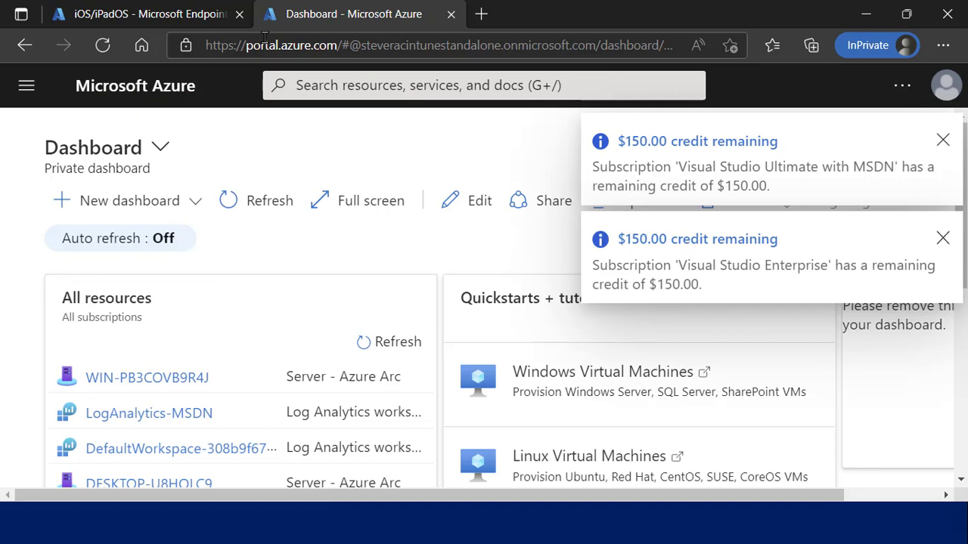
Navigate to Azure Active Directory > Users in the Azure portal.
{"action": "left_click", "coordinate": [27, 84]}
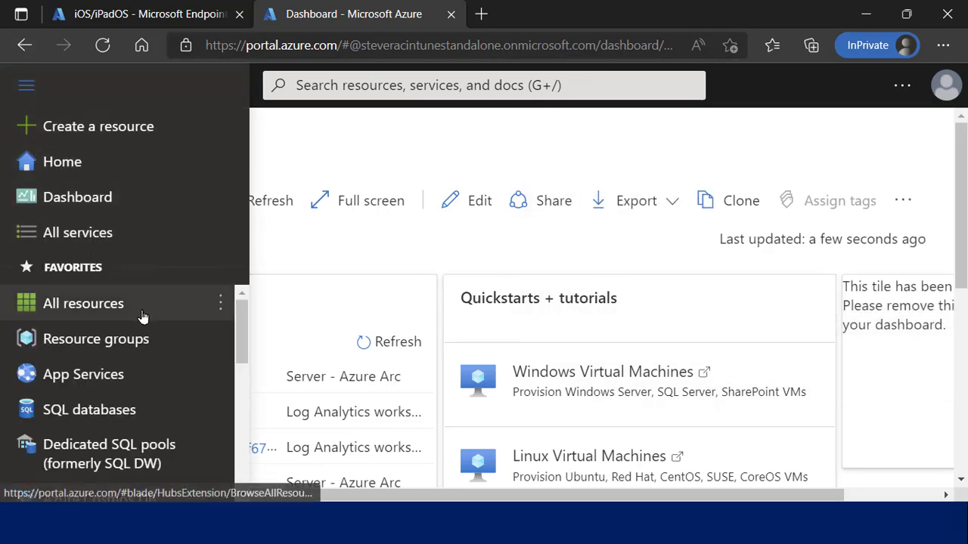
{"action": "scroll", "coordinate": [244, 356], "scroll_direction": "down", "scroll_amount": 2}
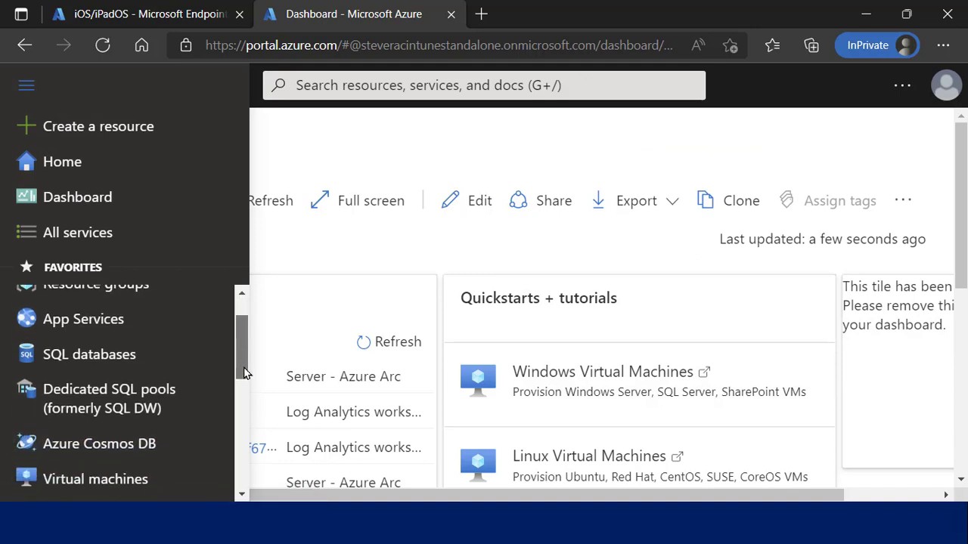
{"action": "scroll", "coordinate": [244, 404], "scroll_direction": "down", "scroll_amount": 2}
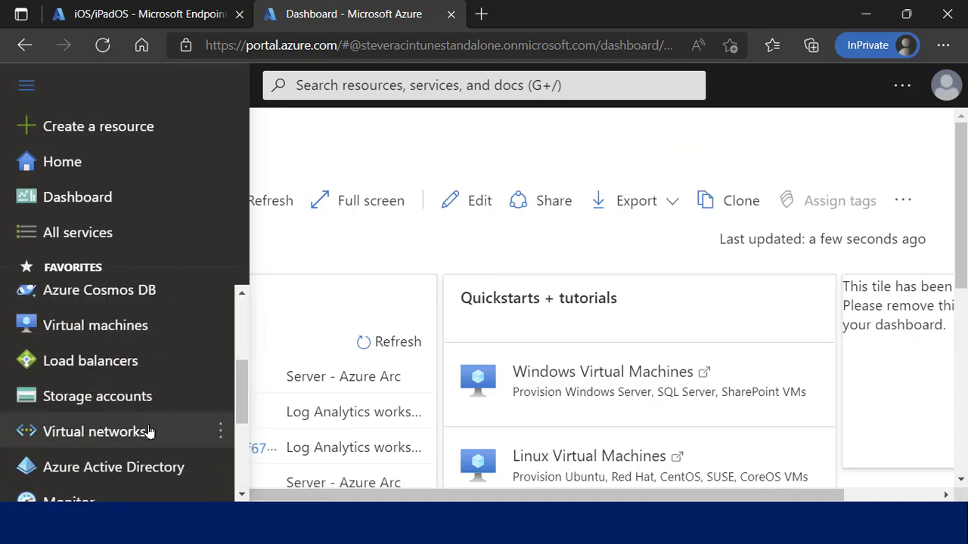
{"action": "left_click", "coordinate": [136, 469]}
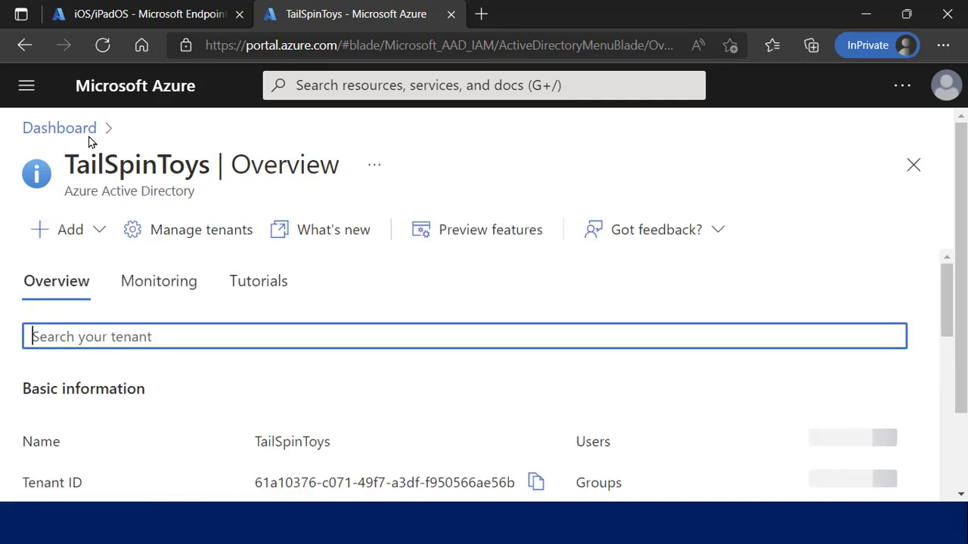
{"action": "left_click", "coordinate": [30, 88]}
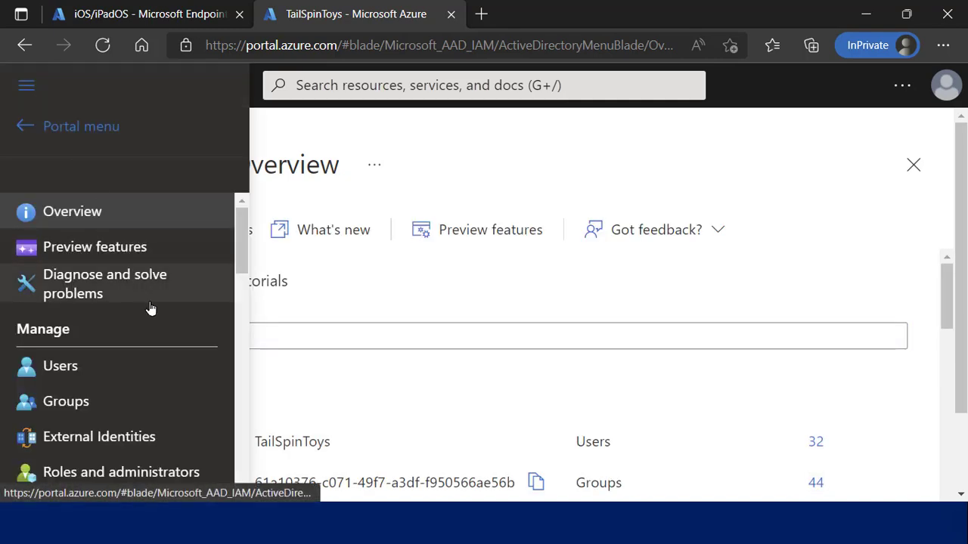
{"action": "left_click_drag", "start_coordinate": [243, 263], "coordinate": [244, 283]}
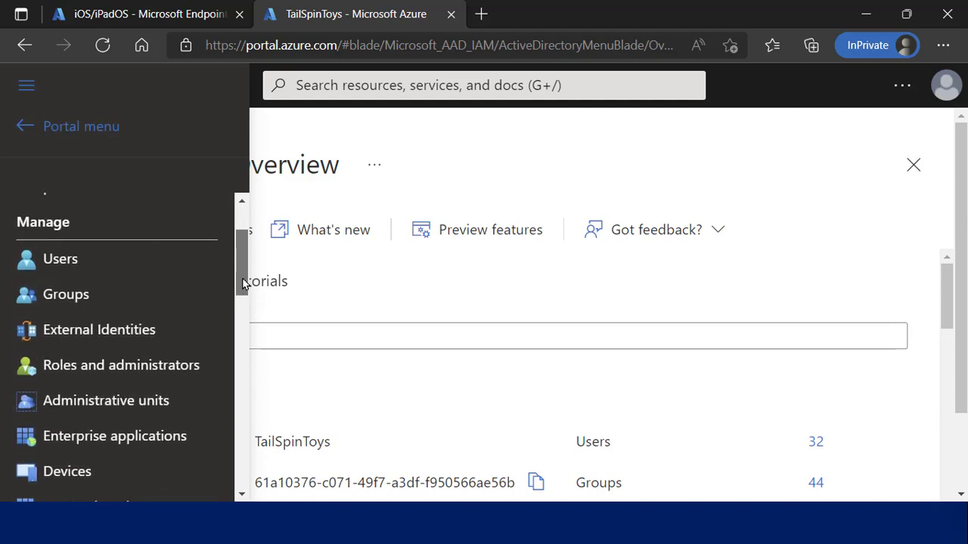
{"action": "left_click", "coordinate": [147, 260]}
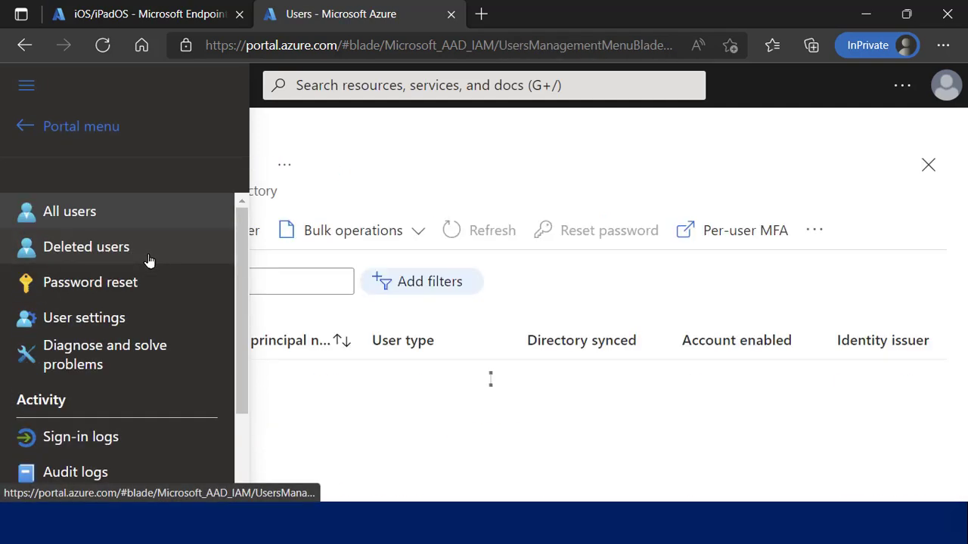
Scroll the TailSpinToys users list and load more users to find the shared iPad account.
{"action": "left_click", "coordinate": [592, 319]}
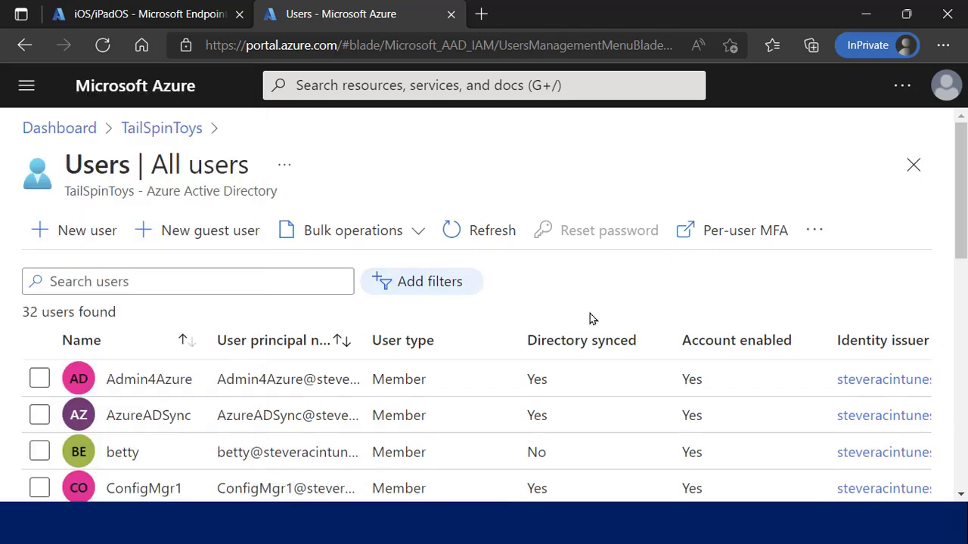
{"action": "left_click_drag", "start_coordinate": [963, 215], "coordinate": [964, 234]}
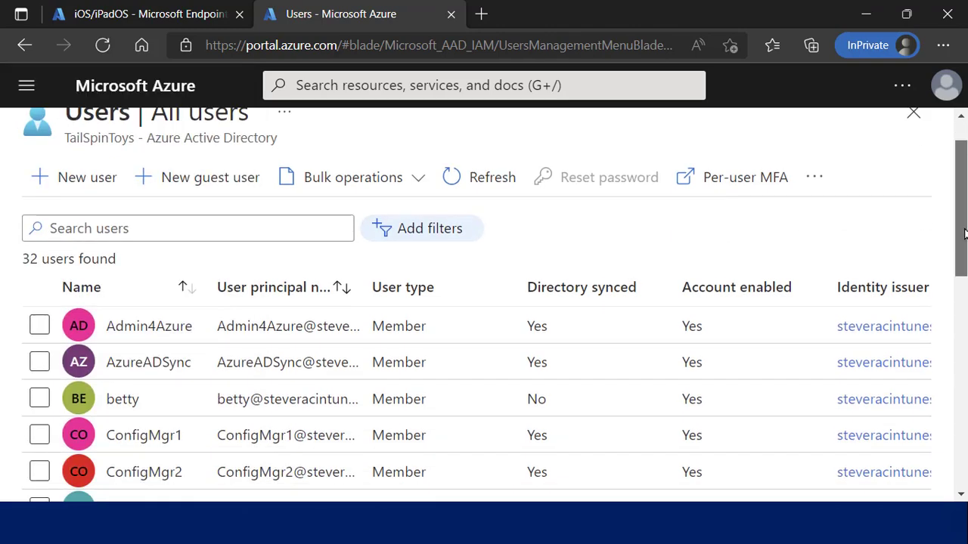
{"action": "scroll", "coordinate": [628, 418], "scroll_direction": "down", "scroll_amount": 8}
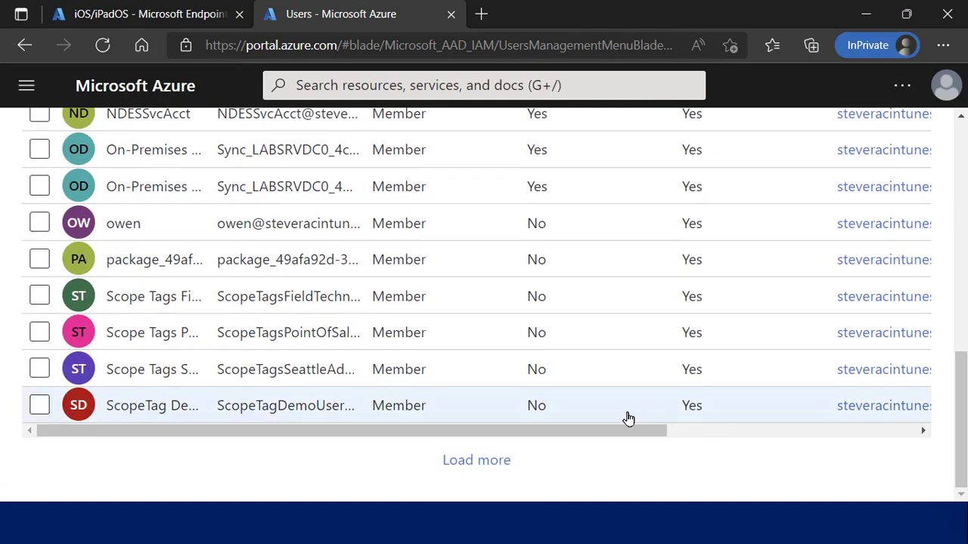
{"action": "left_click", "coordinate": [508, 468]}
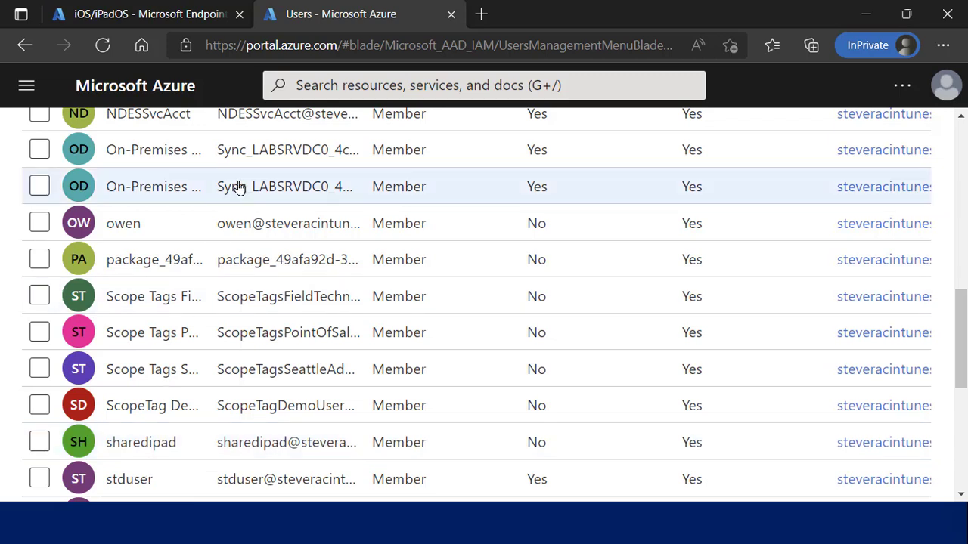
Close the Azure portal tab, minimize Edge, and advance to the Android slide.
{"action": "left_click", "coordinate": [450, 14]}
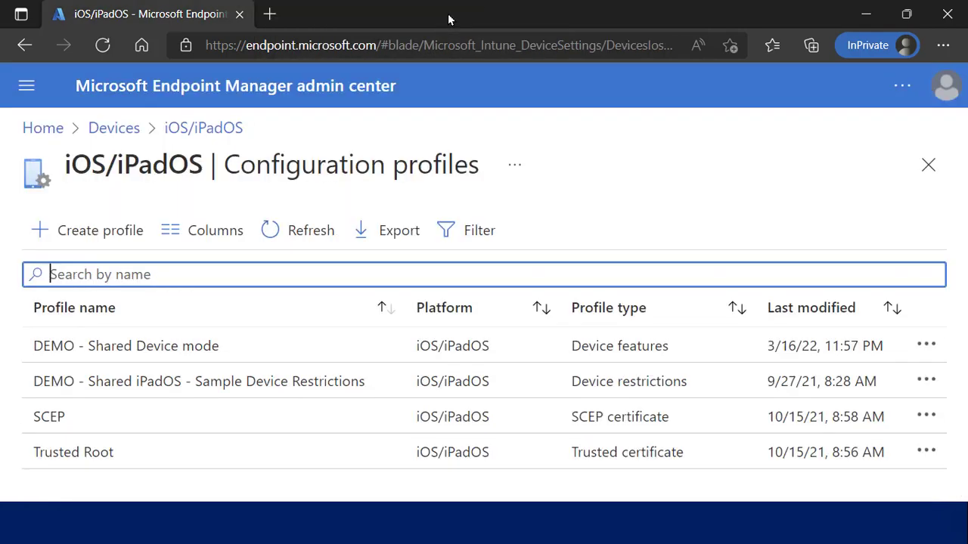
{"action": "left_click", "coordinate": [862, 14]}
{"action": "left_click", "coordinate": [566, 303]}
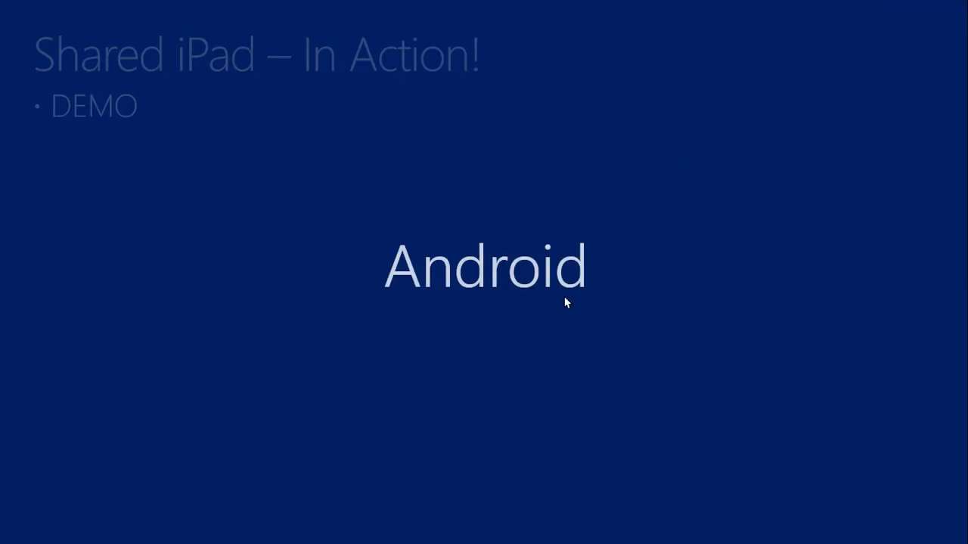
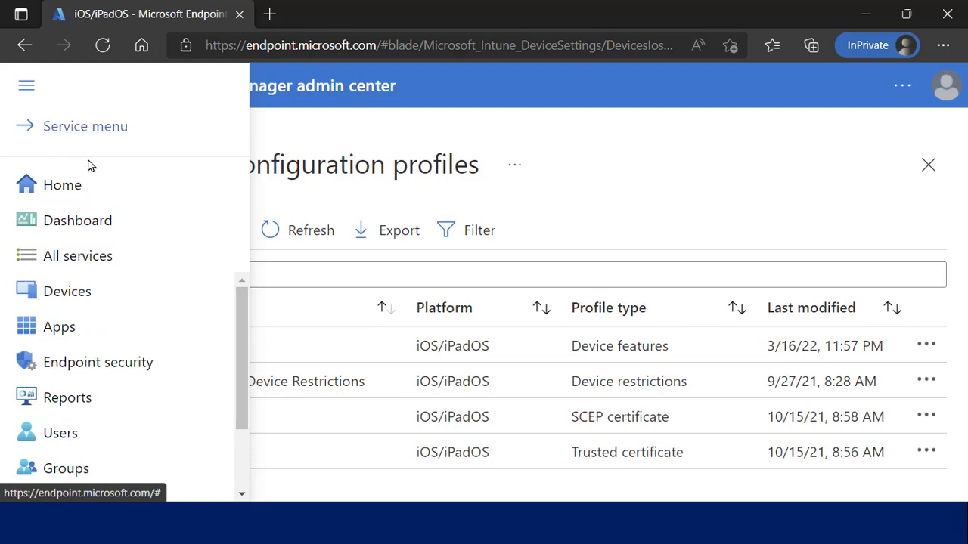
Open the 'Android - App Config - Shared Device' policy under Apps > App configuration policies.
{"action": "left_click", "coordinate": [97, 328]}
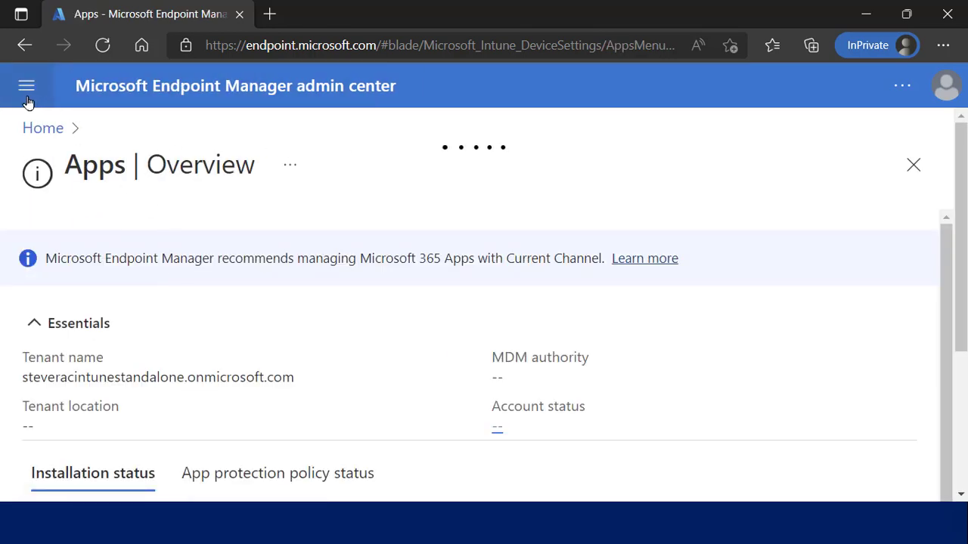
{"action": "left_click", "coordinate": [27, 91]}
{"action": "scroll", "coordinate": [243, 331], "scroll_direction": "down", "scroll_amount": 3}
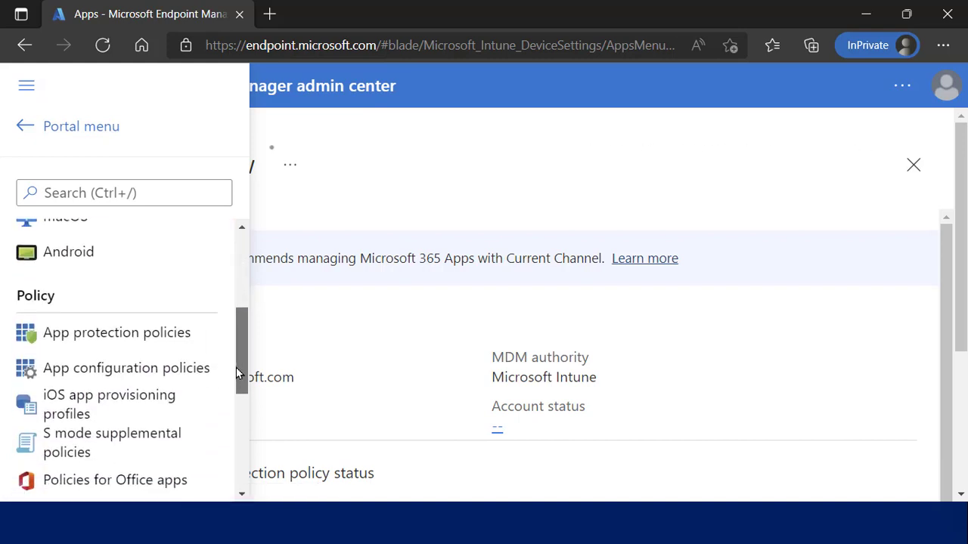
{"action": "left_click", "coordinate": [191, 371]}
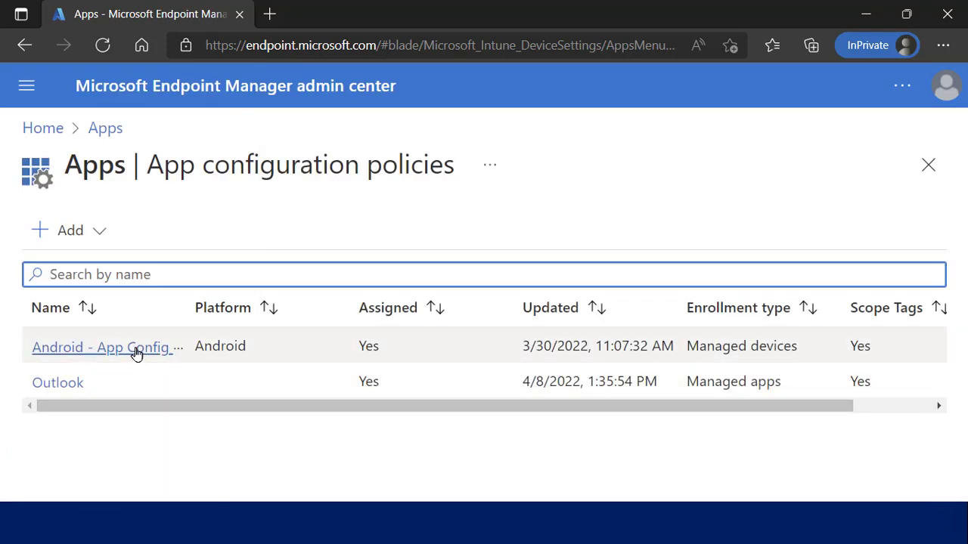
{"action": "left_click", "coordinate": [136, 355]}
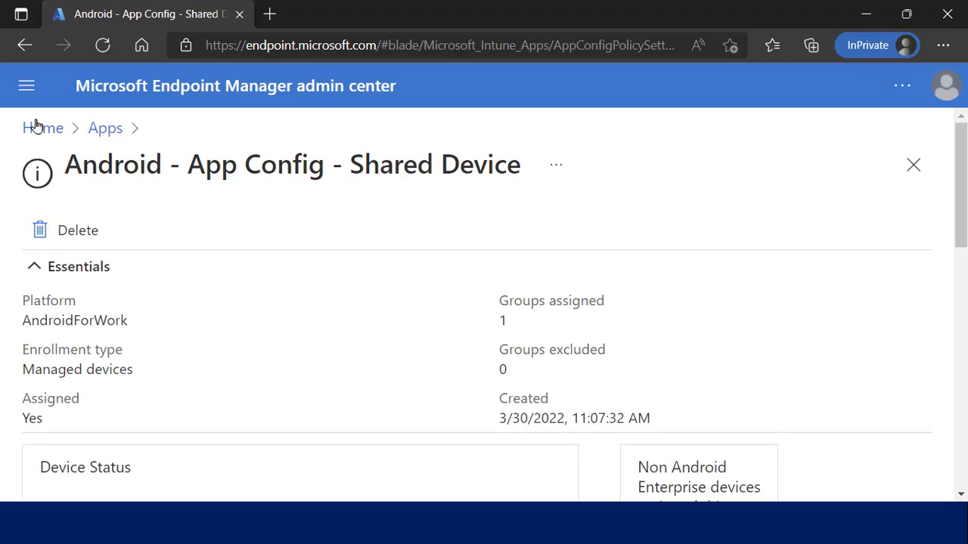
Review the policy Properties: Microsoft Authenticator targeted, Shared Device Mode key set to bool true.
{"action": "left_click", "coordinate": [28, 86]}
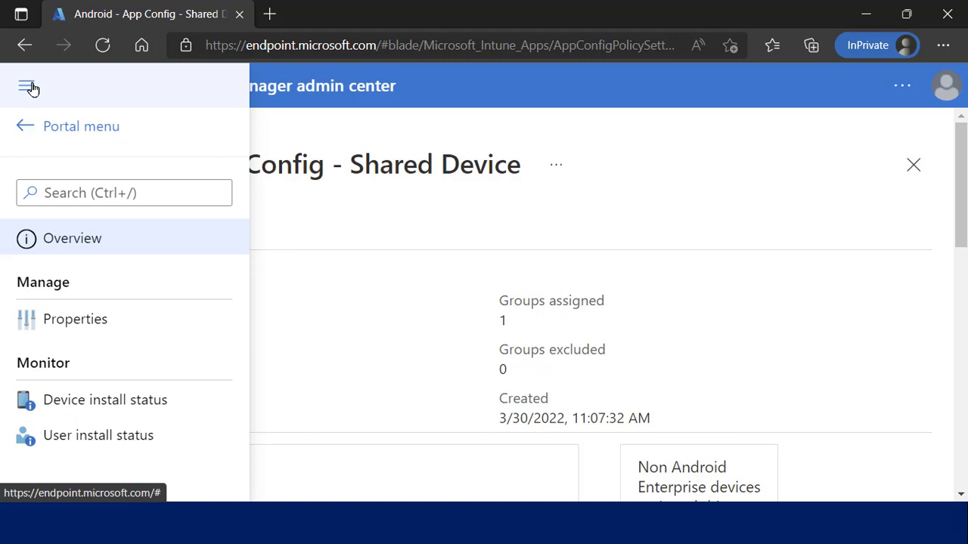
{"action": "left_click", "coordinate": [98, 324]}
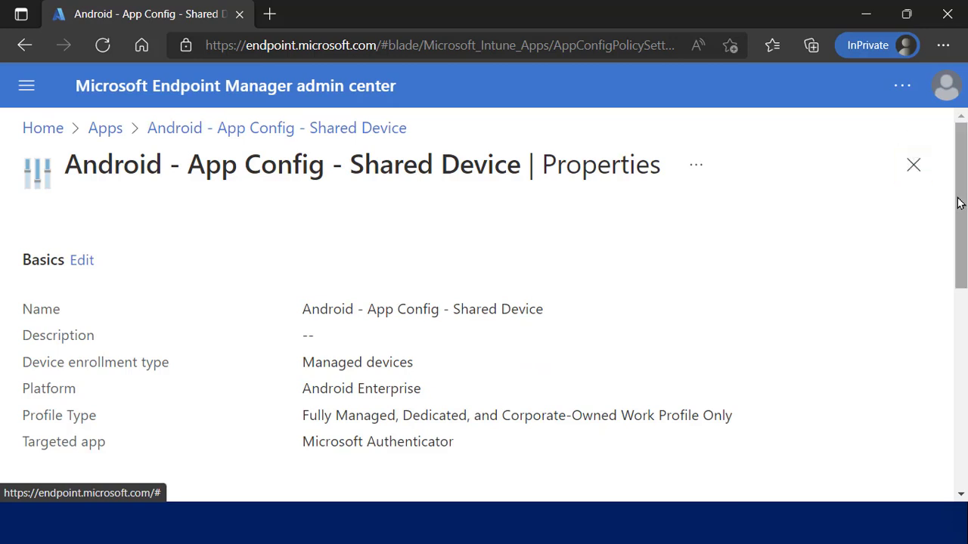
{"action": "scroll", "coordinate": [959, 203], "scroll_direction": "down", "scroll_amount": 2}
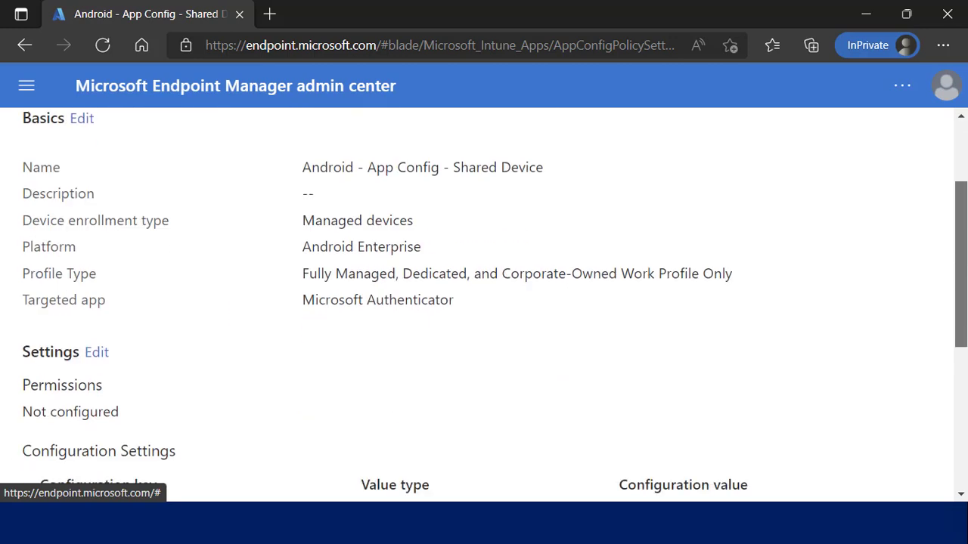
{"action": "scroll", "coordinate": [958, 264], "scroll_direction": "down", "scroll_amount": 2}
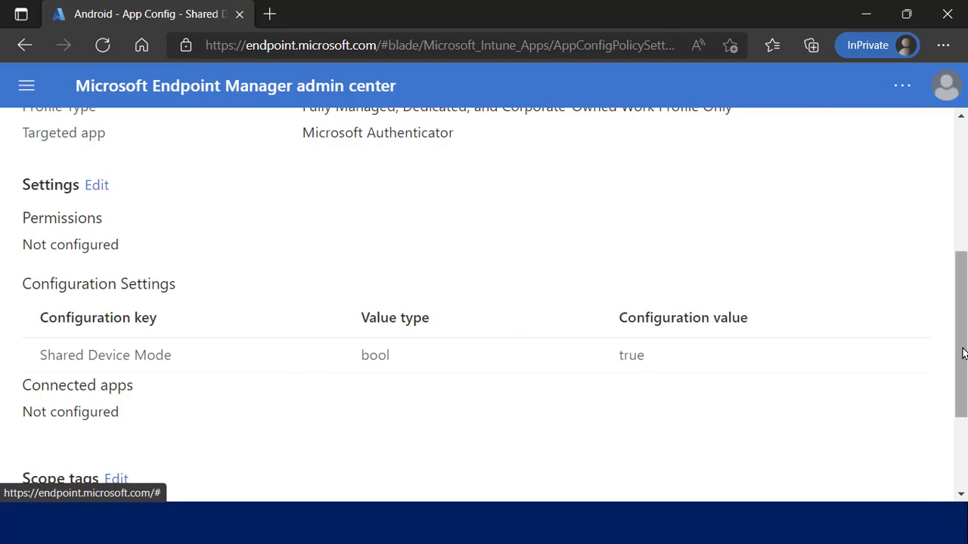
{"action": "scroll", "coordinate": [962, 354], "scroll_direction": "up", "scroll_amount": 4}
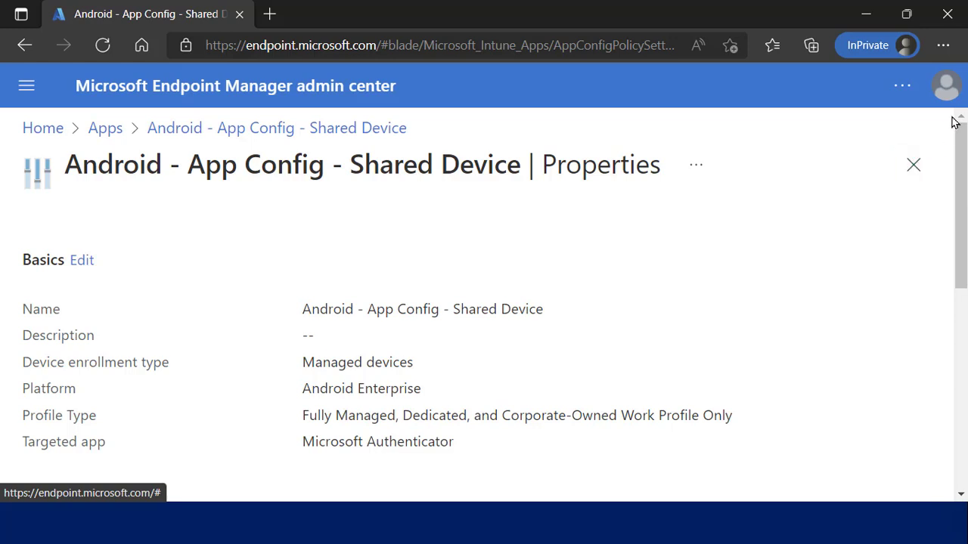
{"action": "left_click", "coordinate": [913, 165]}
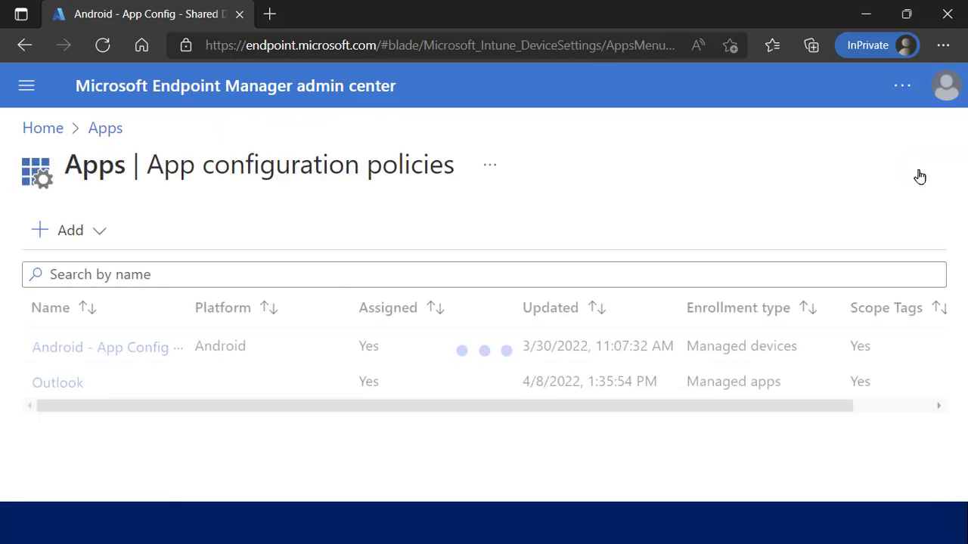
Add a managed-devices app configuration policy named 'sdlfkadslfjs' for platform Android Enterprise.
{"action": "left_click", "coordinate": [64, 234]}
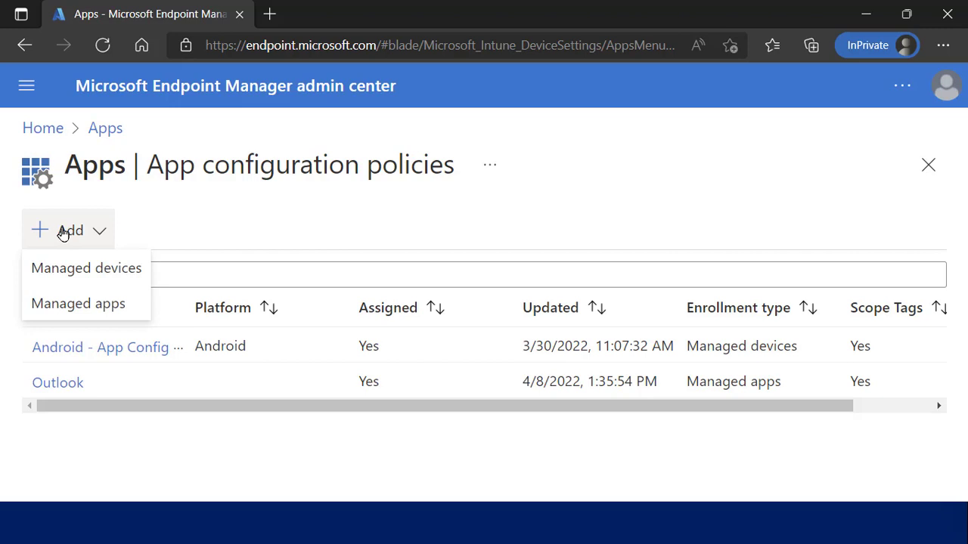
{"action": "left_click", "coordinate": [99, 277]}
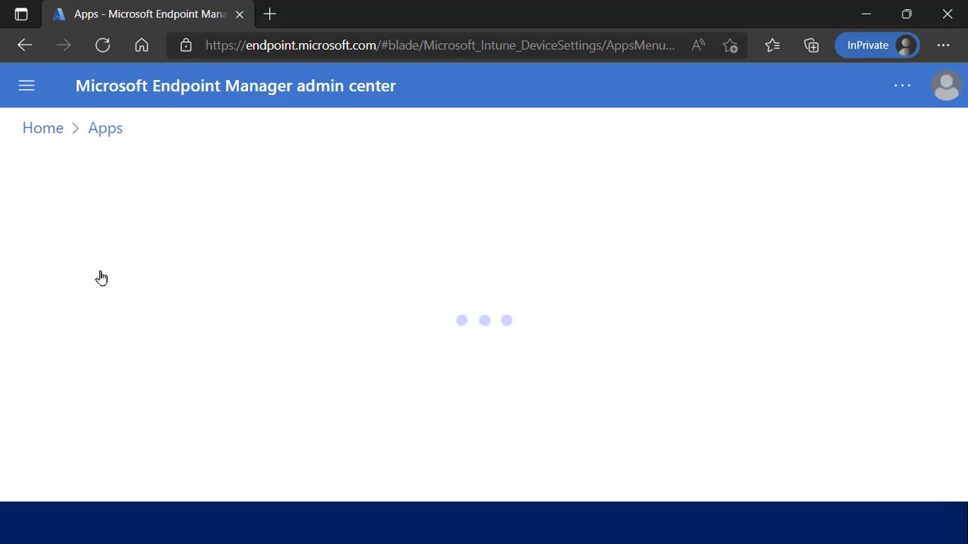
{"action": "left_click", "coordinate": [346, 301]}
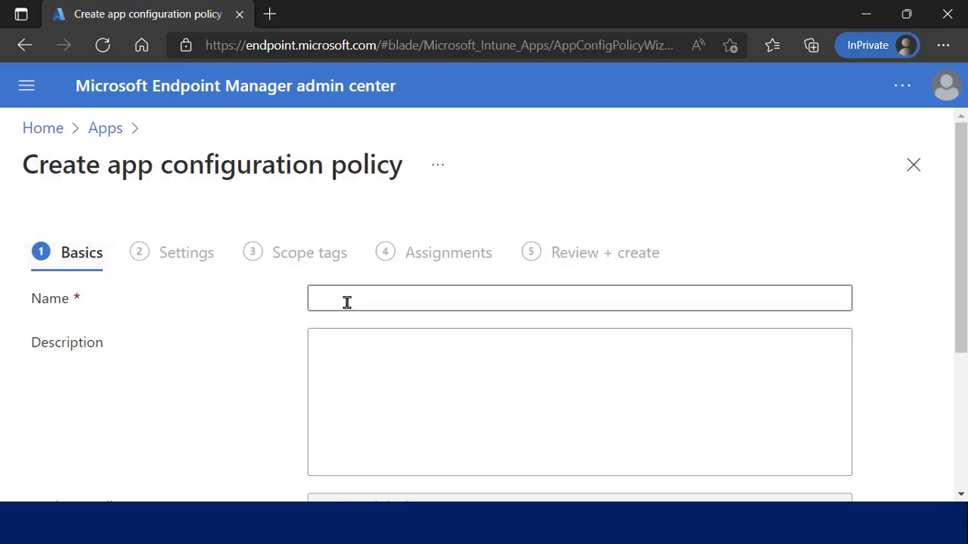
{"action": "type", "text": "sdlfkadslfjs"}
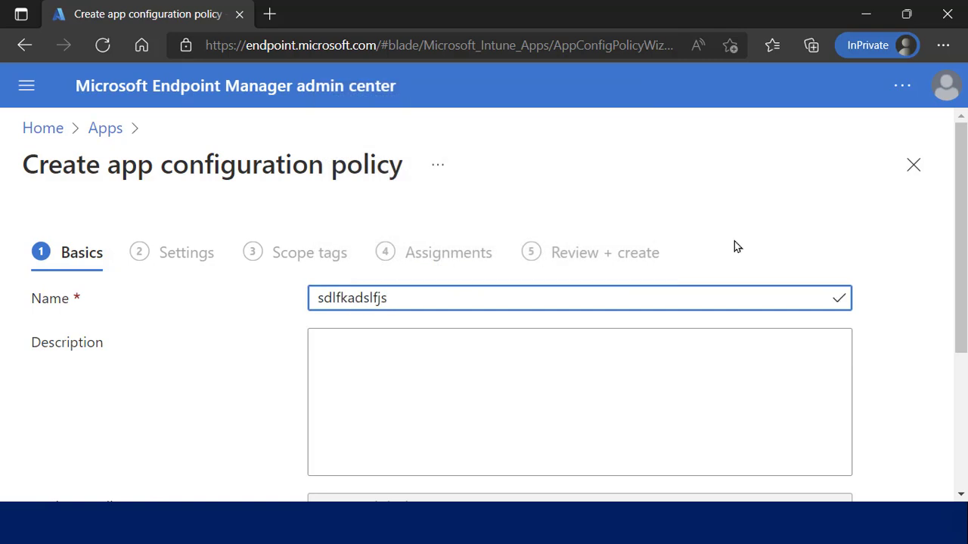
{"action": "scroll", "coordinate": [961, 217], "scroll_direction": "down", "scroll_amount": 3}
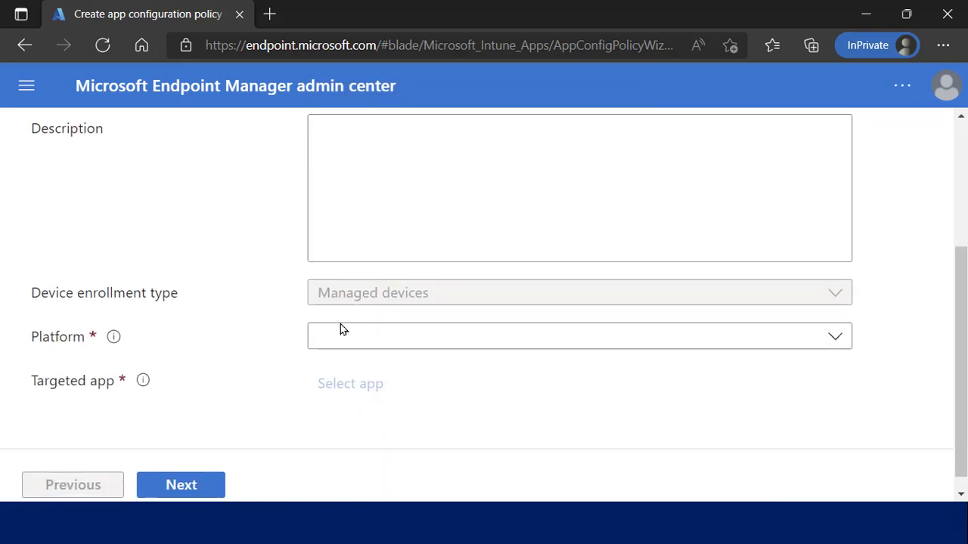
{"action": "left_click", "coordinate": [355, 336]}
{"action": "left_click", "coordinate": [395, 401]}
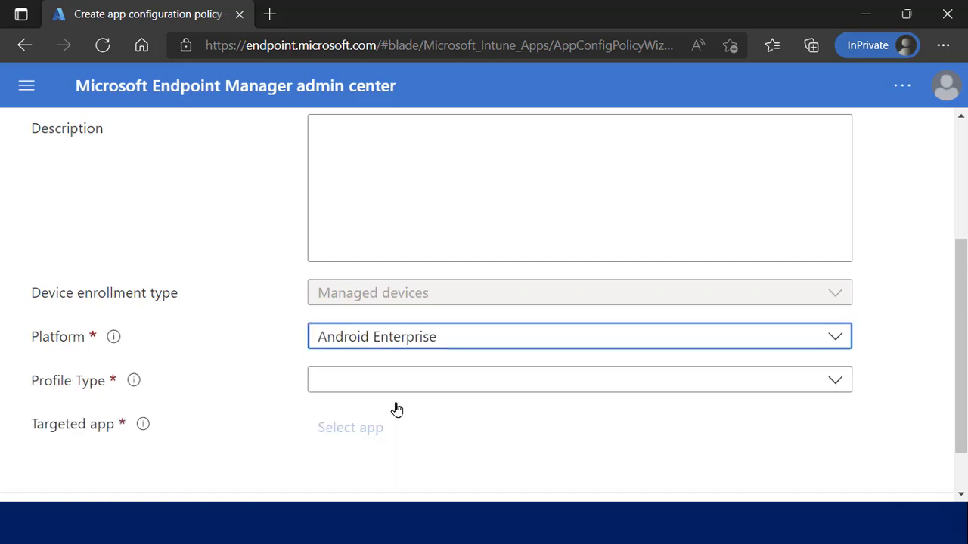
Set profile type Personally-Owned Work Profile Only, target Microsoft Authenticator, and continue to Settings.
{"action": "left_click", "coordinate": [340, 388]}
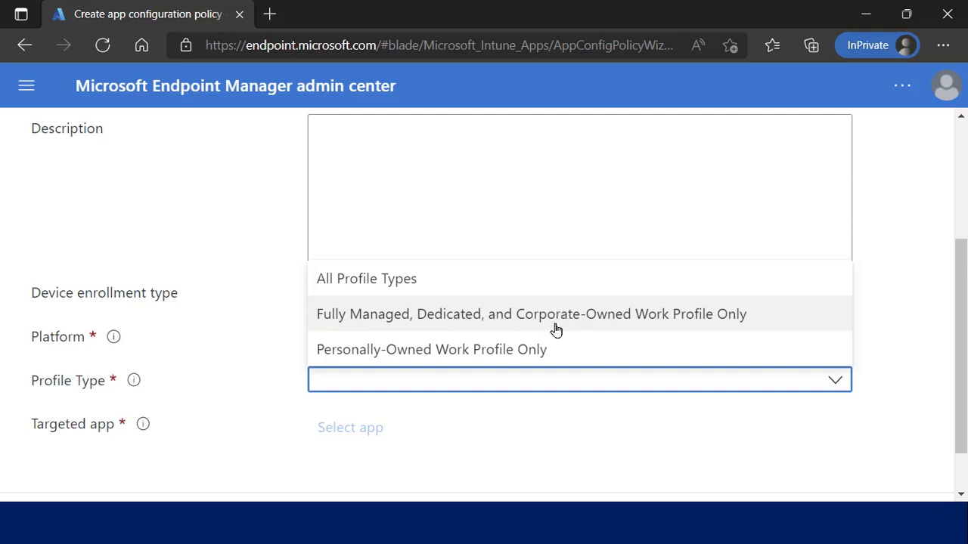
{"action": "left_click", "coordinate": [542, 352]}
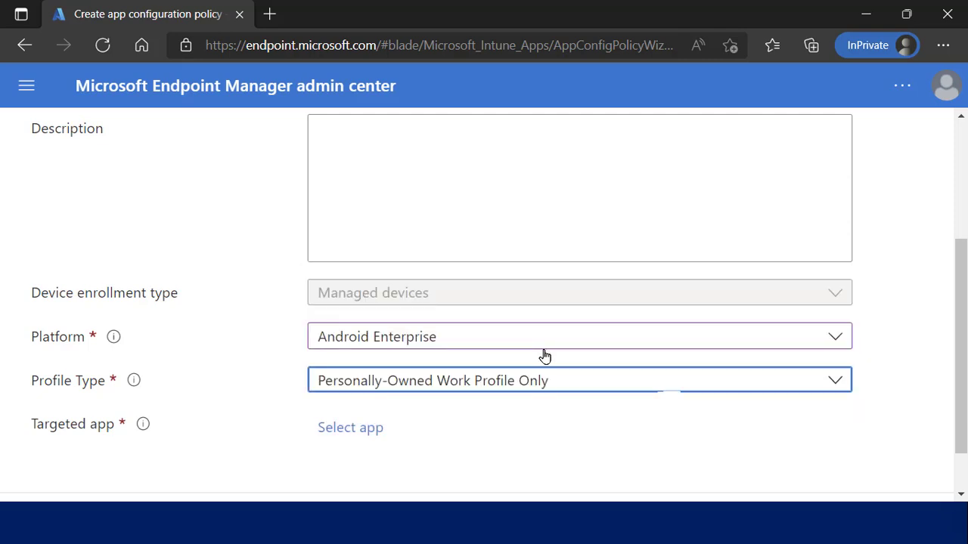
{"action": "left_click", "coordinate": [371, 431]}
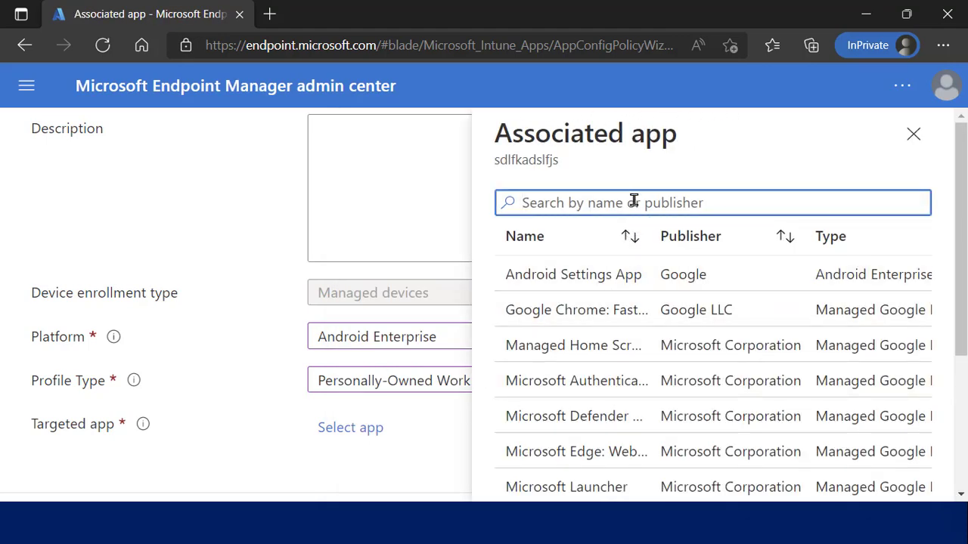
{"action": "type", "text": "auth"}
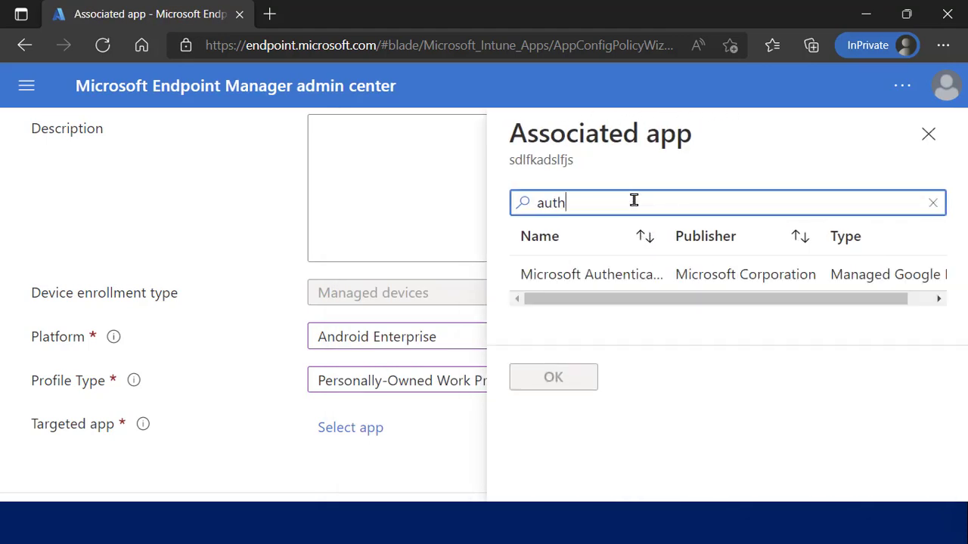
{"action": "left_click", "coordinate": [607, 277]}
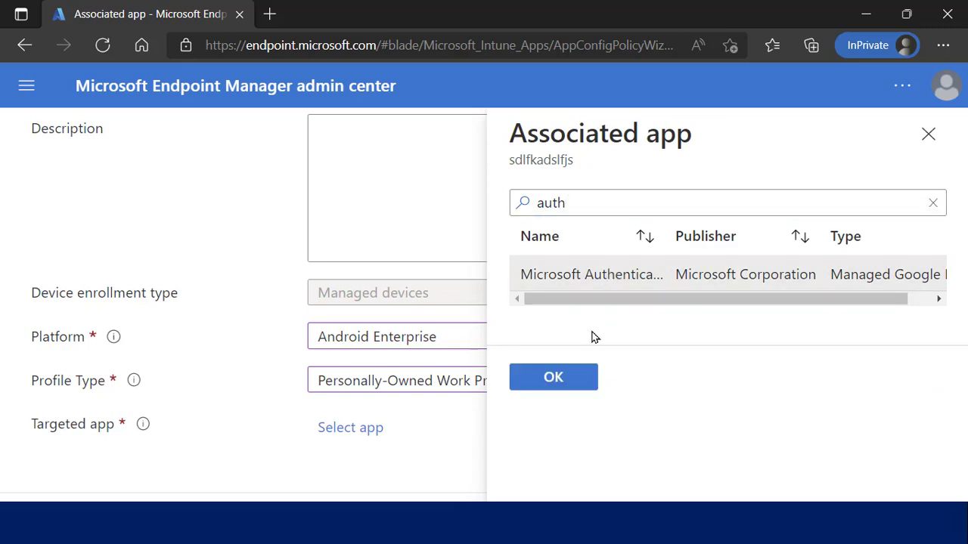
{"action": "left_click", "coordinate": [553, 377]}
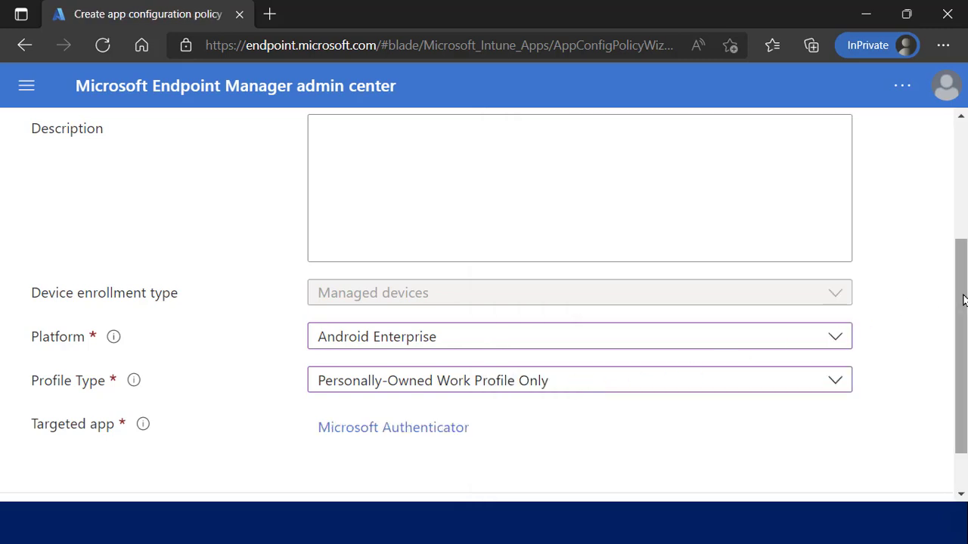
{"action": "left_click_drag", "start_coordinate": [962, 301], "coordinate": [960, 408]}
{"action": "left_click", "coordinate": [212, 468]}
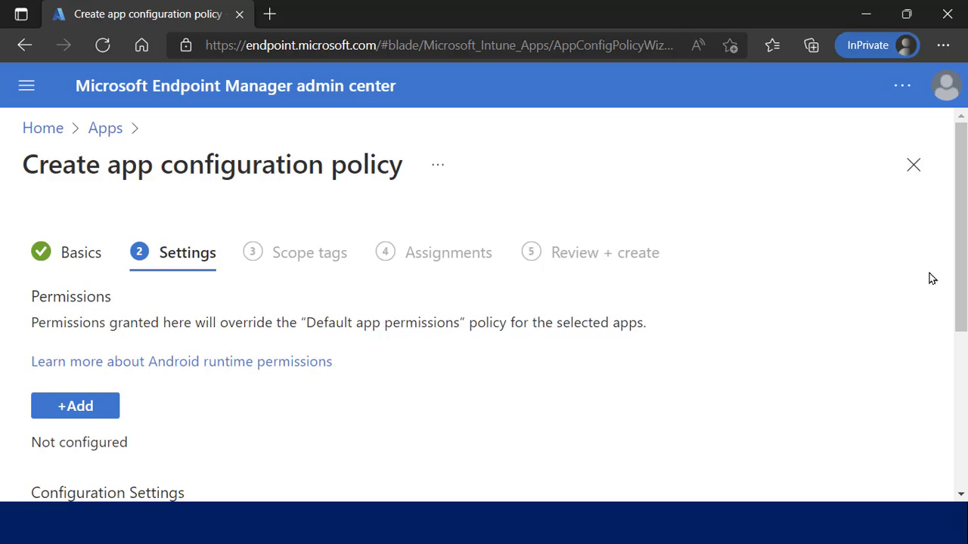
Switch the settings format to 'Use configuration designer' and browse the available Authenticator configuration keys.
{"action": "left_click_drag", "start_coordinate": [962, 255], "coordinate": [962, 384]}
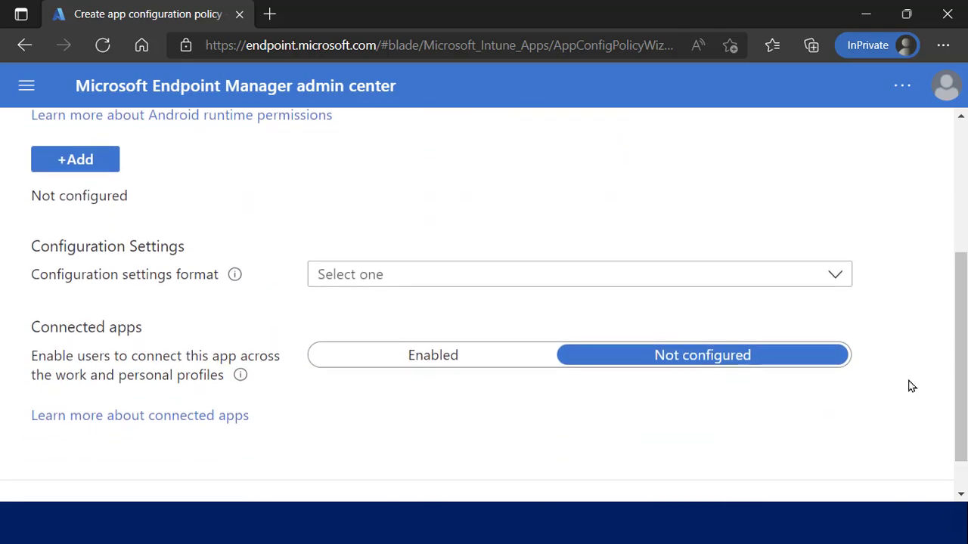
{"action": "left_click", "coordinate": [363, 279]}
{"action": "left_click", "coordinate": [373, 308]}
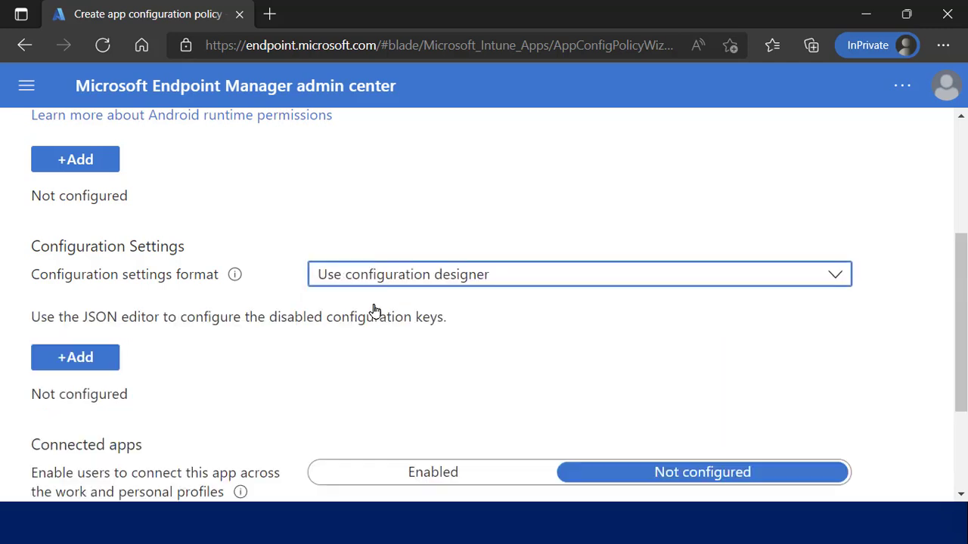
{"action": "left_click", "coordinate": [104, 360]}
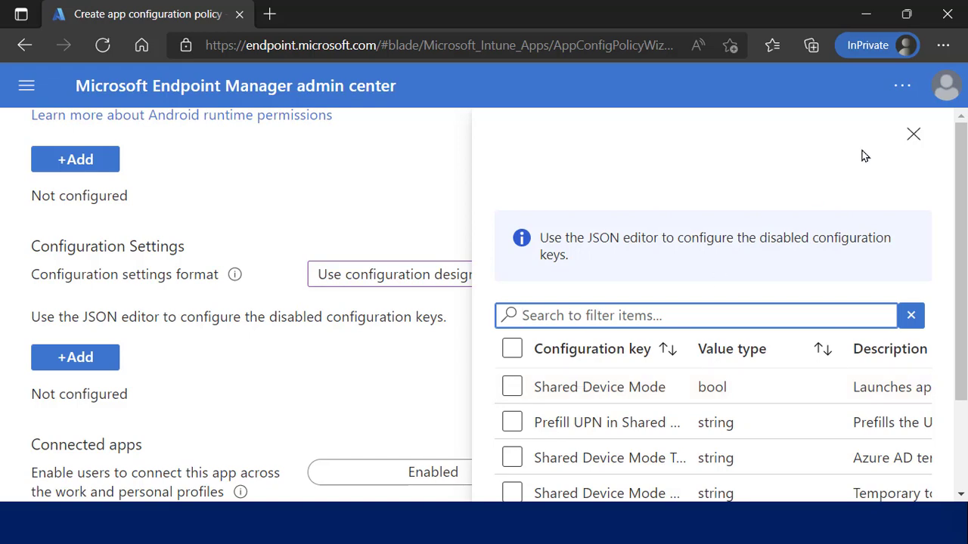
{"action": "left_click", "coordinate": [913, 135]}
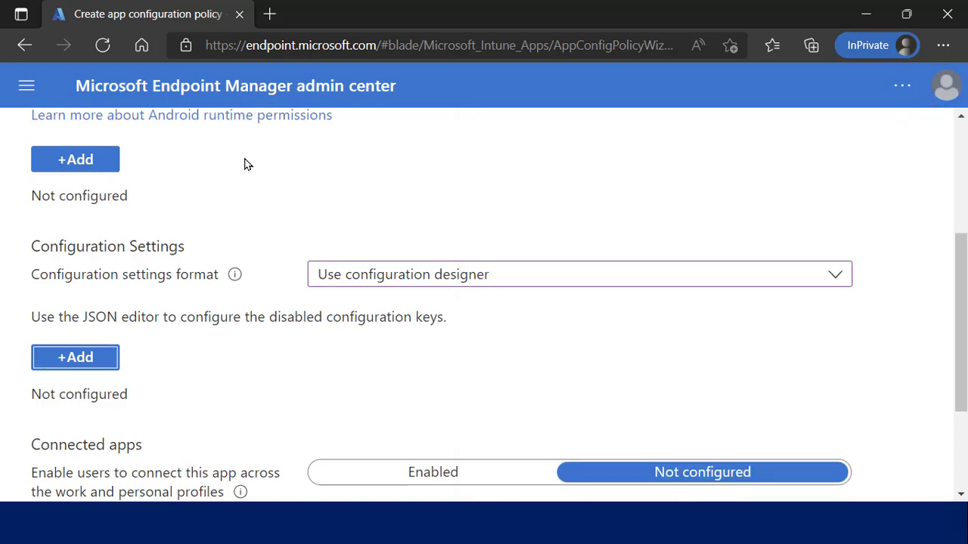
Go to Devices, discarding the unsaved app configuration policy.
{"action": "left_click", "coordinate": [27, 94]}
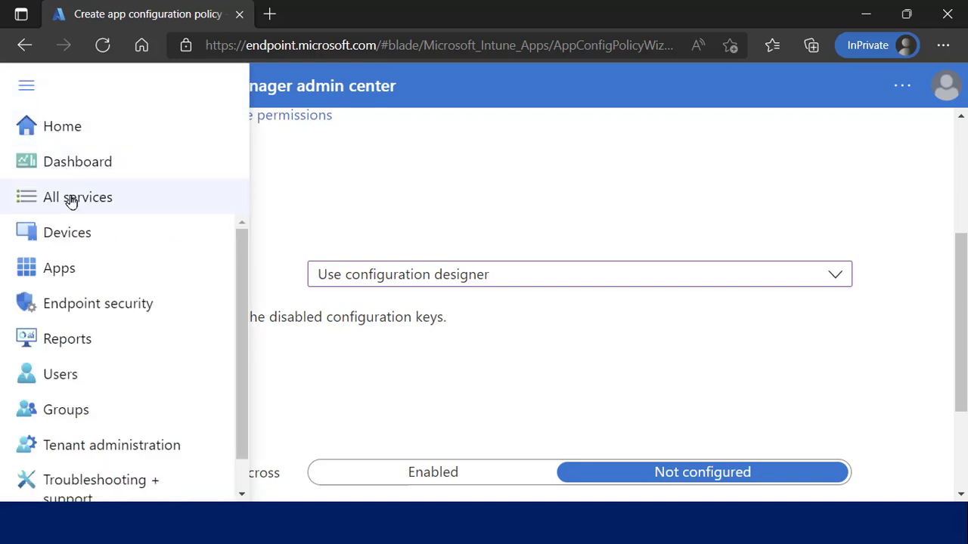
{"action": "left_click", "coordinate": [80, 240]}
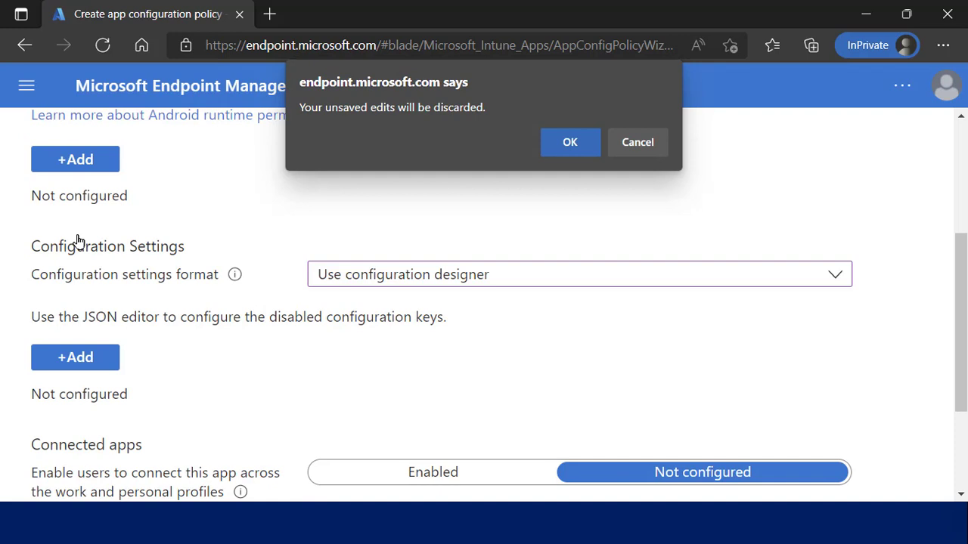
{"action": "left_click", "coordinate": [569, 143]}
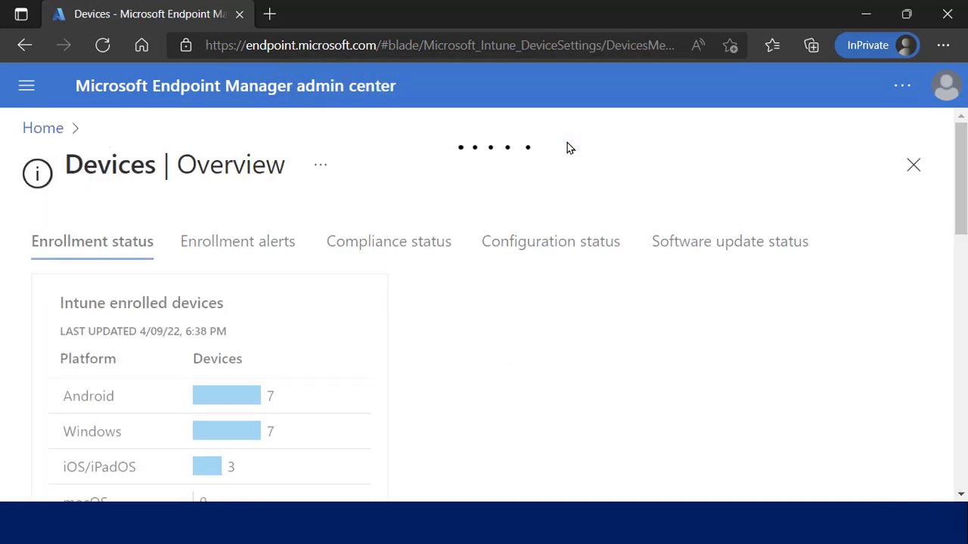
Open Android > Android enrollment > Corporate-owned dedicated devices profile list.
{"action": "left_click", "coordinate": [26, 86]}
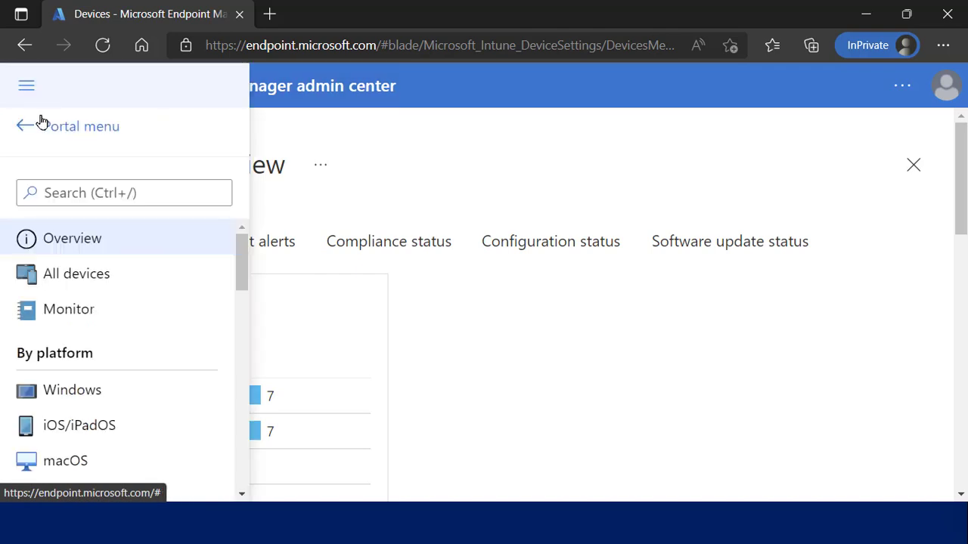
{"action": "left_click_drag", "start_coordinate": [239, 274], "coordinate": [240, 310]}
{"action": "left_click", "coordinate": [120, 317]}
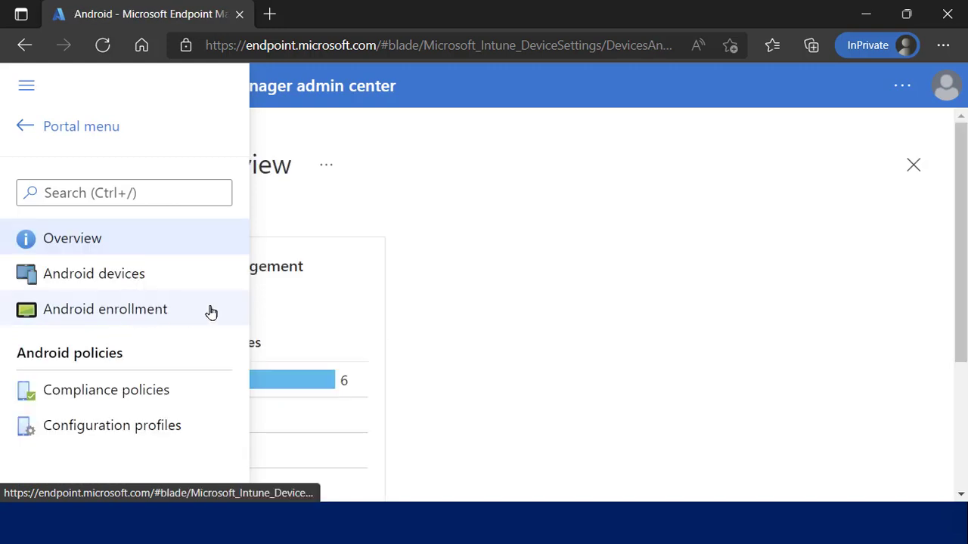
{"action": "left_click_drag", "start_coordinate": [961, 201], "coordinate": [961, 265]}
{"action": "scroll", "coordinate": [484, 303], "scroll_direction": "up", "scroll_amount": 2}
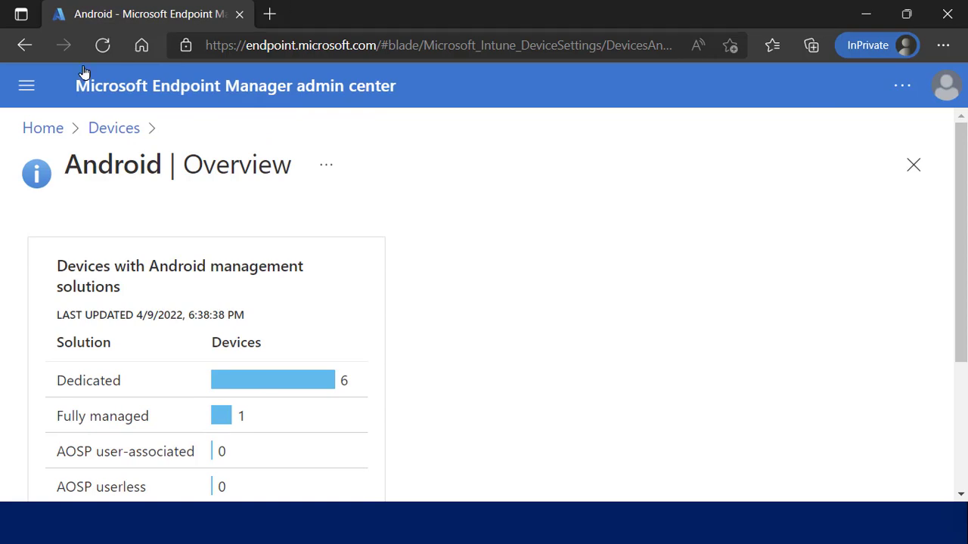
{"action": "left_click", "coordinate": [34, 85]}
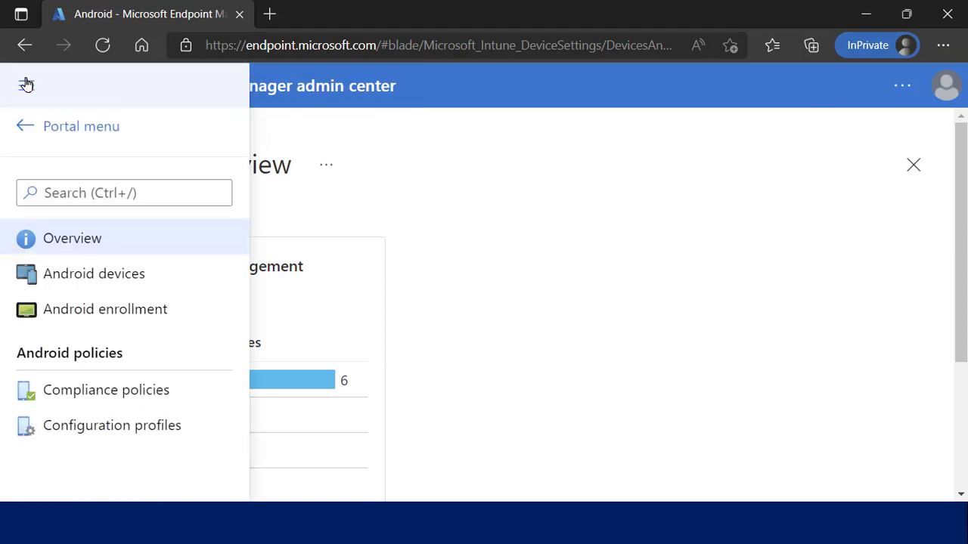
{"action": "left_click", "coordinate": [96, 309]}
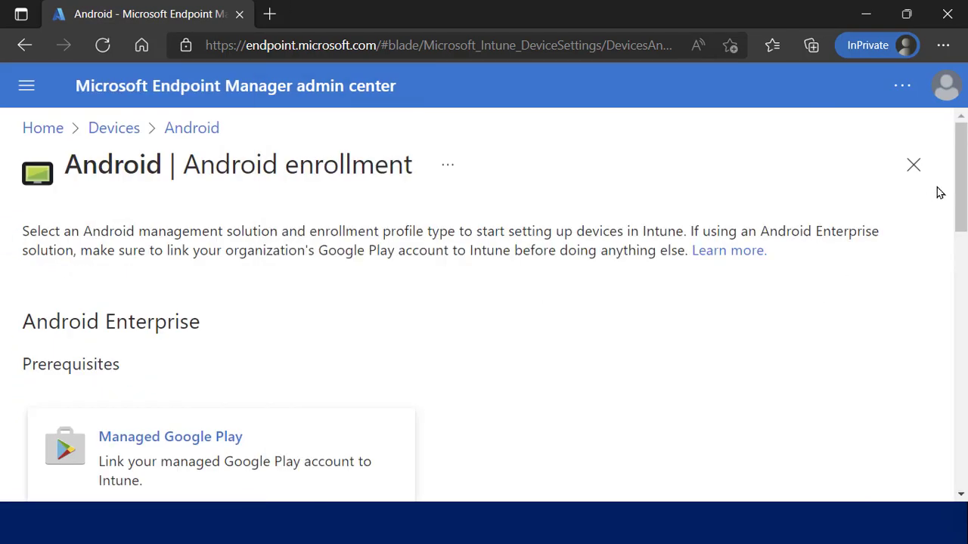
{"action": "left_click_drag", "start_coordinate": [959, 174], "coordinate": [959, 280]}
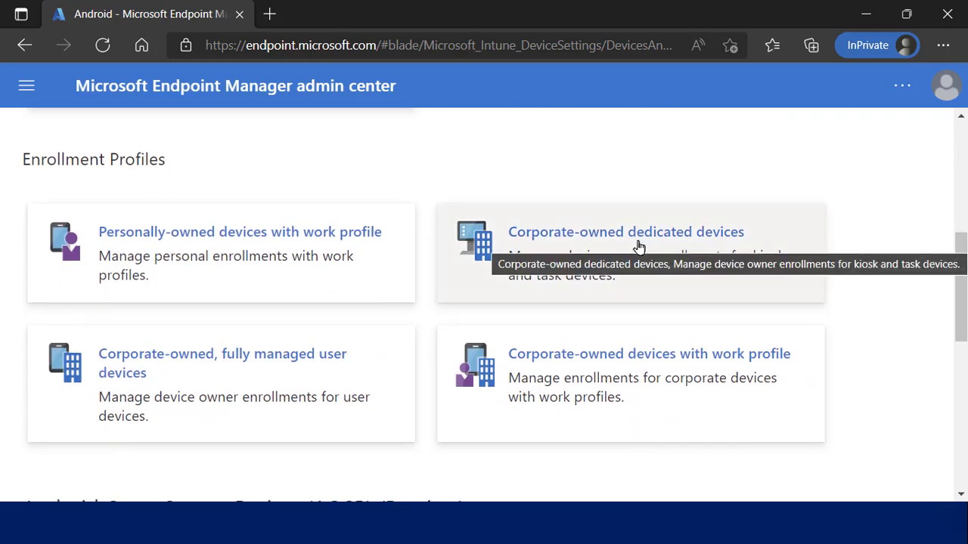
{"action": "left_click", "coordinate": [639, 247]}
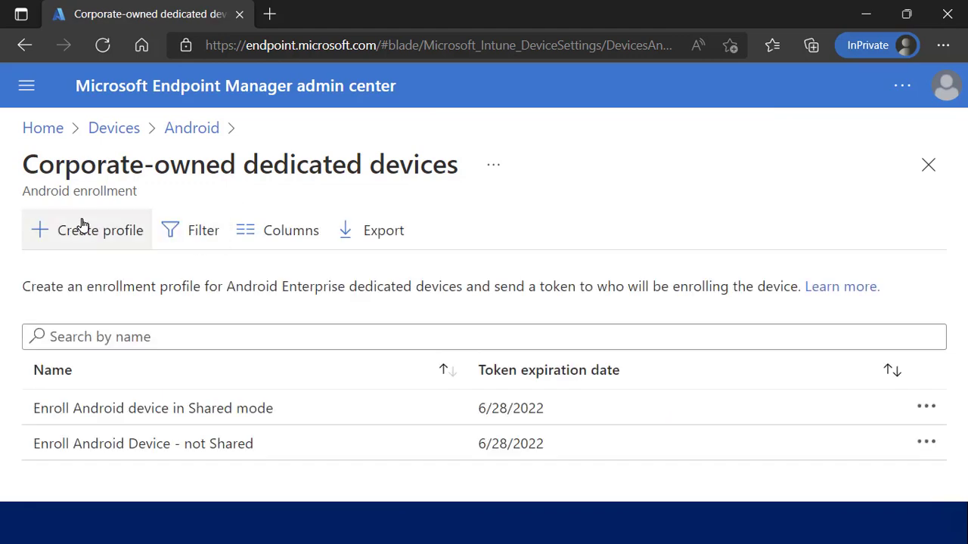
Create a dedicated-device enrollment profile named 'fjfjfj' and inspect its token types, including Azure AD shared mode.
{"action": "left_click", "coordinate": [84, 236]}
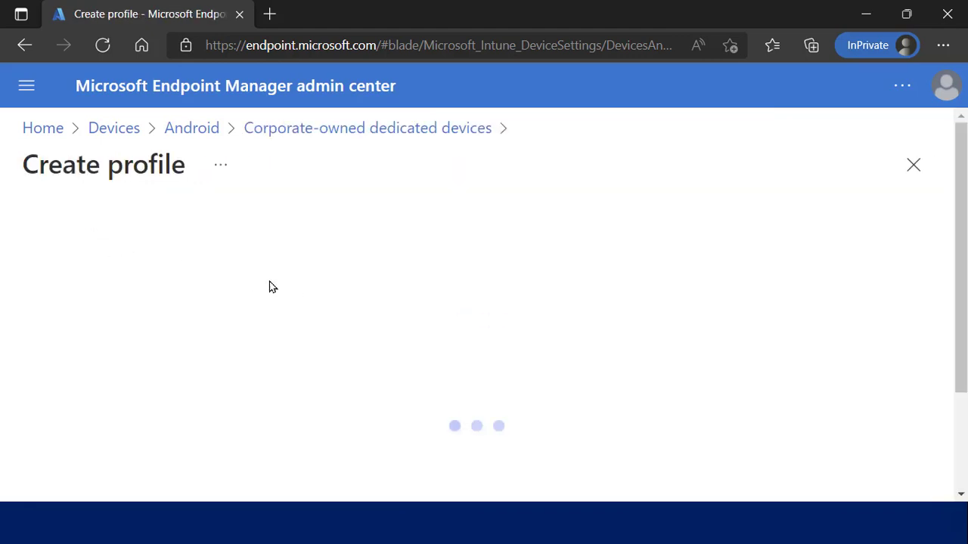
{"action": "left_click", "coordinate": [426, 308]}
{"action": "type", "text": "fjfjfj"}
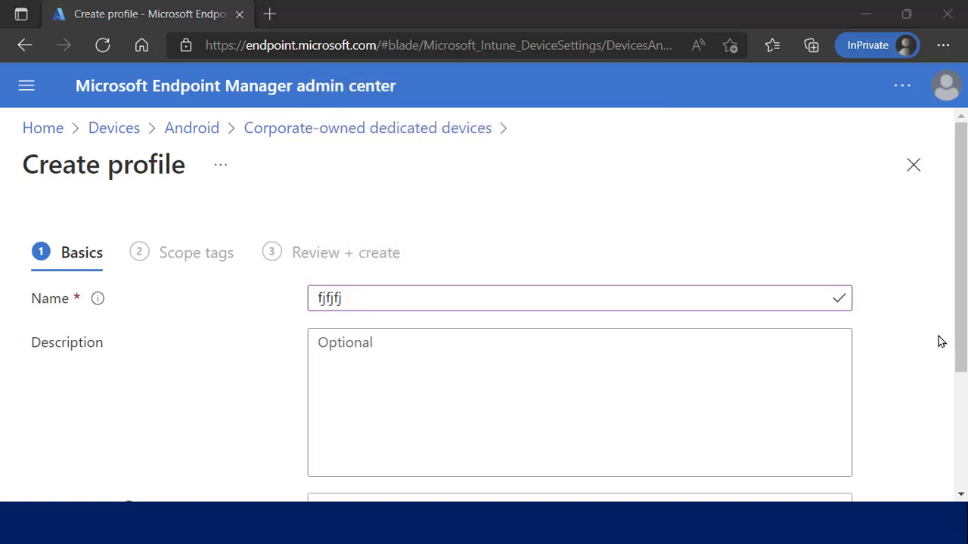
{"action": "left_click_drag", "start_coordinate": [961, 325], "coordinate": [960, 425]}
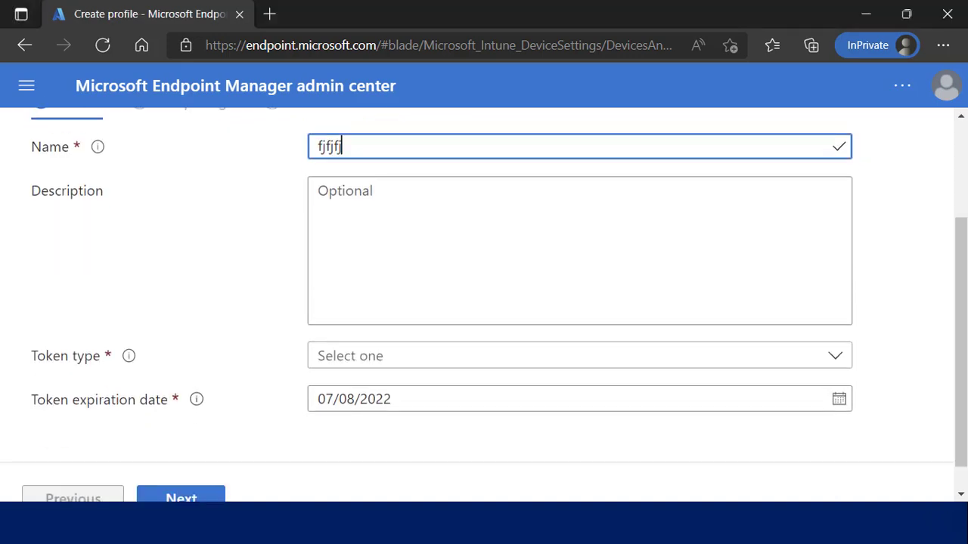
{"action": "left_click", "coordinate": [342, 358]}
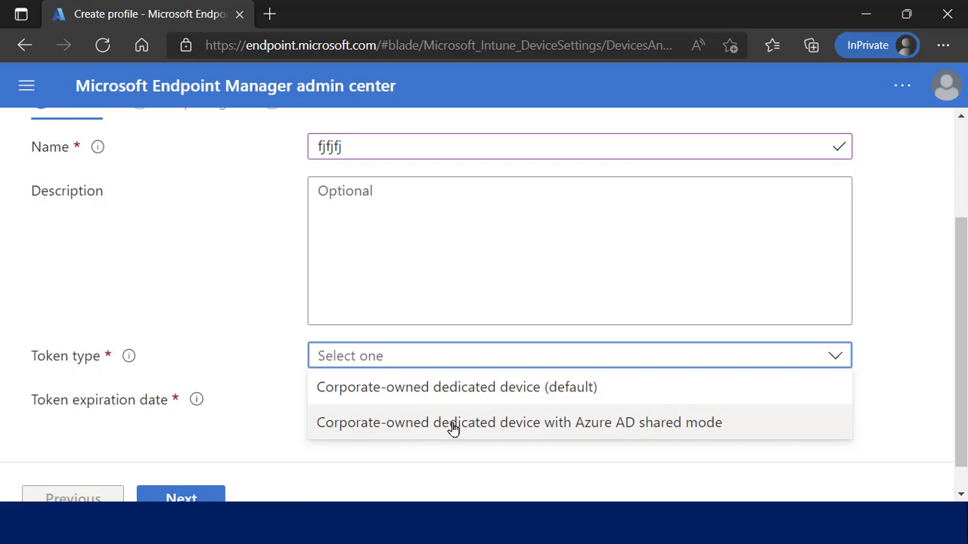
{"action": "left_click", "coordinate": [203, 276]}
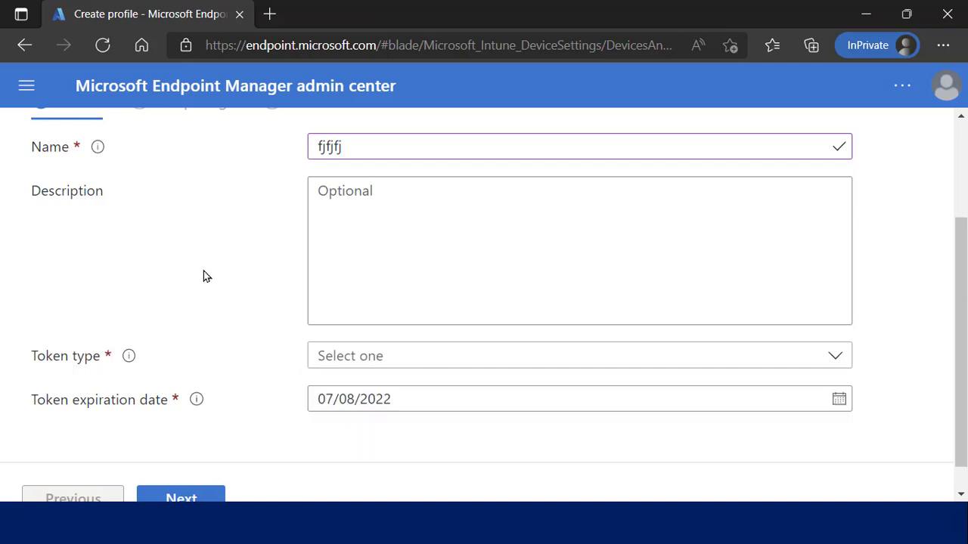
{"action": "scroll", "coordinate": [203, 276], "scroll_direction": "up", "scroll_amount": 2}
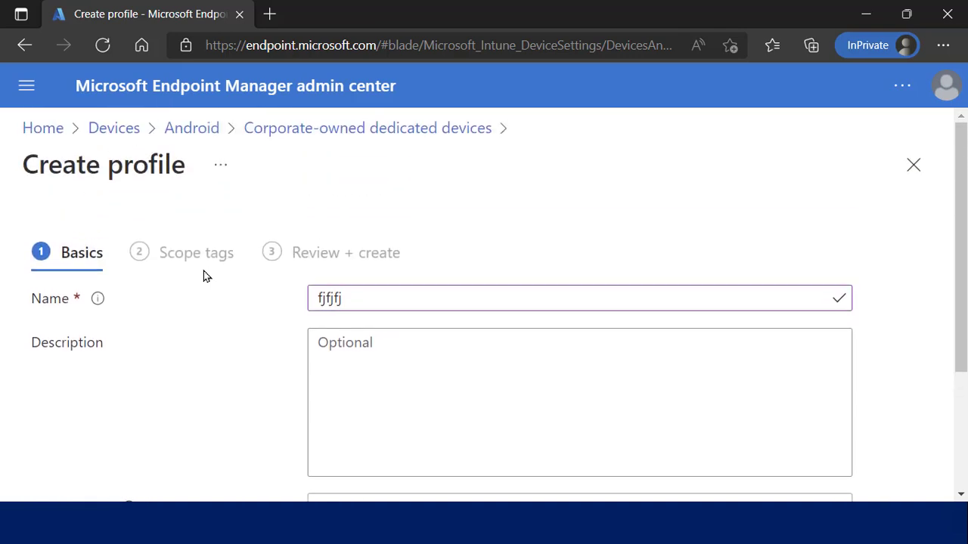
Return to the Android page via the breadcrumb, confirming the unfinished profile is discarded.
{"action": "left_click", "coordinate": [187, 137]}
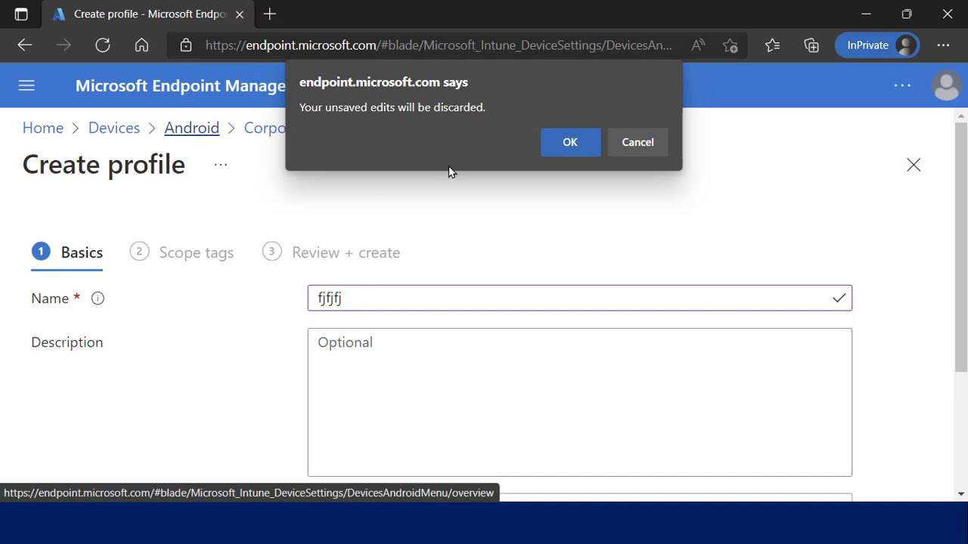
{"action": "left_click", "coordinate": [570, 142]}
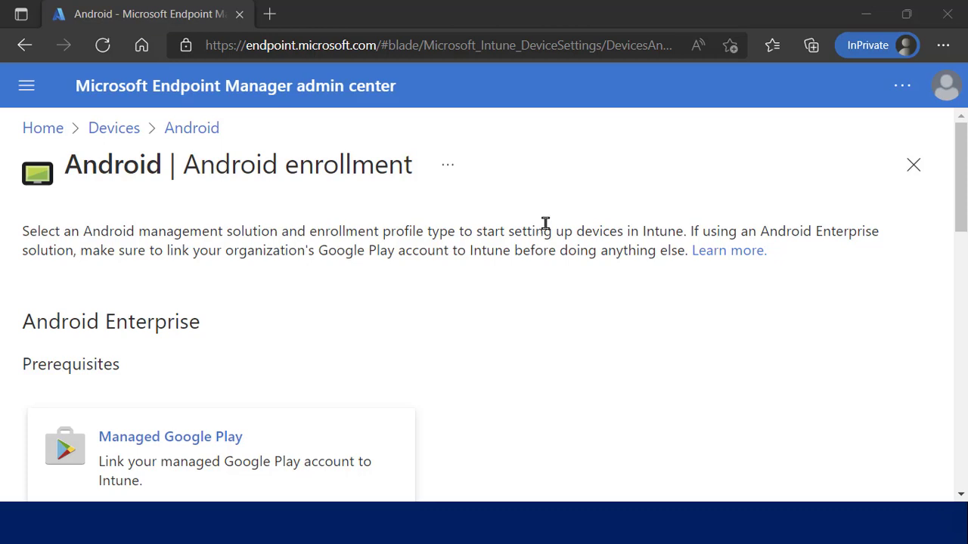
Close Edge and advance the slideshow through the KIOSK mode demo screenshots to the Questions? slide.
{"action": "left_click", "coordinate": [945, 16]}
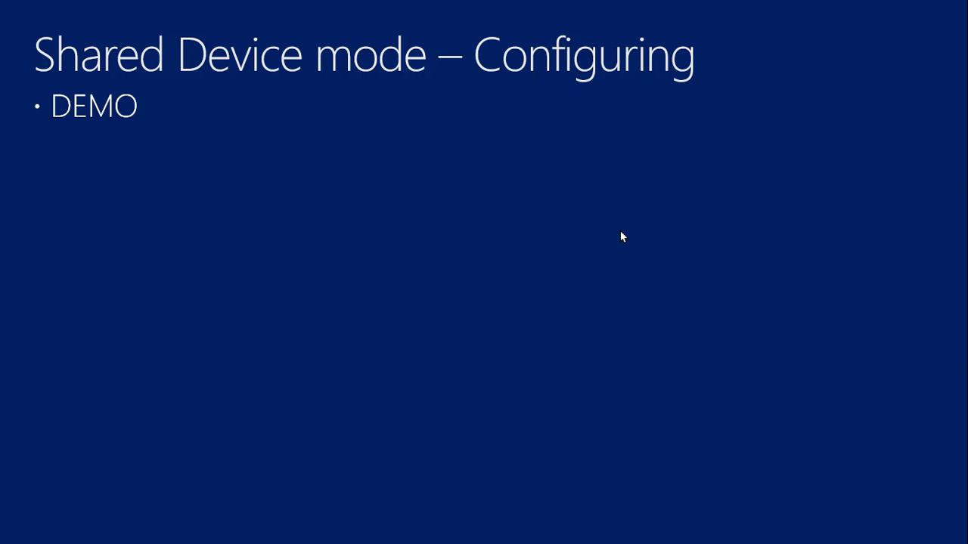
{"action": "left_click", "coordinate": [427, 227]}
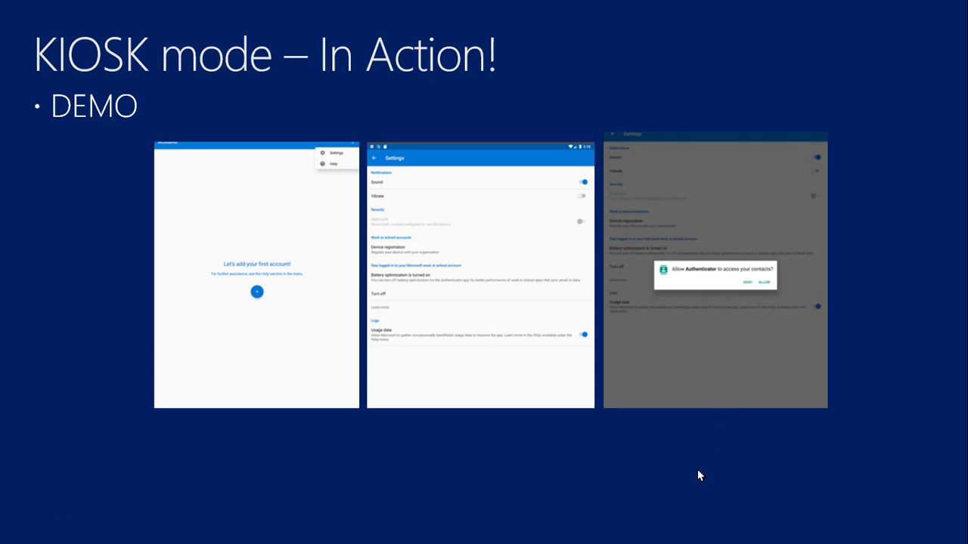
{"action": "left_click", "coordinate": [628, 447]}
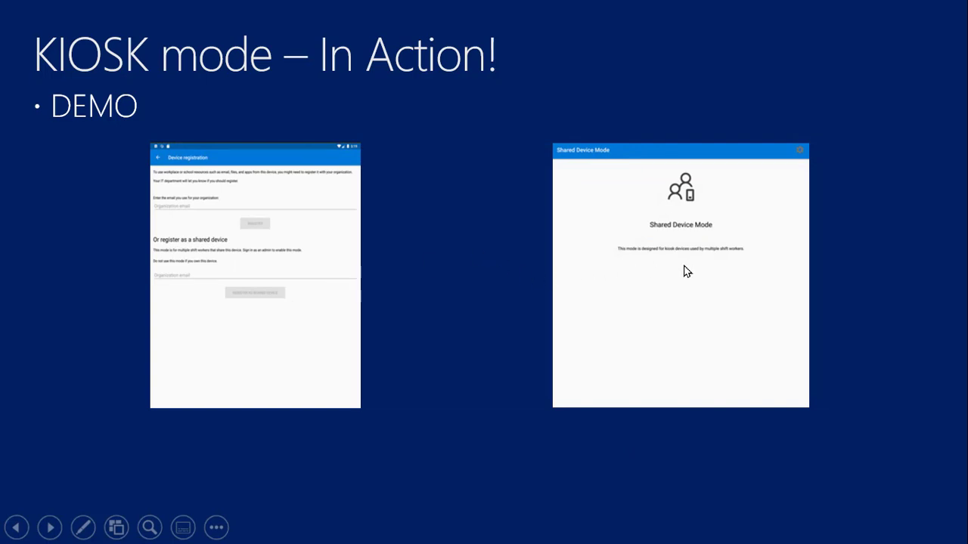
{"action": "key", "text": "Right"}
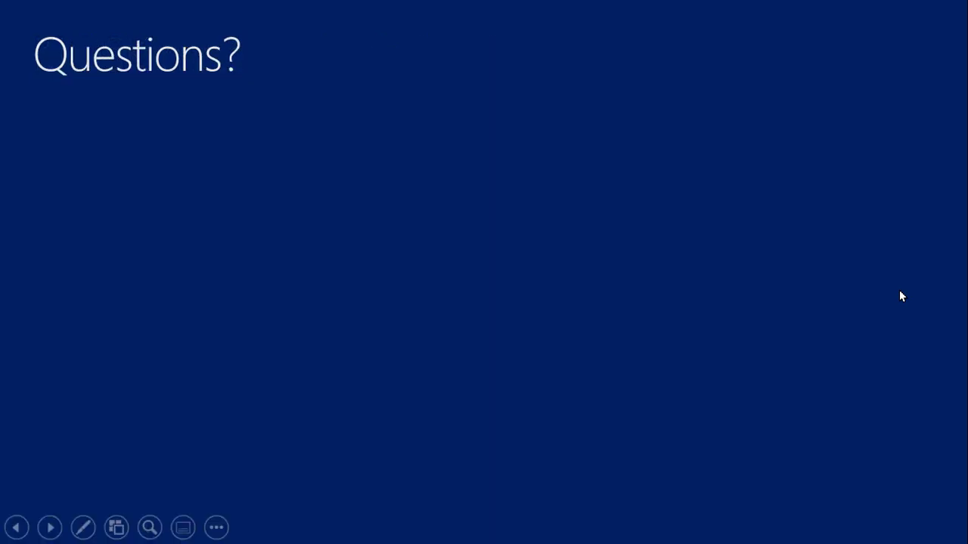